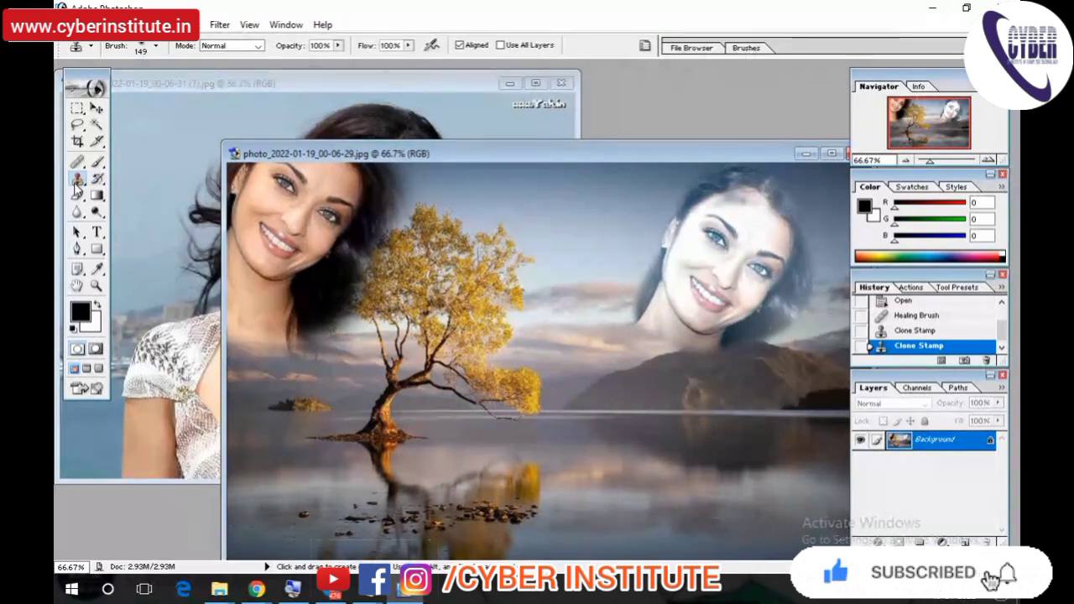
Step: In the portrait photo, give the Clone Stamp the textured 24 px brush and enlarge its master diameter to 196 px
{"action": "left_click", "coordinate": [165, 156]}
{"action": "right_click", "coordinate": [334, 230]}
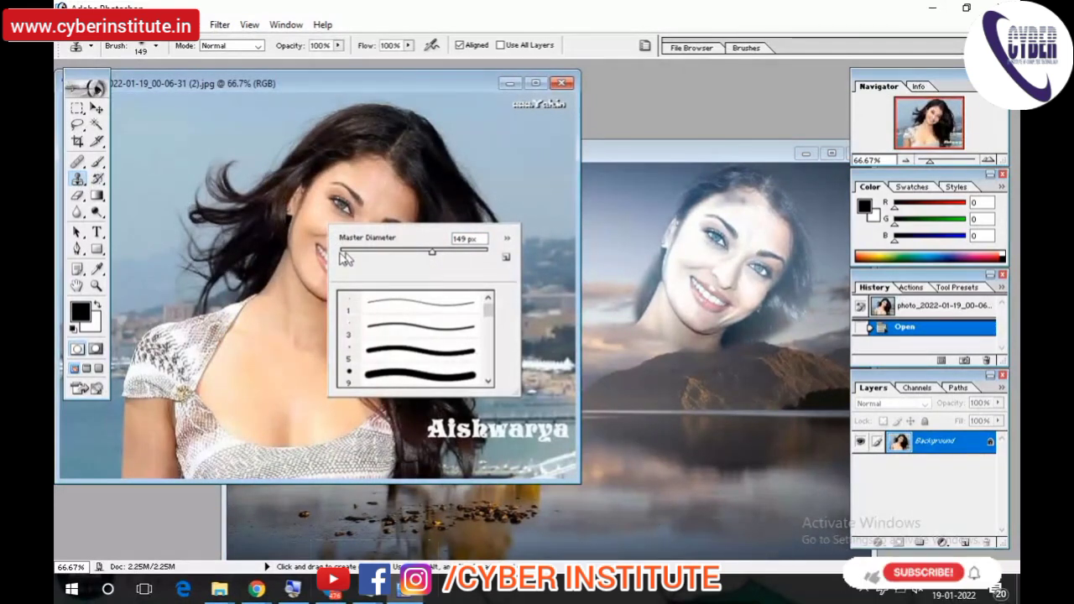
{"action": "scroll", "coordinate": [457, 361], "scroll_direction": "down", "scroll_amount": 5}
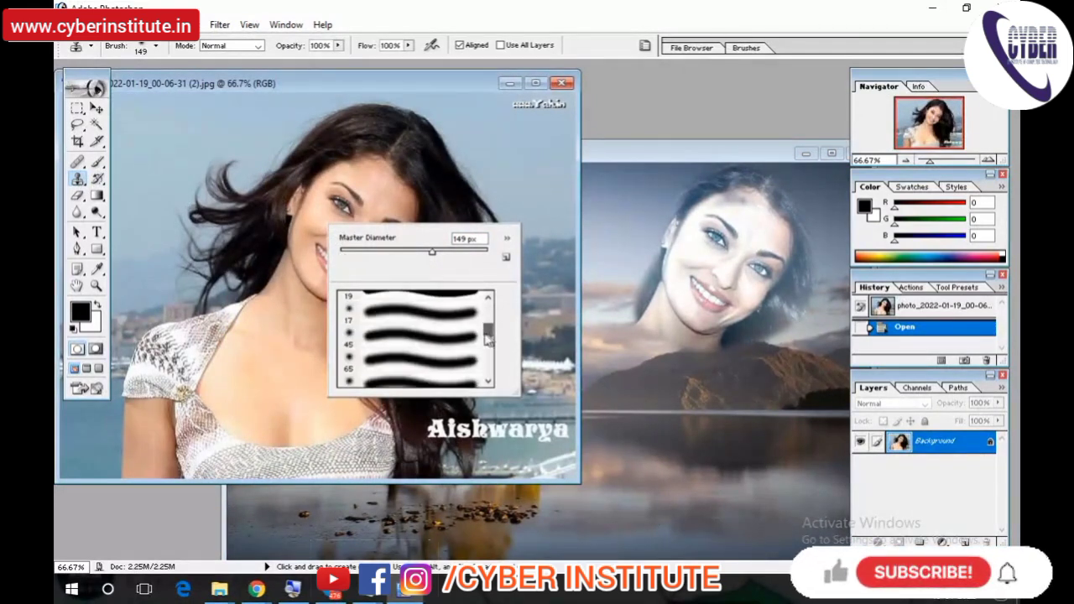
{"action": "scroll", "coordinate": [468, 366], "scroll_direction": "down", "scroll_amount": 3}
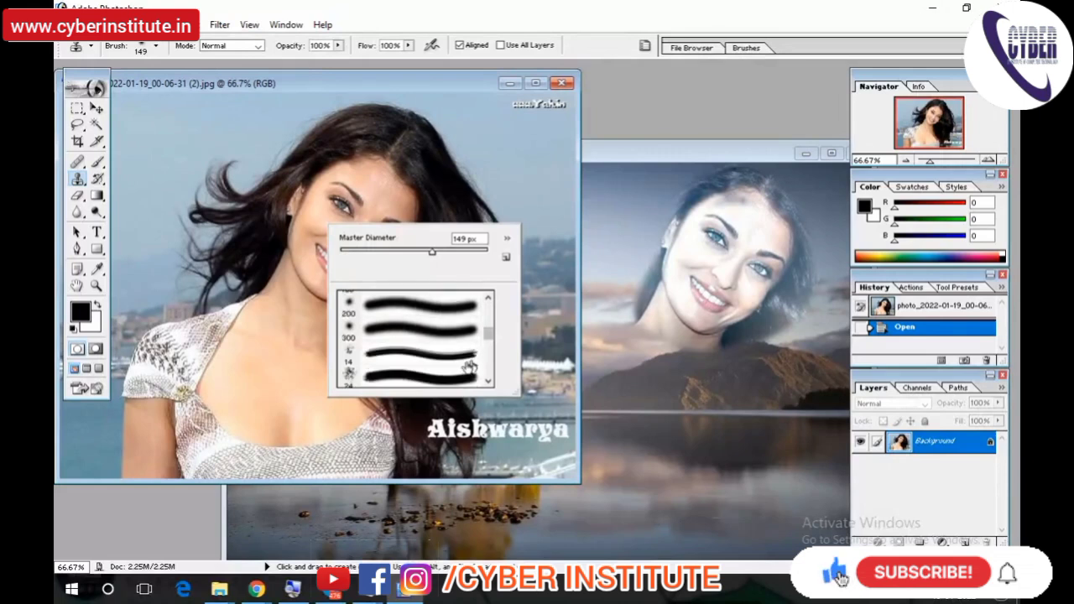
{"action": "left_click", "coordinate": [392, 380]}
{"action": "left_click", "coordinate": [388, 220]}
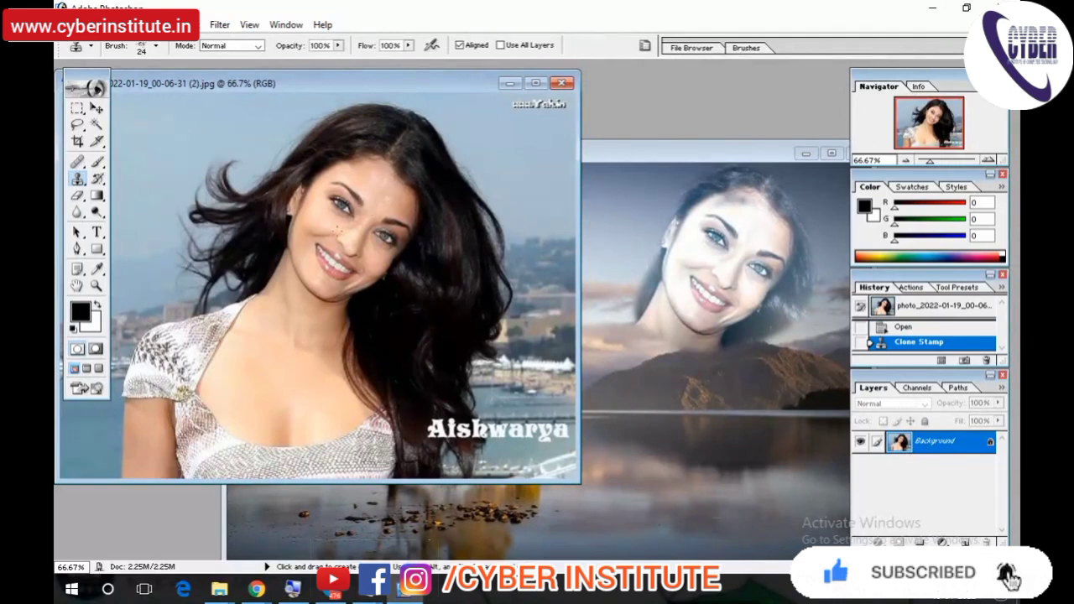
{"action": "right_click", "coordinate": [337, 228]}
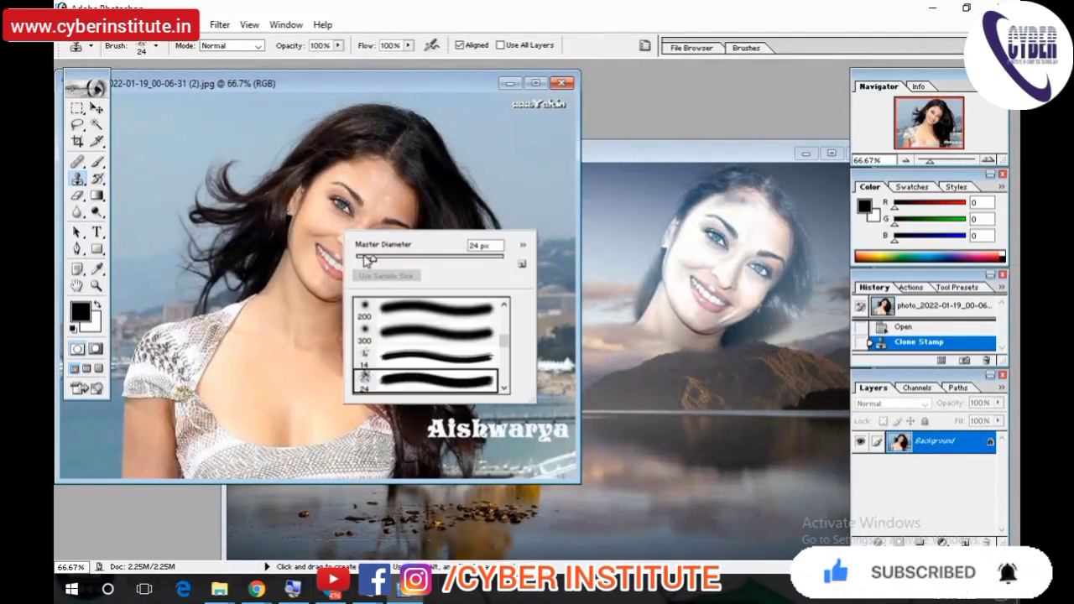
{"action": "left_click_drag", "start_coordinate": [371, 262], "coordinate": [456, 260]}
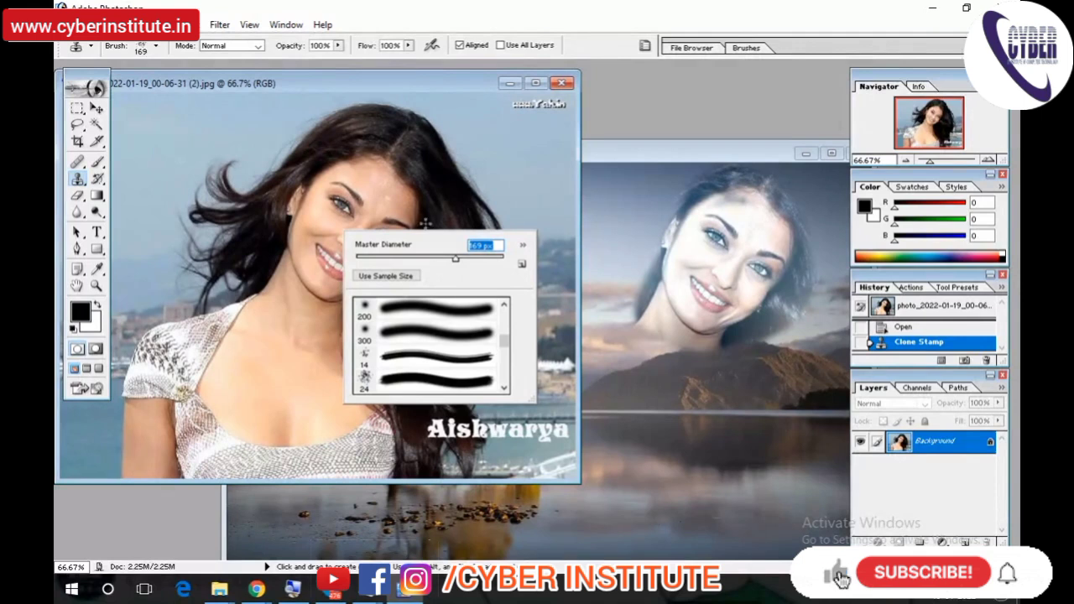
{"action": "left_click_drag", "start_coordinate": [457, 263], "coordinate": [466, 260]}
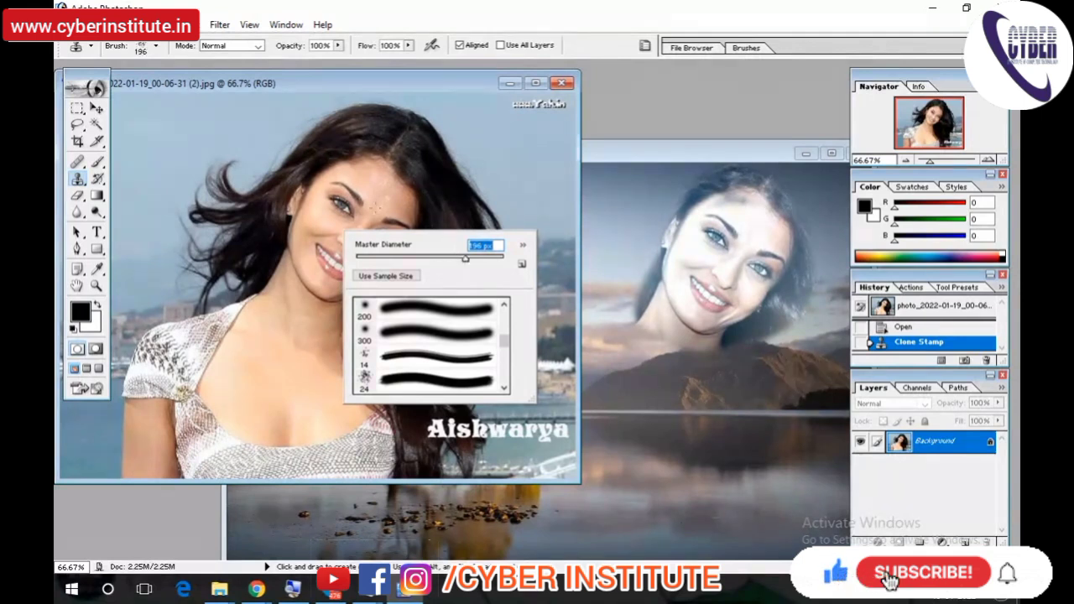
Step: Clone the woman's portrait and its background over the middle of the tree landscape at full opacity
{"action": "left_click", "coordinate": [633, 240]}
{"action": "mouse_move", "coordinate": [557, 222]}
{"action": "left_mouse_down"}
{"action": "mouse_move", "coordinate": [533, 227]}
{"action": "mouse_move", "coordinate": [587, 244]}
{"action": "mouse_move", "coordinate": [579, 210]}
{"action": "mouse_move", "coordinate": [588, 243]}
{"action": "left_mouse_up"}
{"action": "mouse_move", "coordinate": [474, 436]}
{"action": "left_mouse_down"}
{"action": "mouse_move", "coordinate": [658, 449]}
{"action": "mouse_move", "coordinate": [755, 395]}
{"action": "left_mouse_up"}
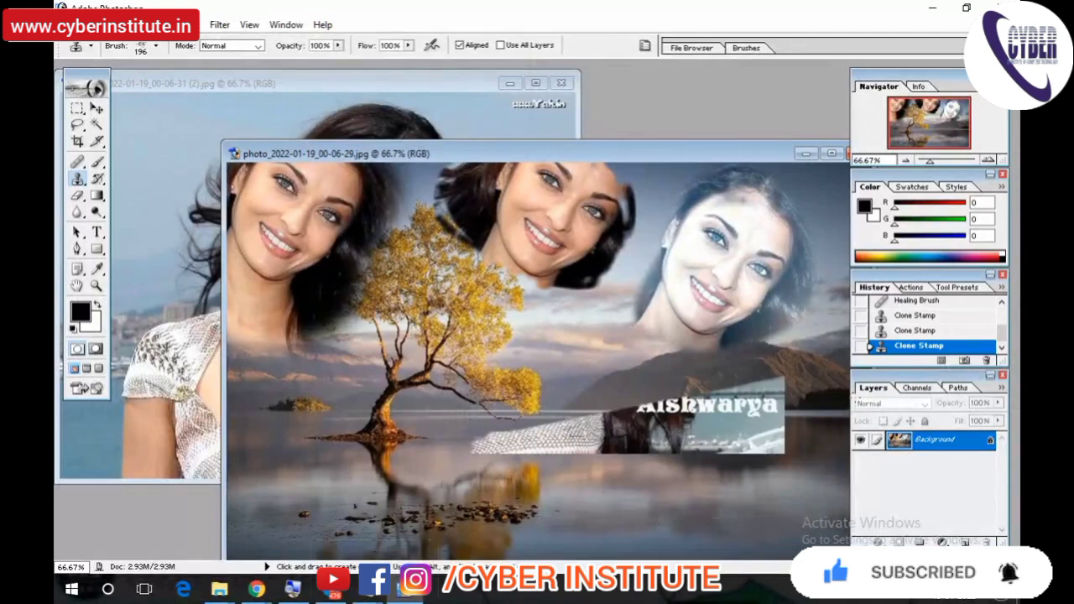
{"action": "mouse_move", "coordinate": [592, 290]}
{"action": "left_mouse_down"}
{"action": "mouse_move", "coordinate": [633, 357]}
{"action": "mouse_move", "coordinate": [270, 367]}
{"action": "left_mouse_up"}
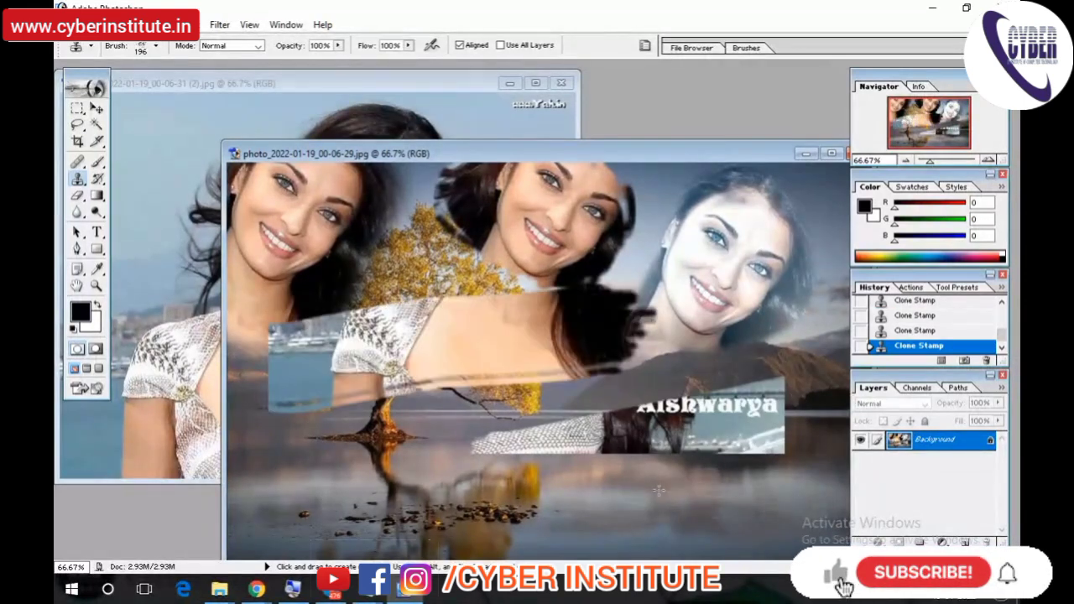
{"action": "left_click_drag", "start_coordinate": [512, 462], "coordinate": [369, 453]}
{"action": "mouse_move", "coordinate": [444, 244]}
{"action": "left_mouse_down"}
{"action": "mouse_move", "coordinate": [449, 266]}
{"action": "mouse_move", "coordinate": [654, 323]}
{"action": "left_mouse_up"}
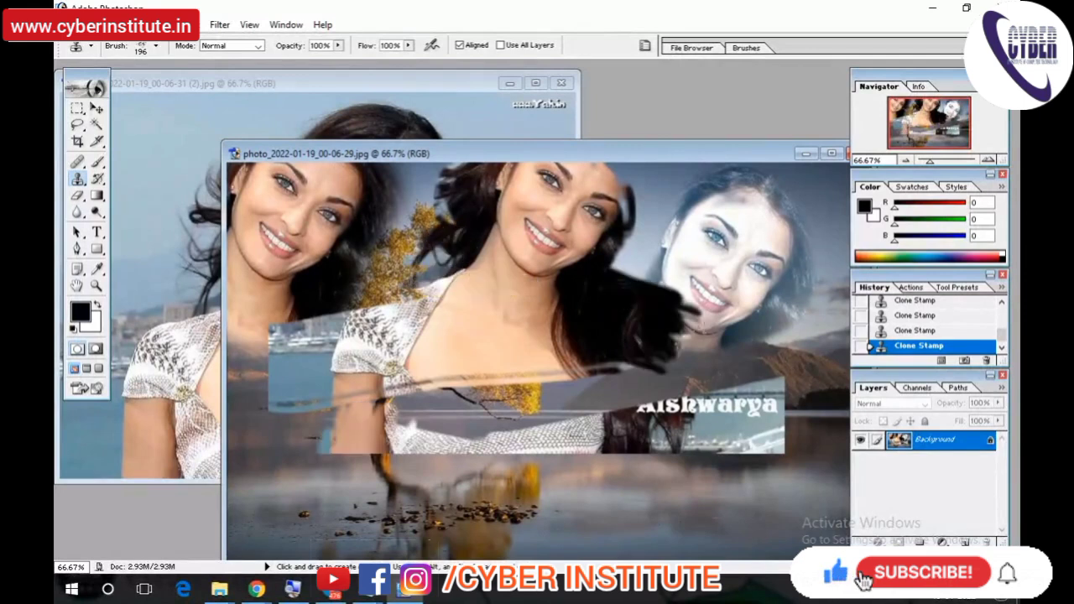
{"action": "mouse_move", "coordinate": [707, 279]}
{"action": "left_mouse_down"}
{"action": "mouse_move", "coordinate": [628, 317]}
{"action": "mouse_move", "coordinate": [628, 209]}
{"action": "mouse_move", "coordinate": [409, 158]}
{"action": "mouse_move", "coordinate": [285, 252]}
{"action": "left_mouse_up"}
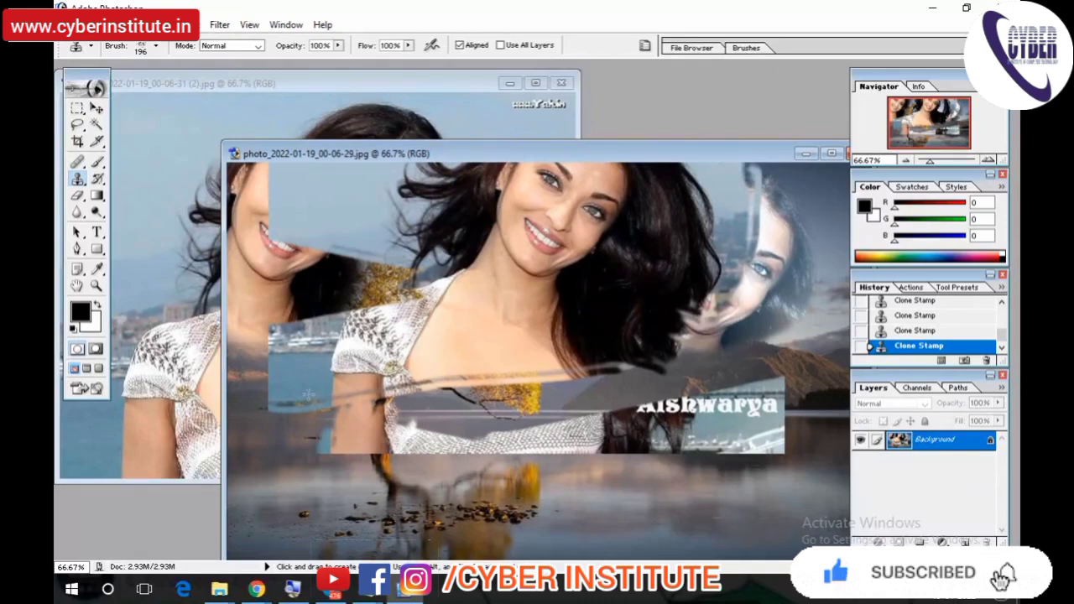
{"action": "left_click_drag", "start_coordinate": [403, 252], "coordinate": [285, 310]}
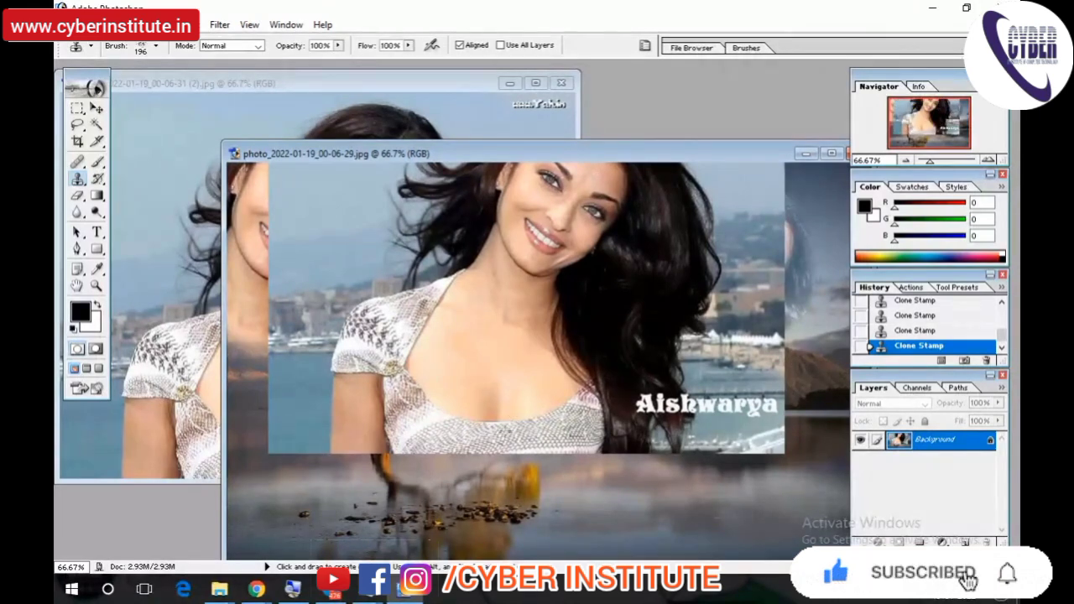
Step: Undo the clone strokes covering the middle of the landscape, keeping the two earlier cloned faces
{"action": "key", "text": "ctrl+alt+z"}
{"action": "key", "text": "ctrl+alt+z"}
{"action": "key", "text": "ctrl+alt+z"}
{"action": "key", "text": "ctrl+alt+z"}
{"action": "key", "text": "ctrl+alt+z"}
{"action": "key", "text": "ctrl+alt+z"}
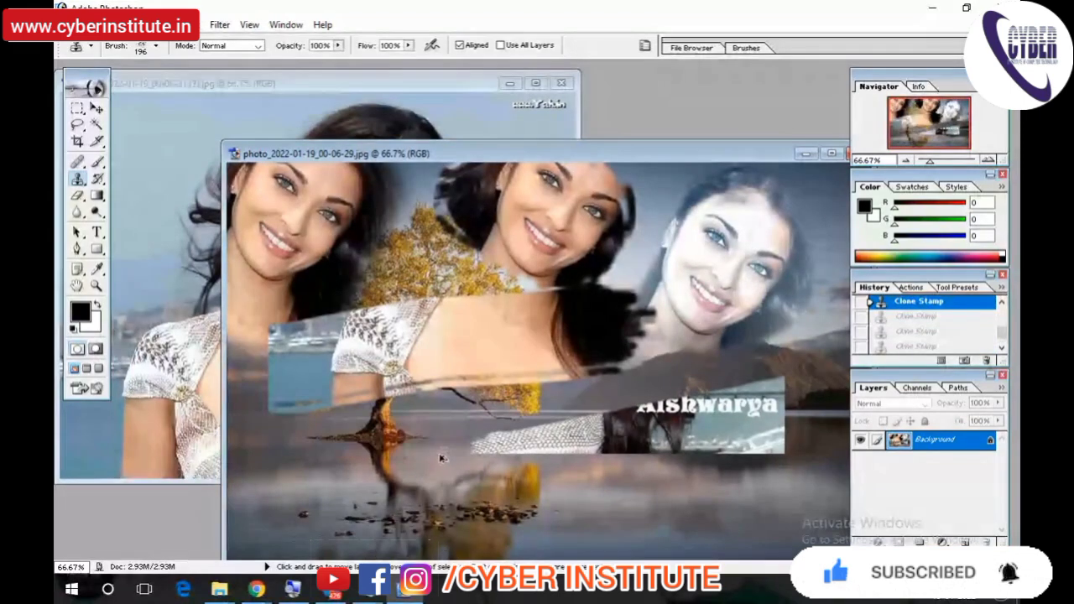
{"action": "key", "text": "ctrl+alt+z"}
{"action": "key", "text": "ctrl+alt+z"}
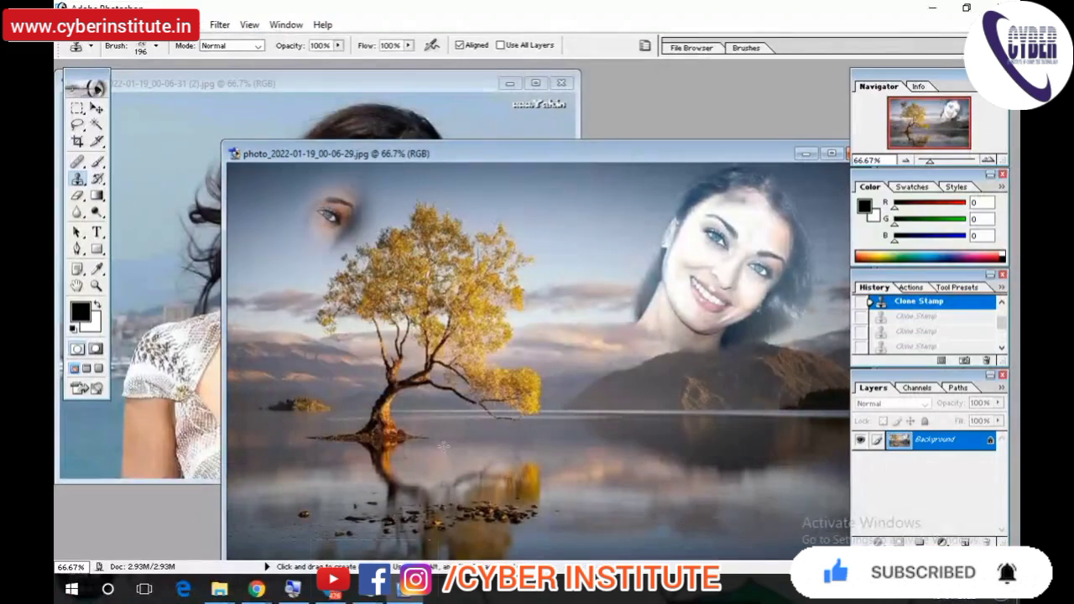
{"action": "key", "text": "ctrl+z"}
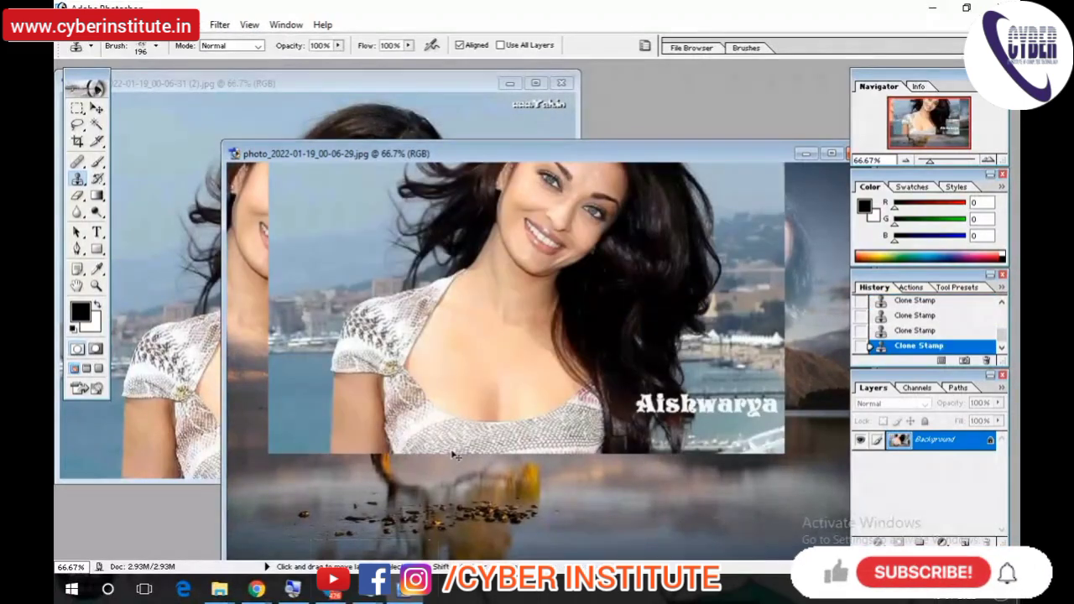
{"action": "key", "text": "ctrl+alt+z"}
{"action": "key", "text": "ctrl+alt+z"}
{"action": "key", "text": "ctrl+alt+z"}
{"action": "key", "text": "ctrl+alt+z"}
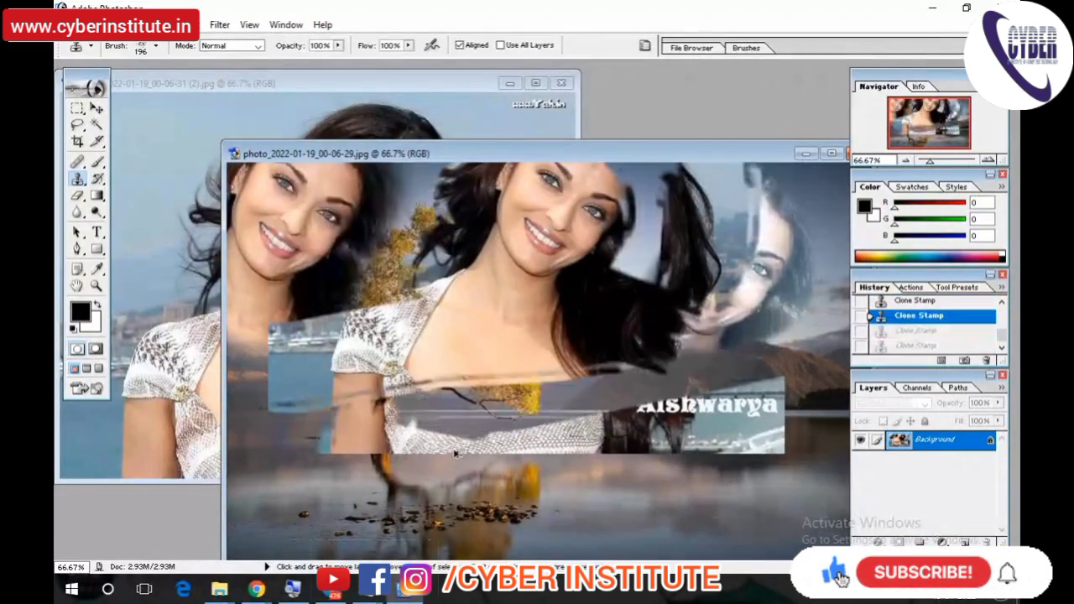
{"action": "key", "text": "ctrl+alt+z"}
{"action": "key", "text": "ctrl+alt+z"}
{"action": "key", "text": "ctrl+alt+z"}
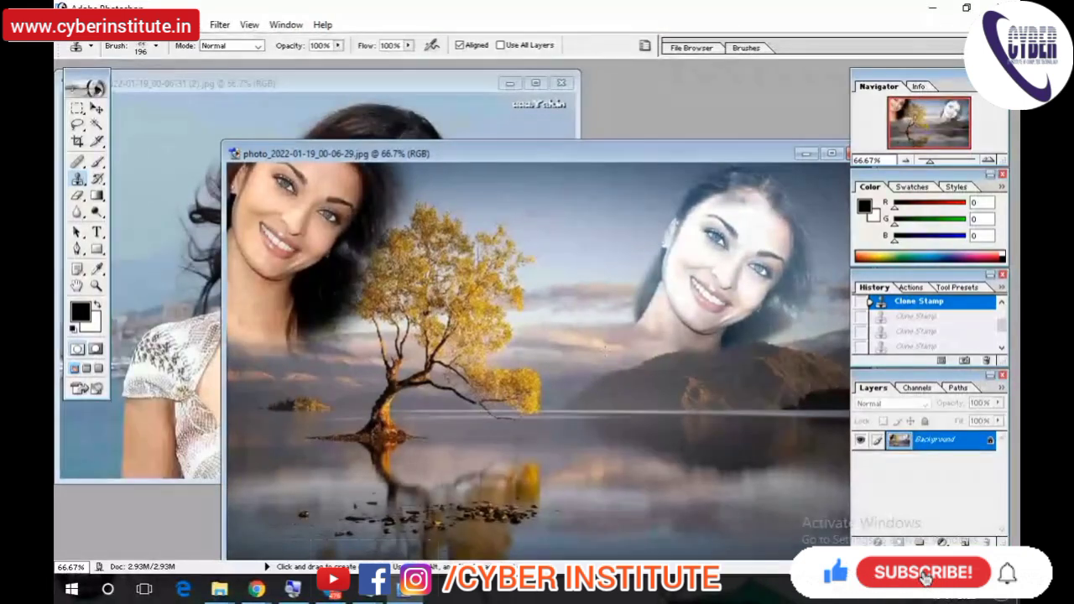
Step: Switch to the Pattern Stamp tool and set its opacity to 33%
{"action": "left_click", "coordinate": [74, 183]}
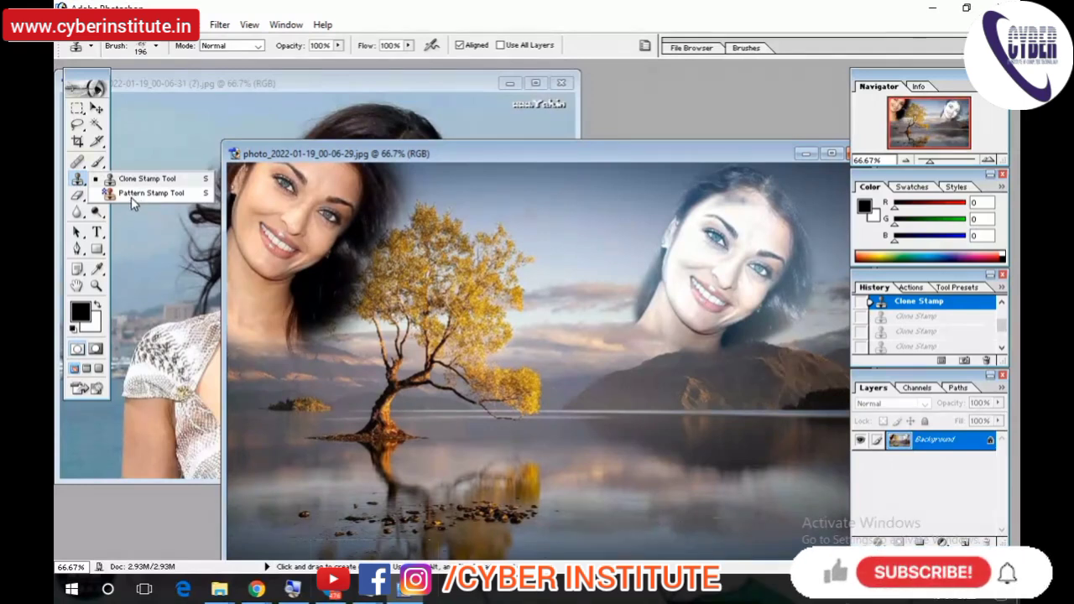
{"action": "left_click", "coordinate": [131, 197]}
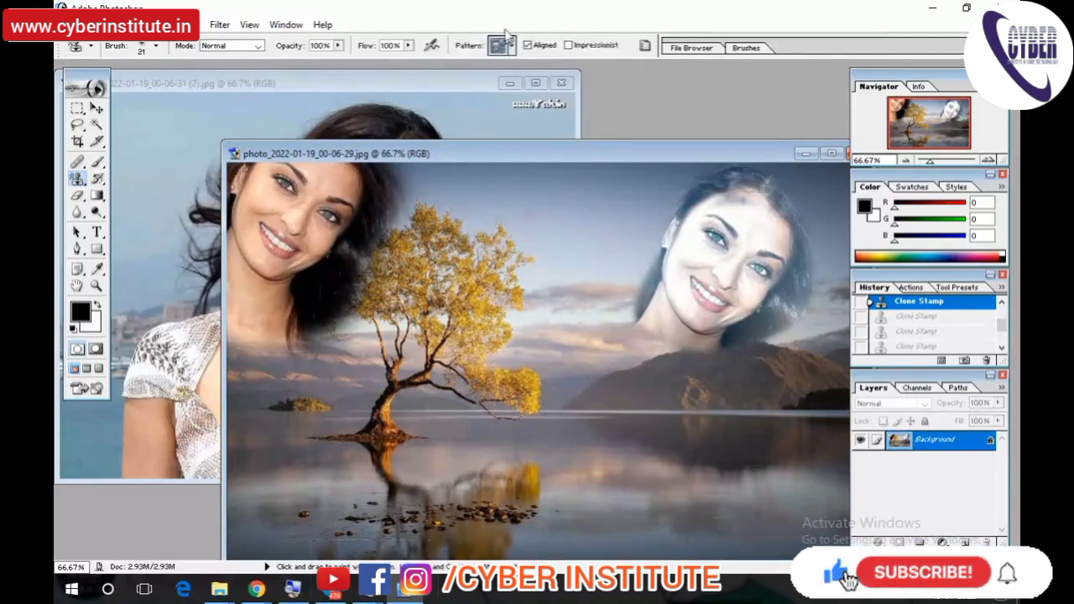
{"action": "left_click", "coordinate": [511, 46]}
{"action": "left_click", "coordinate": [510, 50]}
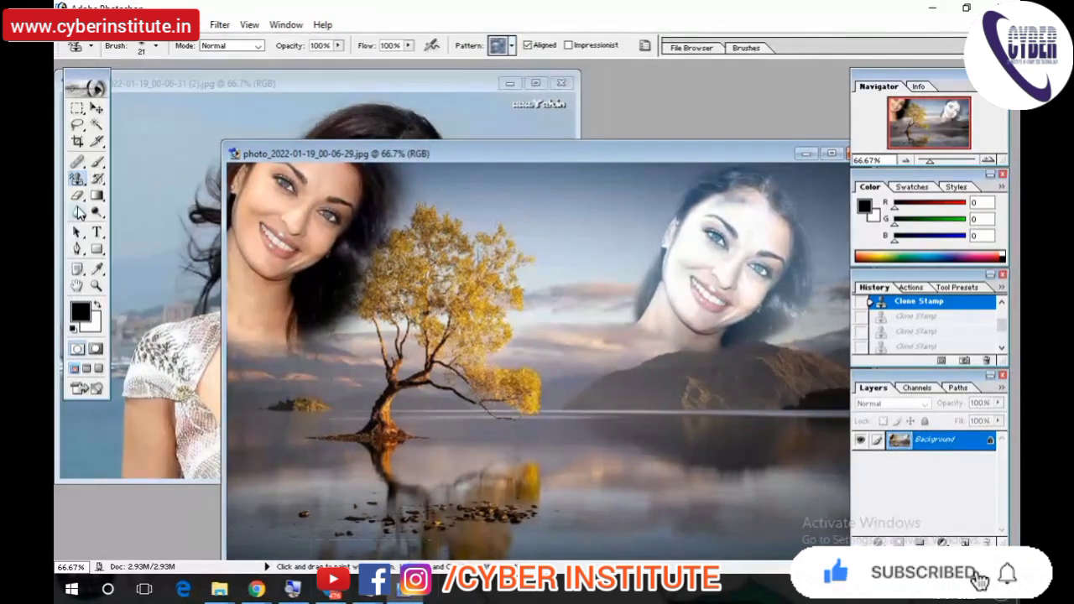
{"action": "left_click", "coordinate": [338, 46]}
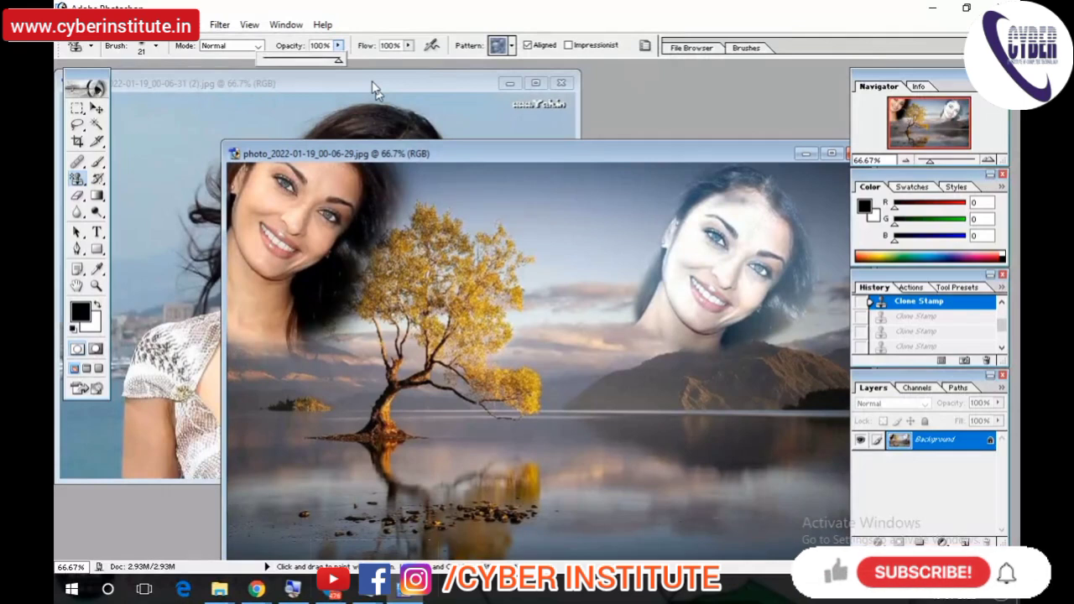
{"action": "left_click", "coordinate": [334, 67]}
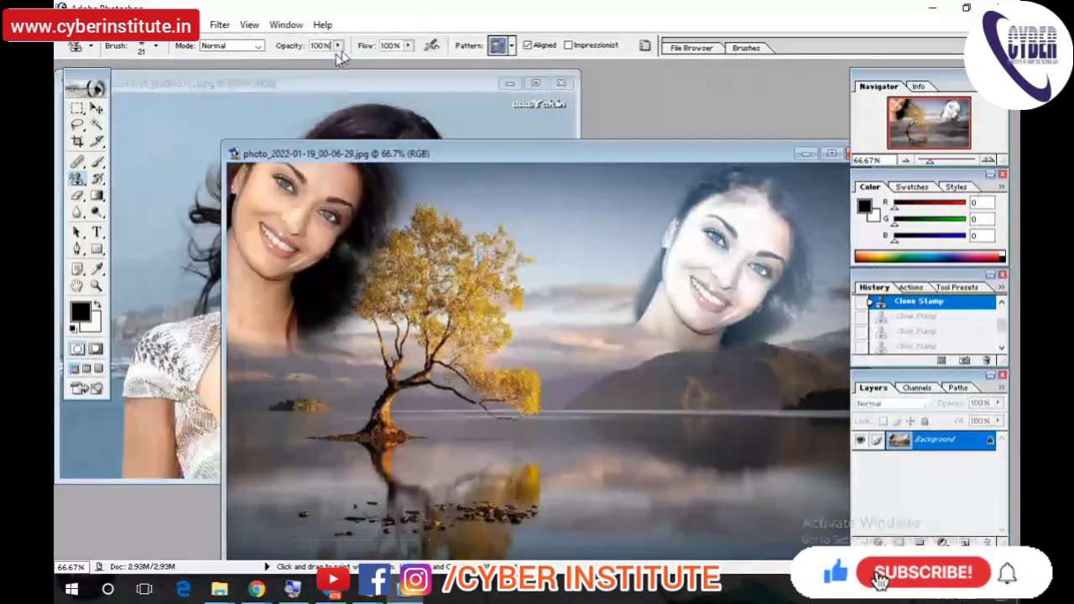
{"action": "left_click", "coordinate": [337, 47]}
{"action": "left_click_drag", "start_coordinate": [337, 57], "coordinate": [288, 59]}
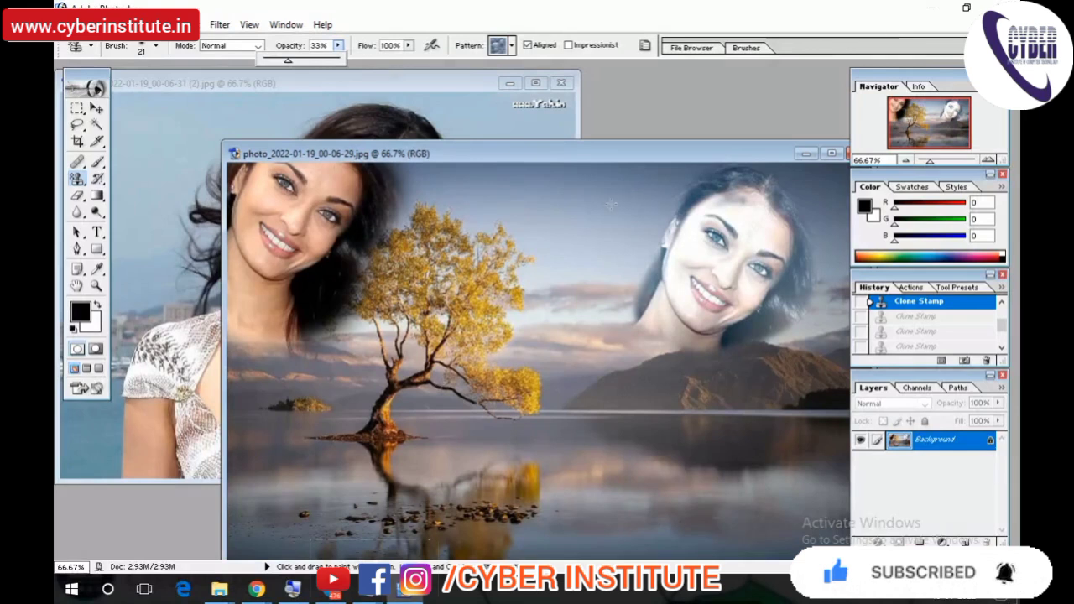
Step: Paint a short pattern stroke in the sky beside the tree, then undo it
{"action": "left_click", "coordinate": [542, 242]}
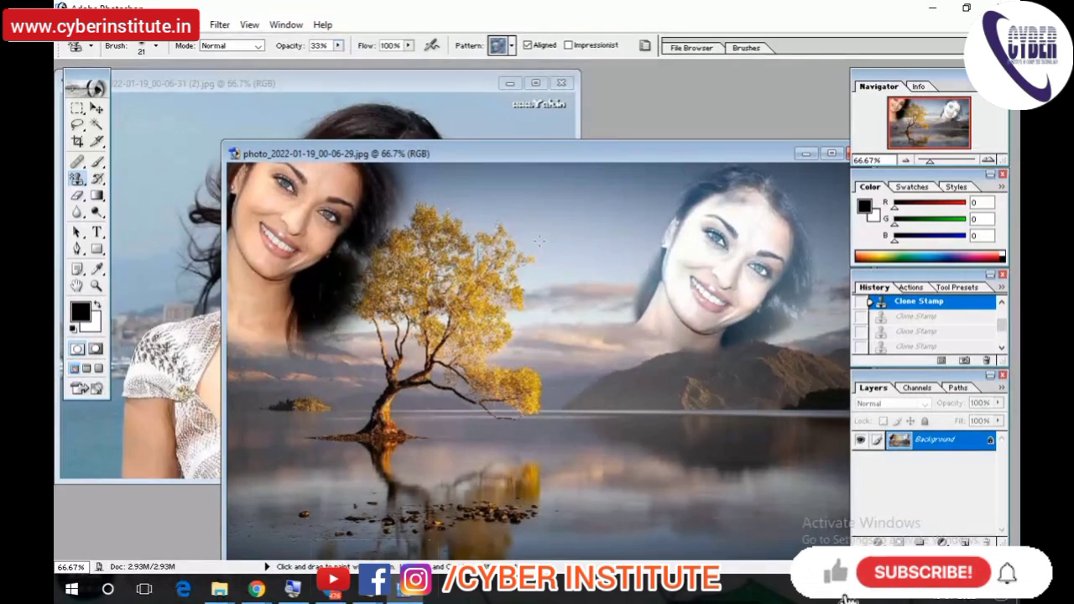
{"action": "left_click_drag", "start_coordinate": [540, 241], "coordinate": [528, 228]}
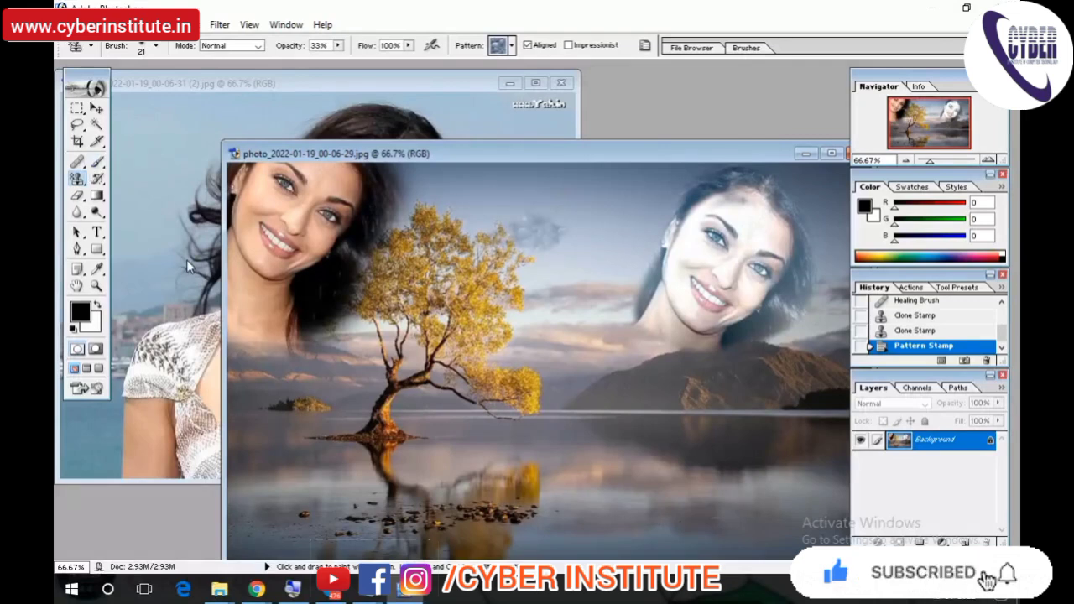
{"action": "key", "text": "ctrl+z"}
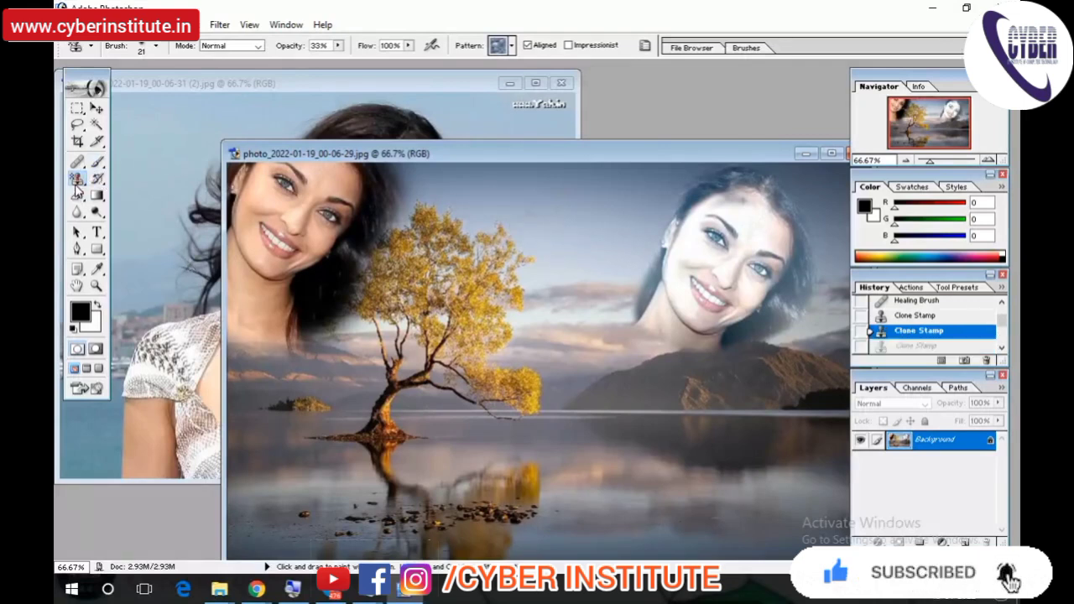
Step: With the Clone Stamp at 44% opacity, clone a translucent portrait into the sky between the two existing faces
{"action": "left_click", "coordinate": [76, 181]}
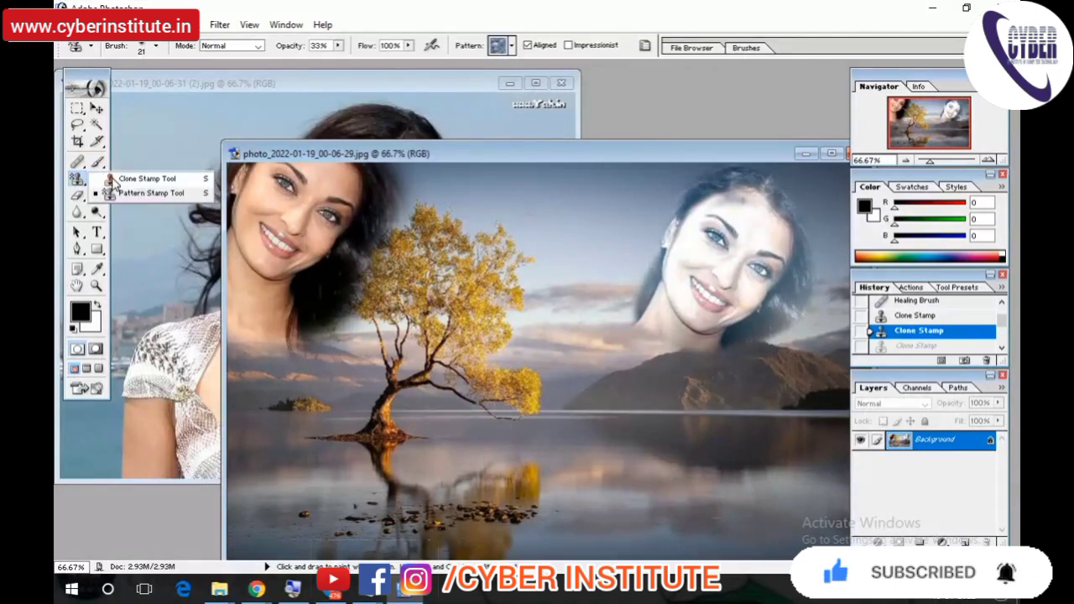
{"action": "left_click", "coordinate": [113, 180]}
{"action": "left_click_drag", "start_coordinate": [338, 45], "coordinate": [296, 62]}
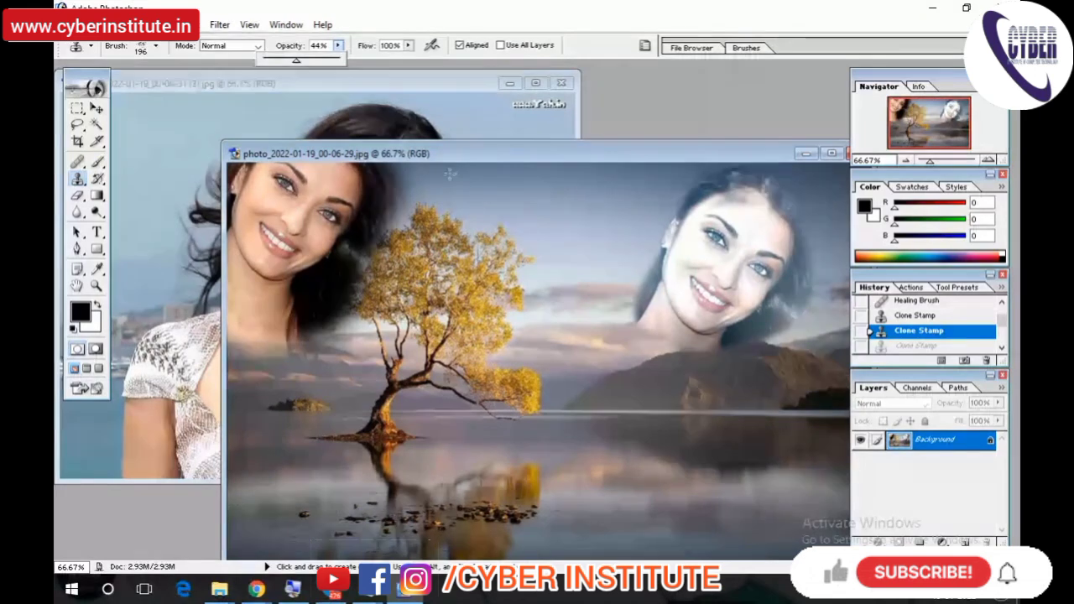
{"action": "mouse_move", "coordinate": [517, 214]}
{"action": "left_mouse_down"}
{"action": "mouse_move", "coordinate": [635, 199]}
{"action": "mouse_move", "coordinate": [435, 184]}
{"action": "mouse_move", "coordinate": [503, 277]}
{"action": "mouse_move", "coordinate": [638, 311]}
{"action": "left_mouse_up"}
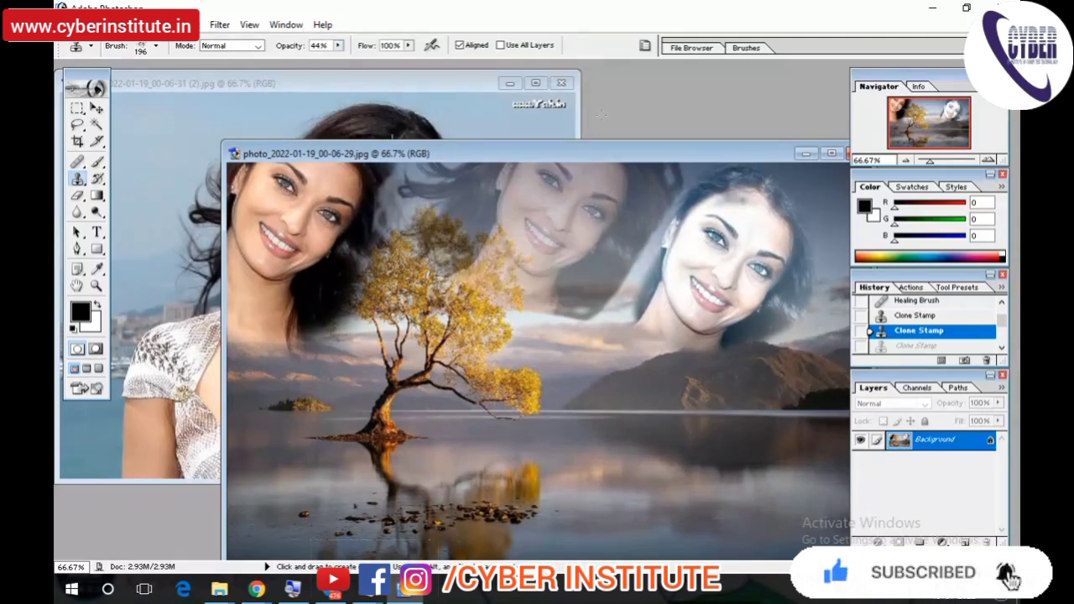
{"action": "key", "text": "ctrl+z"}
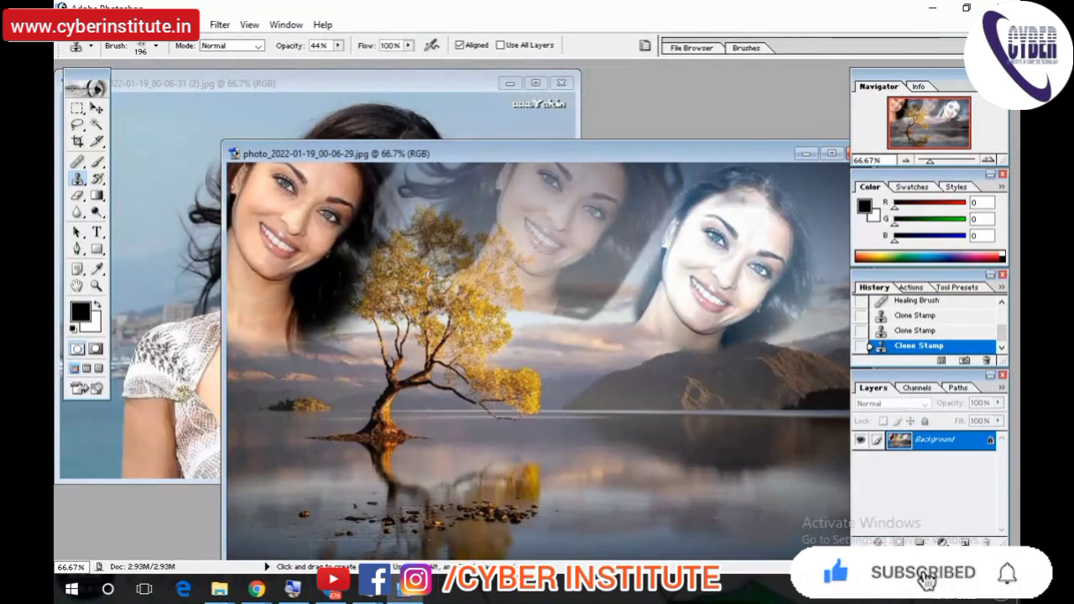
Step: Set the Clone Stamp's opacity to 16% and clone faint portrait details over the hills, lake and sky around the brightened face
{"action": "left_click", "coordinate": [338, 48]}
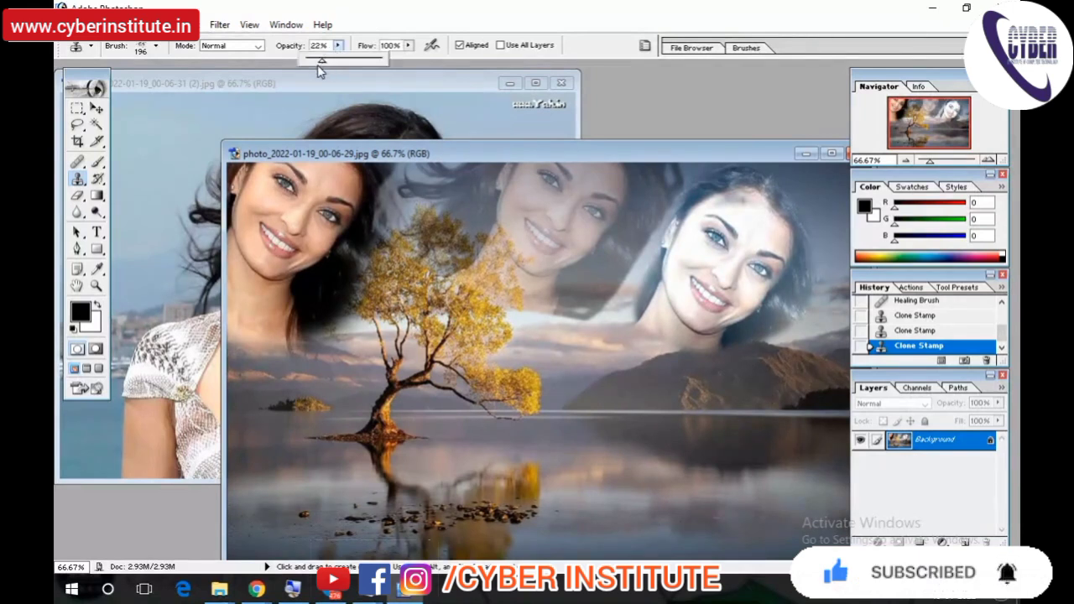
{"action": "left_click_drag", "start_coordinate": [317, 64], "coordinate": [318, 61]}
{"action": "left_click", "coordinate": [598, 437]}
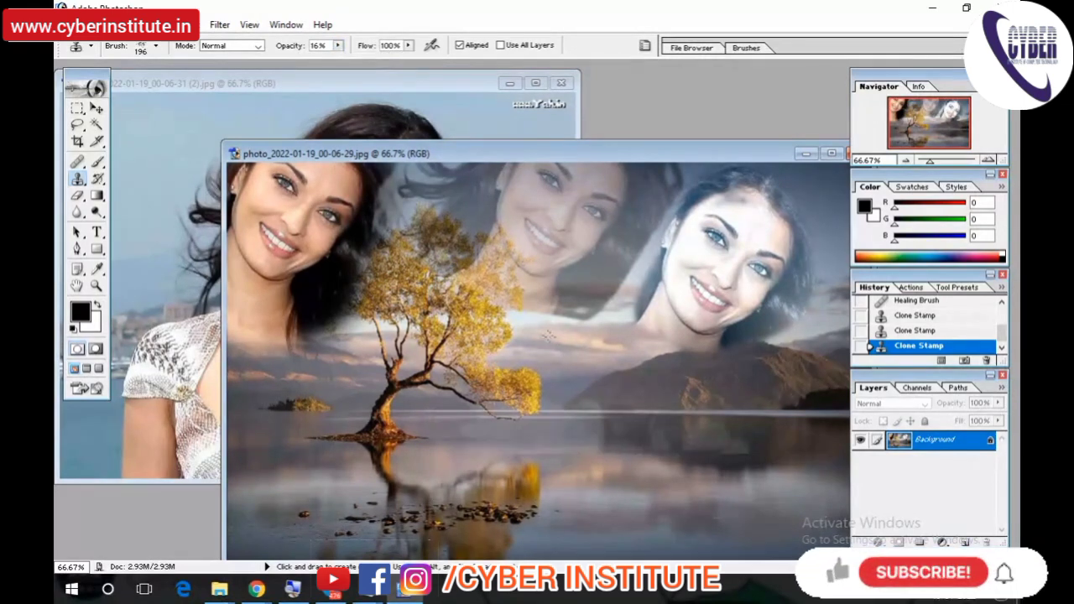
{"action": "left_click_drag", "start_coordinate": [722, 382], "coordinate": [639, 377]}
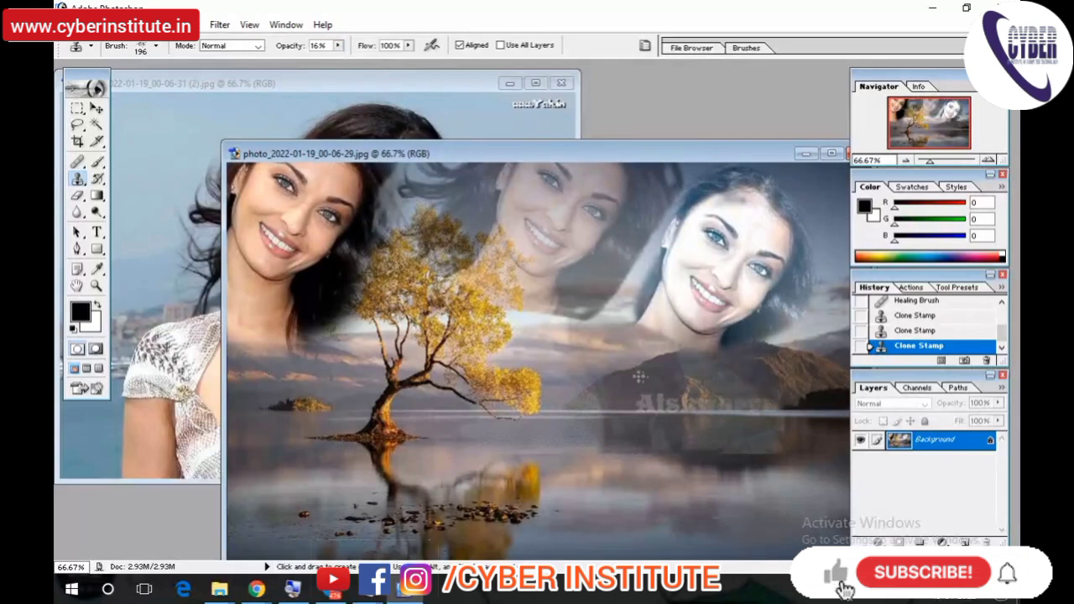
{"action": "left_click_drag", "start_coordinate": [579, 289], "coordinate": [705, 281]}
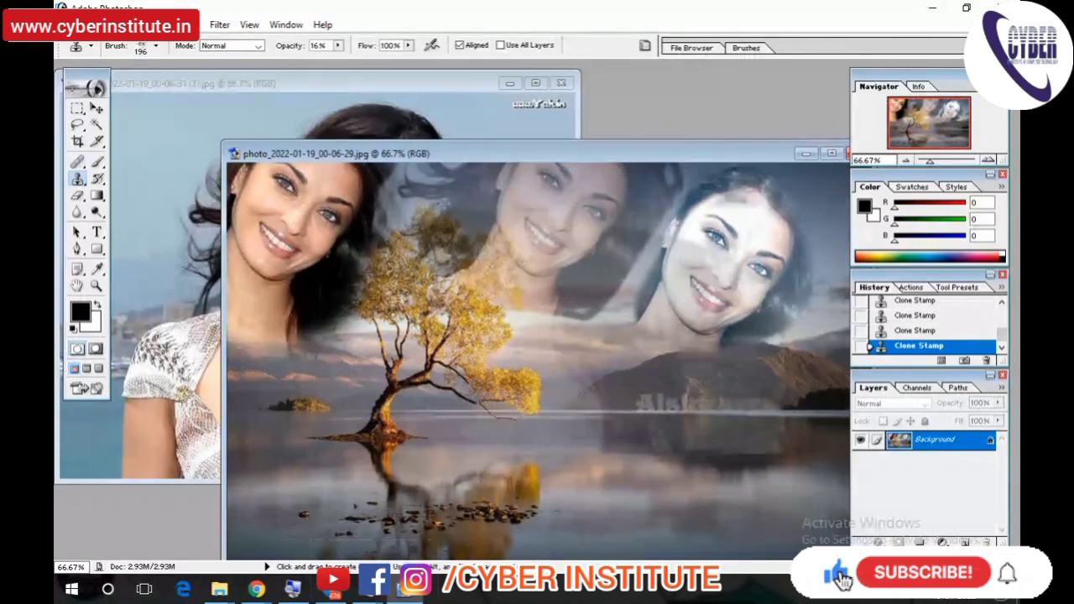
Step: Set the Clone Stamp's opacity to 100%, clone the solid portrait over the tree and sky, and undo it
{"action": "left_click", "coordinate": [336, 47]}
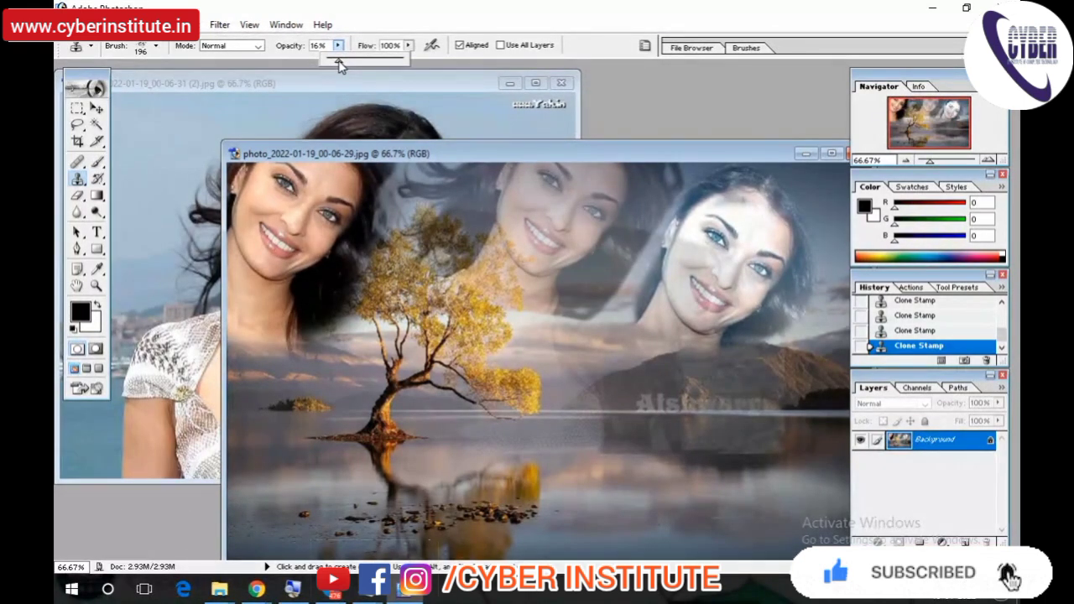
{"action": "left_click_drag", "start_coordinate": [340, 67], "coordinate": [335, 69]}
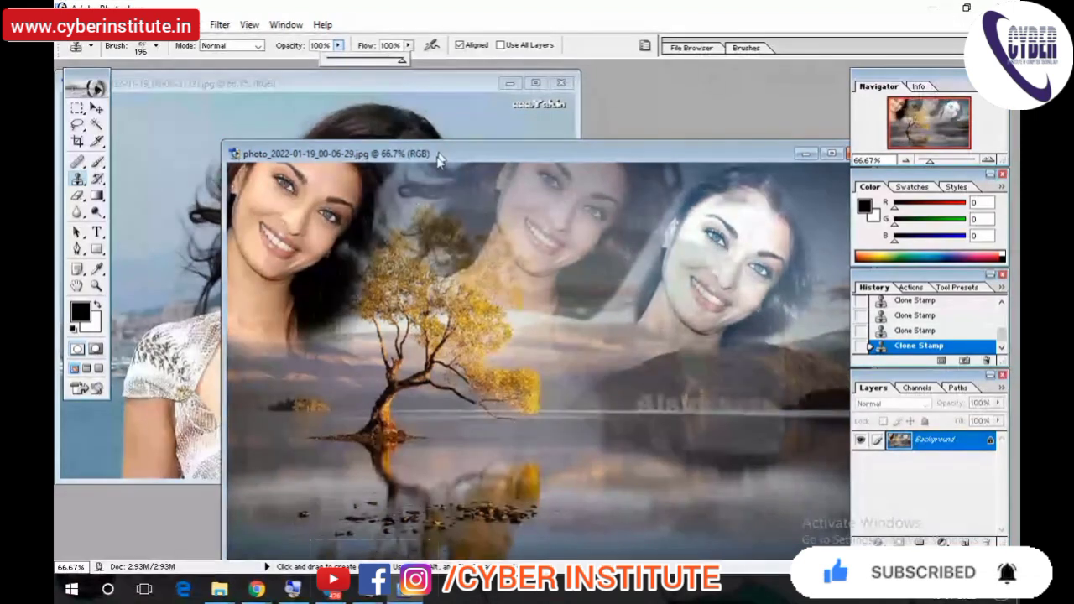
{"action": "mouse_move", "coordinate": [335, 336]}
{"action": "left_mouse_down"}
{"action": "mouse_move", "coordinate": [361, 377]}
{"action": "mouse_move", "coordinate": [477, 336]}
{"action": "mouse_move", "coordinate": [470, 369]}
{"action": "mouse_move", "coordinate": [424, 345]}
{"action": "mouse_move", "coordinate": [604, 235]}
{"action": "mouse_move", "coordinate": [671, 209]}
{"action": "left_mouse_up"}
{"action": "mouse_move", "coordinate": [639, 266]}
{"action": "left_mouse_down"}
{"action": "mouse_move", "coordinate": [470, 316]}
{"action": "mouse_move", "coordinate": [466, 213]}
{"action": "mouse_move", "coordinate": [386, 214]}
{"action": "left_mouse_up"}
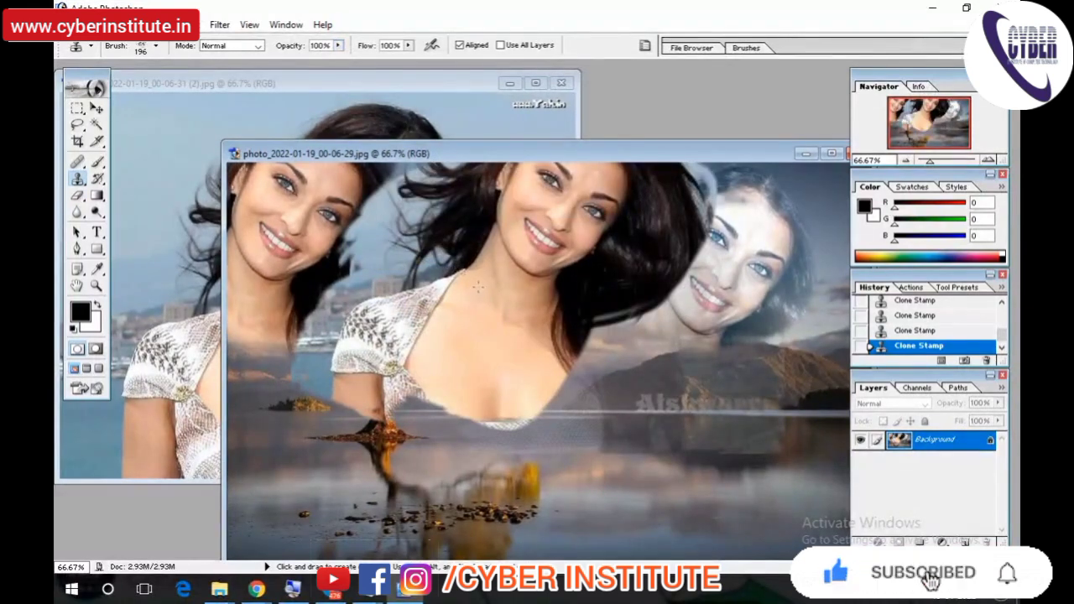
{"action": "left_click_drag", "start_coordinate": [415, 407], "coordinate": [377, 418]}
{"action": "key", "text": "ctrl+z"}
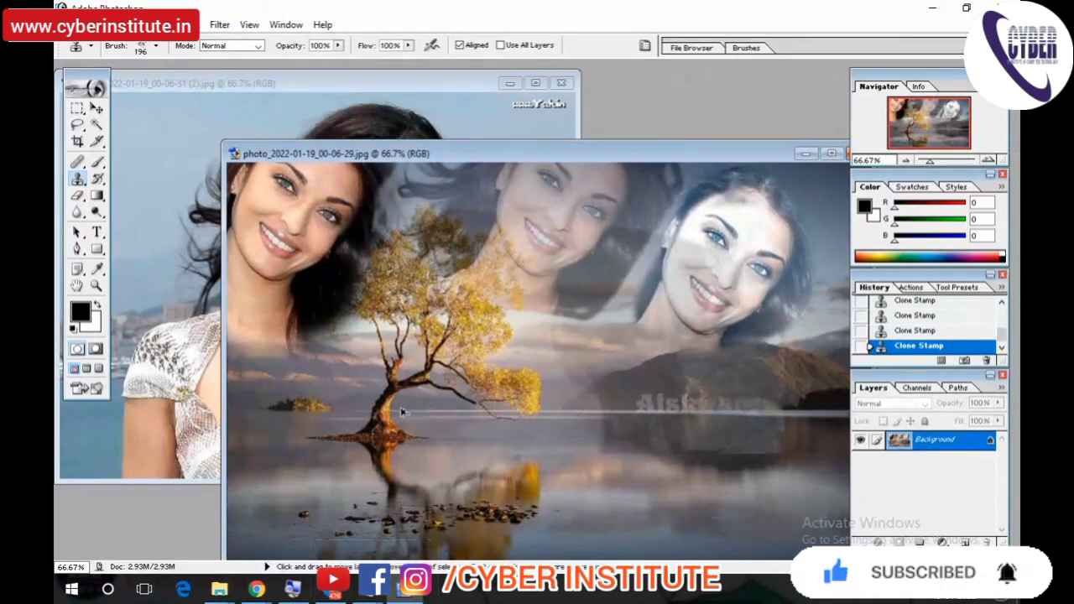
Step: Undo all remaining retouching strokes step by step until the landscape is back at its opened state
{"action": "key", "text": "ctrl+alt+z"}
{"action": "key", "text": "ctrl+alt+z"}
{"action": "key", "text": "ctrl+alt+z"}
{"action": "key", "text": "ctrl+alt+z"}
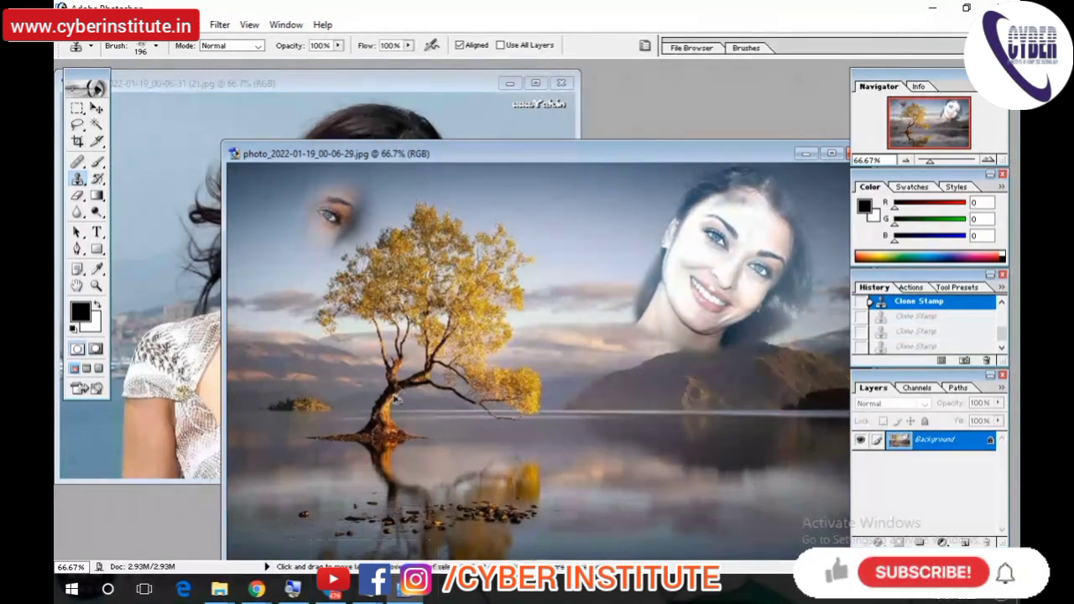
{"action": "key", "text": "ctrl+alt+z"}
{"action": "key", "text": "ctrl+alt+z"}
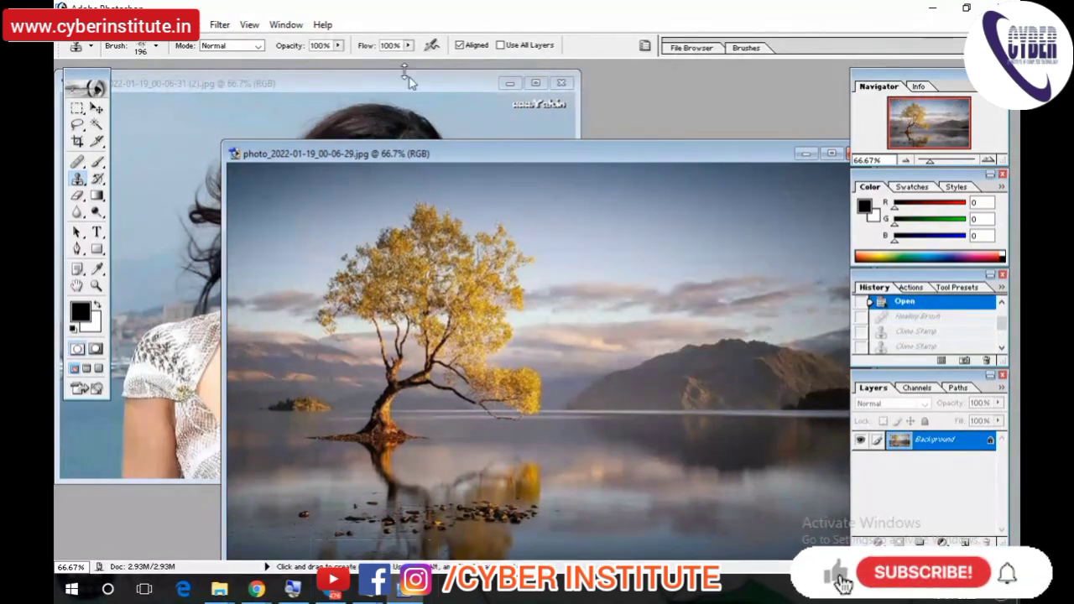
Step: Set the Clone Stamp's opacity to 21% and clone a faint portrait across the sky, tree and lake
{"action": "left_click", "coordinate": [338, 45]}
{"action": "left_click_drag", "start_coordinate": [300, 65], "coordinate": [282, 66]}
{"action": "mouse_move", "coordinate": [544, 262]}
{"action": "left_mouse_down"}
{"action": "mouse_move", "coordinate": [537, 277]}
{"action": "mouse_move", "coordinate": [588, 319]}
{"action": "mouse_move", "coordinate": [520, 202]}
{"action": "mouse_move", "coordinate": [586, 228]}
{"action": "mouse_move", "coordinate": [705, 222]}
{"action": "mouse_move", "coordinate": [663, 177]}
{"action": "mouse_move", "coordinate": [676, 336]}
{"action": "mouse_move", "coordinate": [696, 370]}
{"action": "left_mouse_up"}
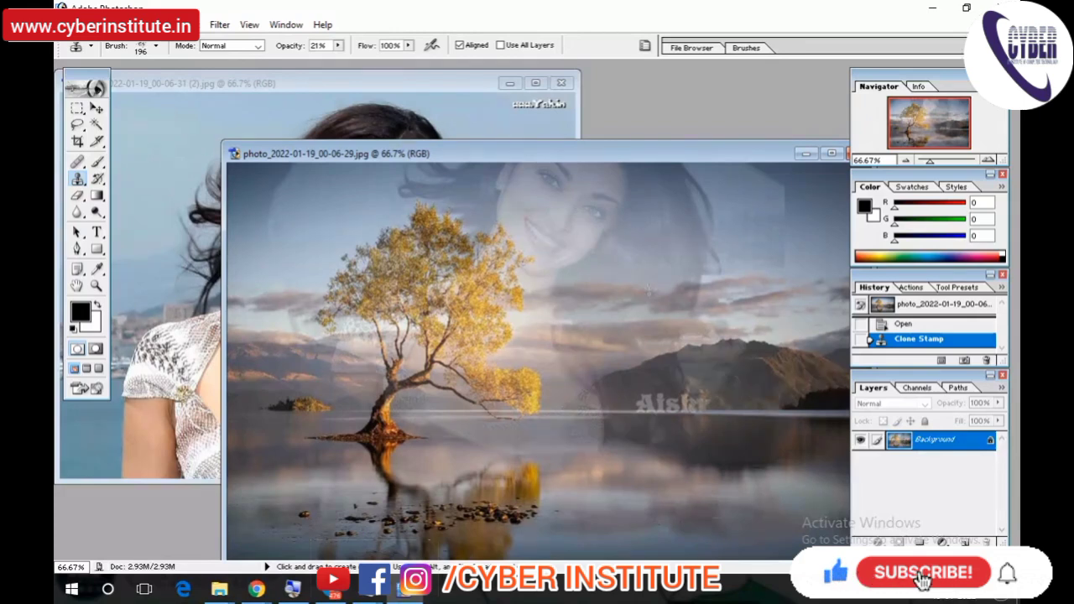
Step: Lower the Clone Stamp's opacity to 17% and bring the landscape image back to the front
{"action": "left_click", "coordinate": [339, 46]}
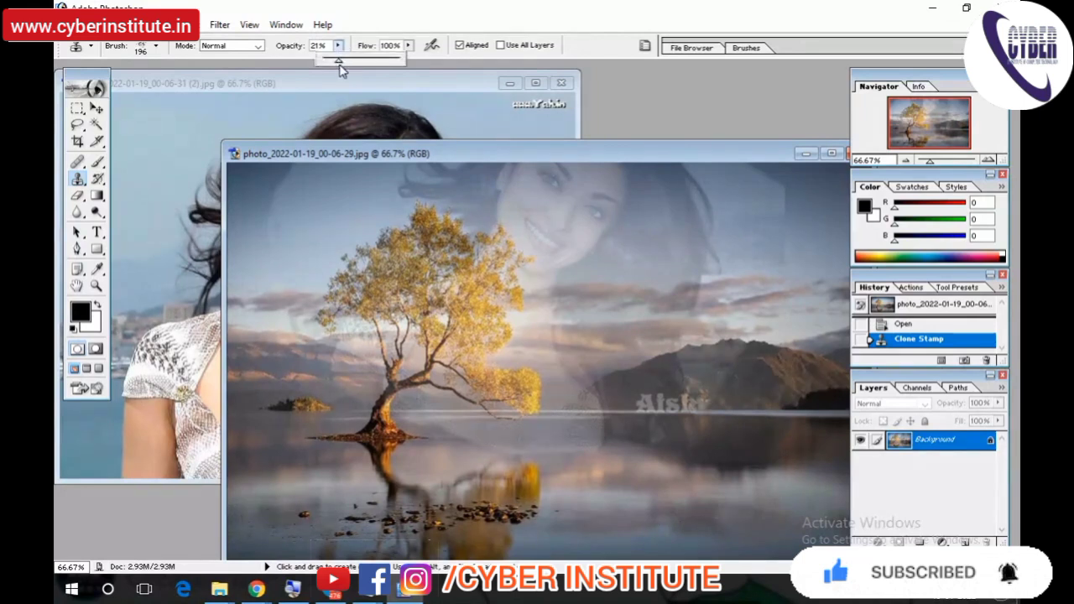
{"action": "left_click_drag", "start_coordinate": [391, 74], "coordinate": [338, 74]}
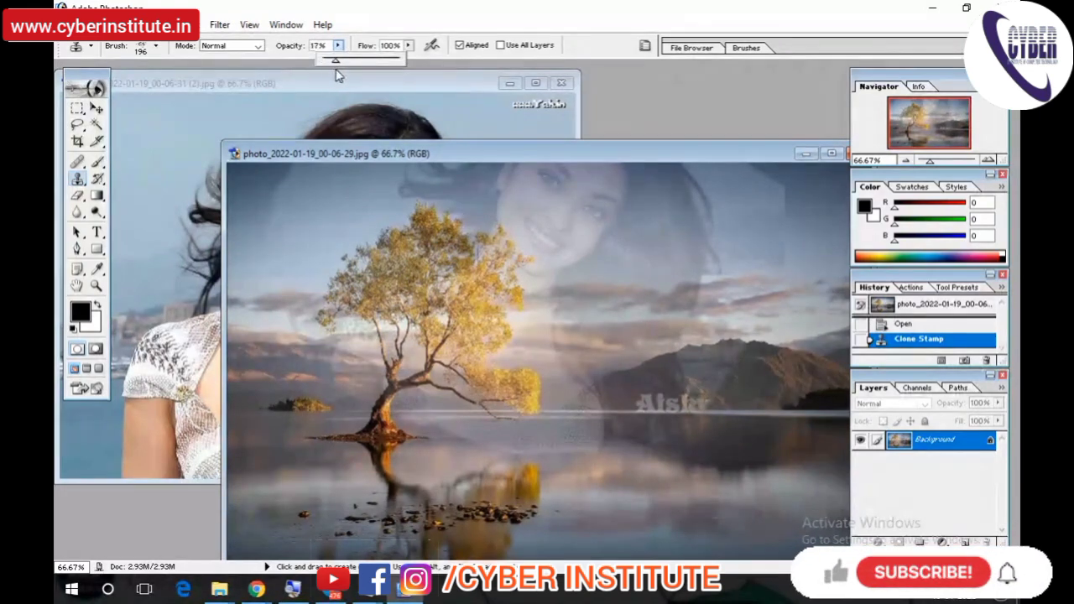
{"action": "left_click", "coordinate": [335, 72]}
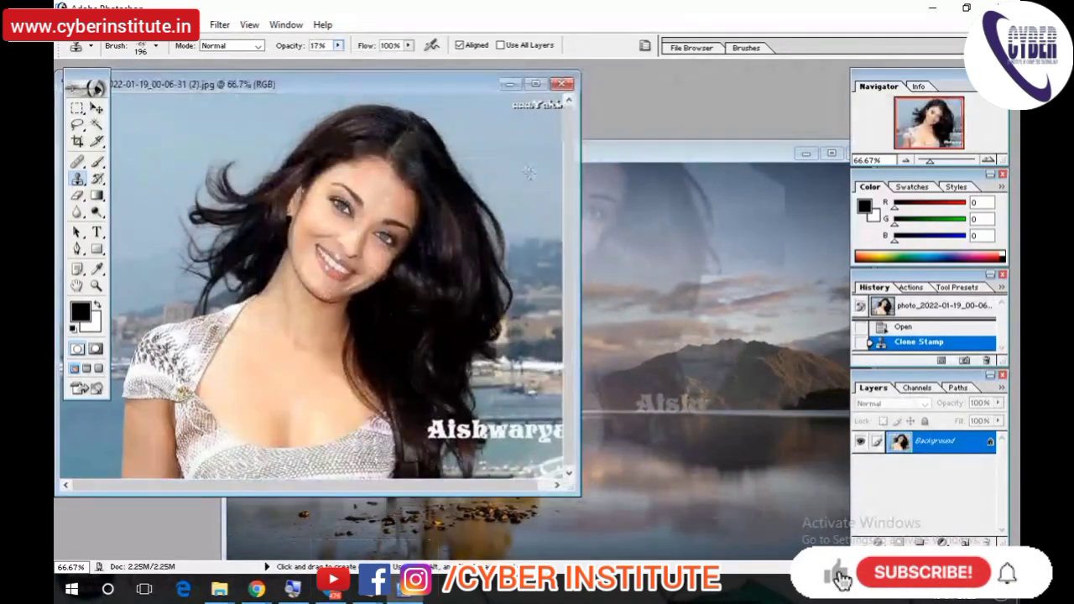
{"action": "left_click", "coordinate": [652, 240]}
Step: Set the Clone Stamp's flow to 36% and opacity to 100%, and clone the woman's face, hair and shoulder over the tree
{"action": "left_click", "coordinate": [409, 46]}
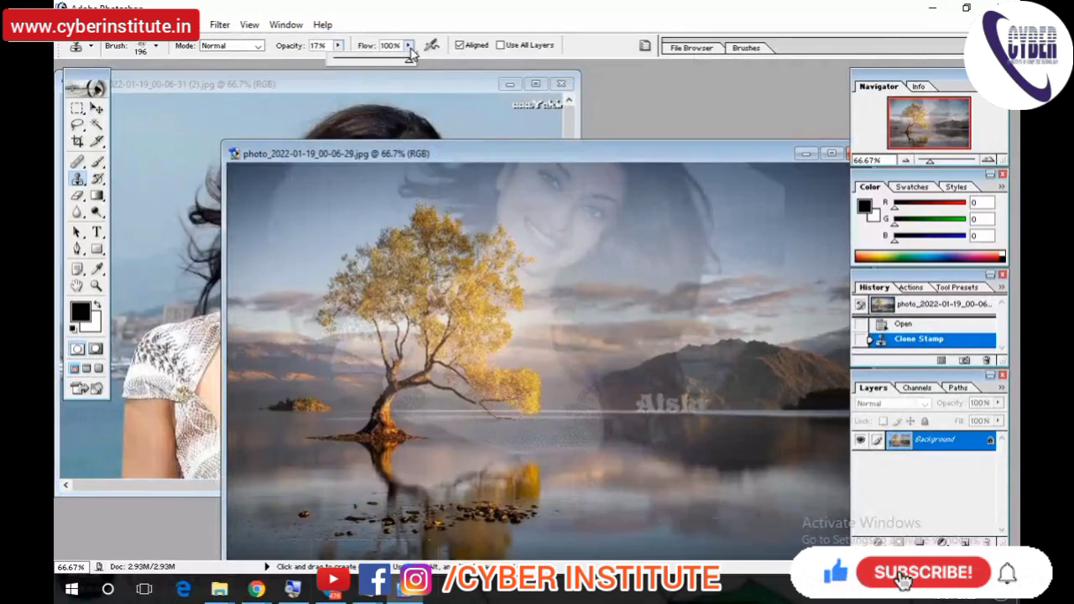
{"action": "left_click_drag", "start_coordinate": [407, 61], "coordinate": [490, 115]}
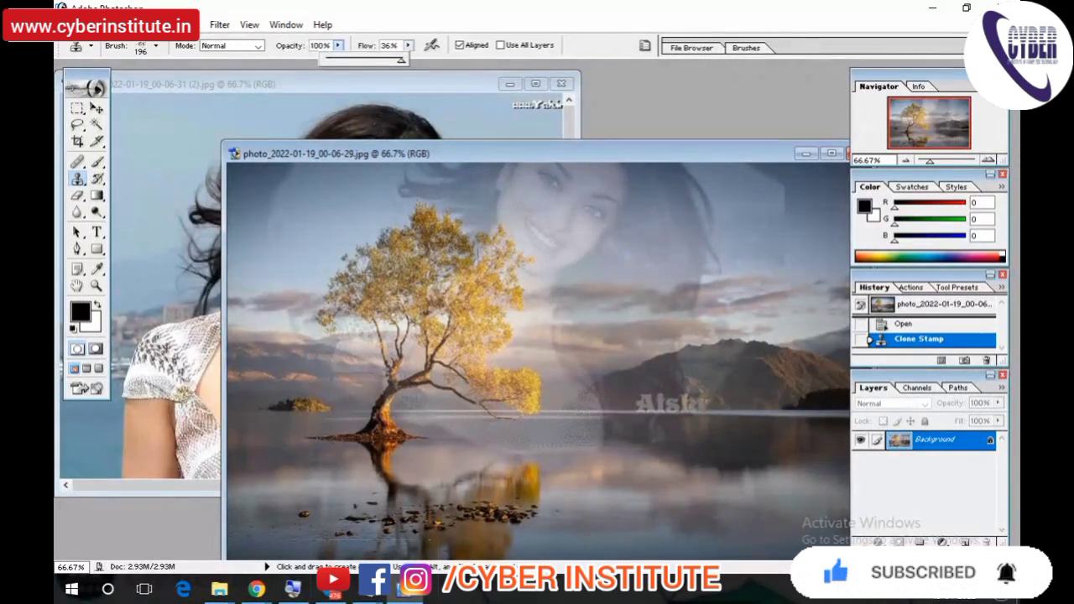
{"action": "mouse_move", "coordinate": [445, 336]}
{"action": "left_mouse_down"}
{"action": "mouse_move", "coordinate": [487, 260]}
{"action": "mouse_move", "coordinate": [403, 252]}
{"action": "mouse_move", "coordinate": [563, 294]}
{"action": "mouse_move", "coordinate": [596, 206]}
{"action": "left_mouse_up"}
{"action": "mouse_move", "coordinate": [444, 172]}
{"action": "left_mouse_down"}
{"action": "mouse_move", "coordinate": [588, 178]}
{"action": "mouse_move", "coordinate": [646, 202]}
{"action": "left_mouse_up"}
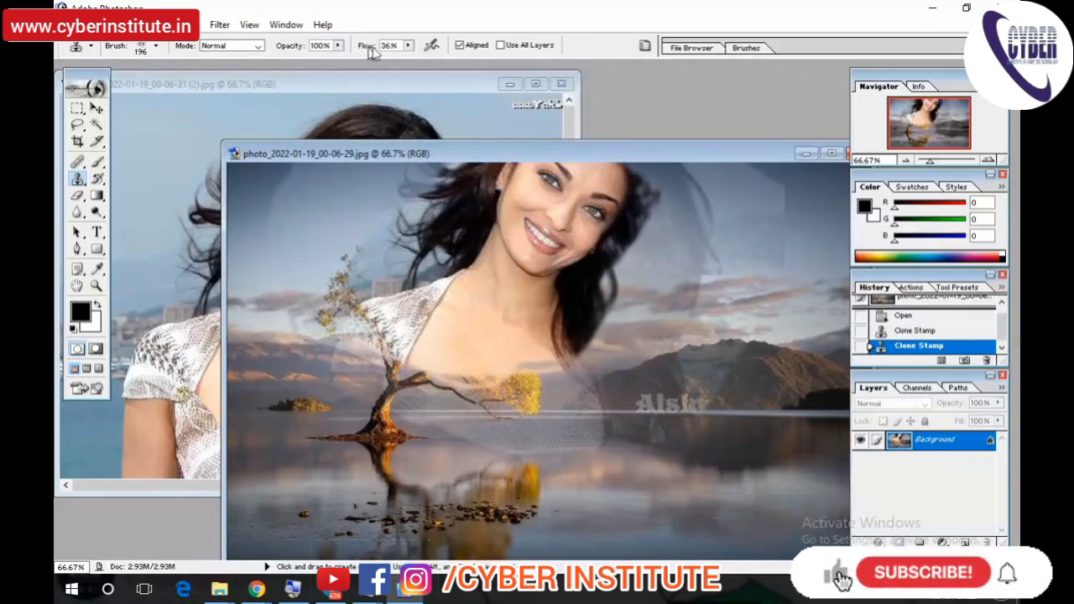
Step: Set the flow to 100% and clone the rest of the portrait photo, including its hair, lettering and background, into the landscape
{"action": "left_click", "coordinate": [408, 45]}
{"action": "left_click_drag", "start_coordinate": [408, 66], "coordinate": [458, 69]}
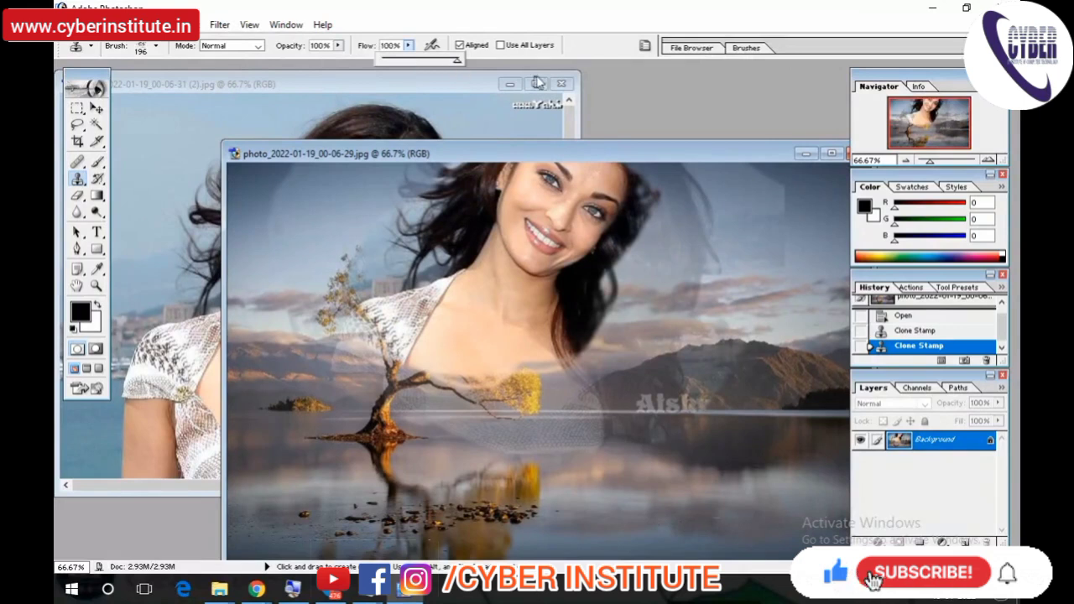
{"action": "left_click_drag", "start_coordinate": [615, 293], "coordinate": [484, 279]}
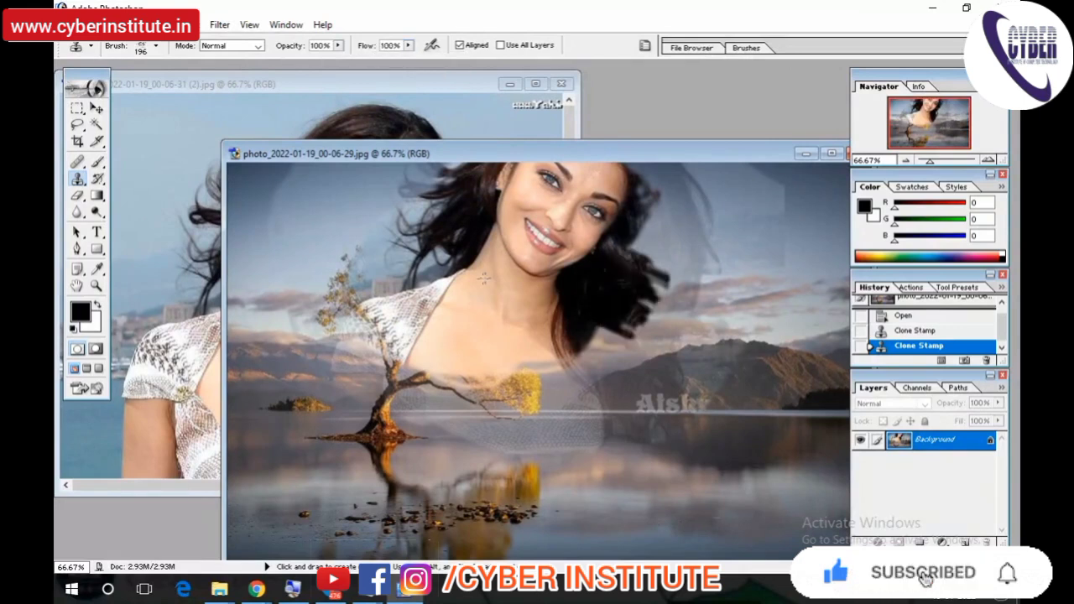
{"action": "left_click_drag", "start_coordinate": [691, 359], "coordinate": [541, 361]}
{"action": "left_click_drag", "start_coordinate": [739, 336], "coordinate": [631, 186]}
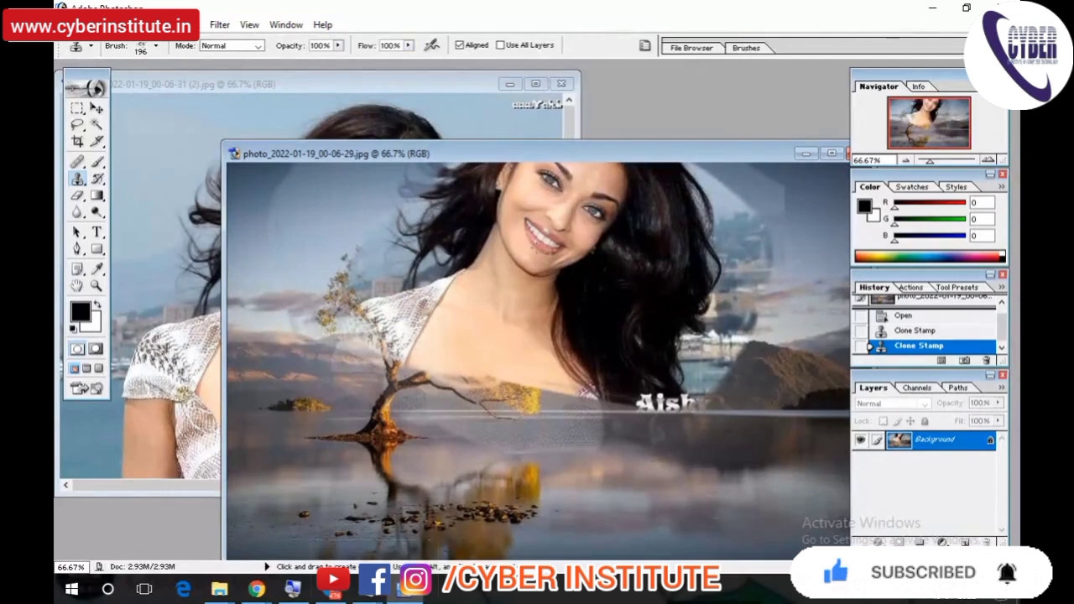
{"action": "mouse_move", "coordinate": [394, 336]}
{"action": "left_mouse_down"}
{"action": "mouse_move", "coordinate": [571, 411]}
{"action": "mouse_move", "coordinate": [265, 422]}
{"action": "left_mouse_up"}
{"action": "mouse_move", "coordinate": [728, 427]}
{"action": "left_mouse_down"}
{"action": "mouse_move", "coordinate": [767, 327]}
{"action": "mouse_move", "coordinate": [738, 189]}
{"action": "left_mouse_up"}
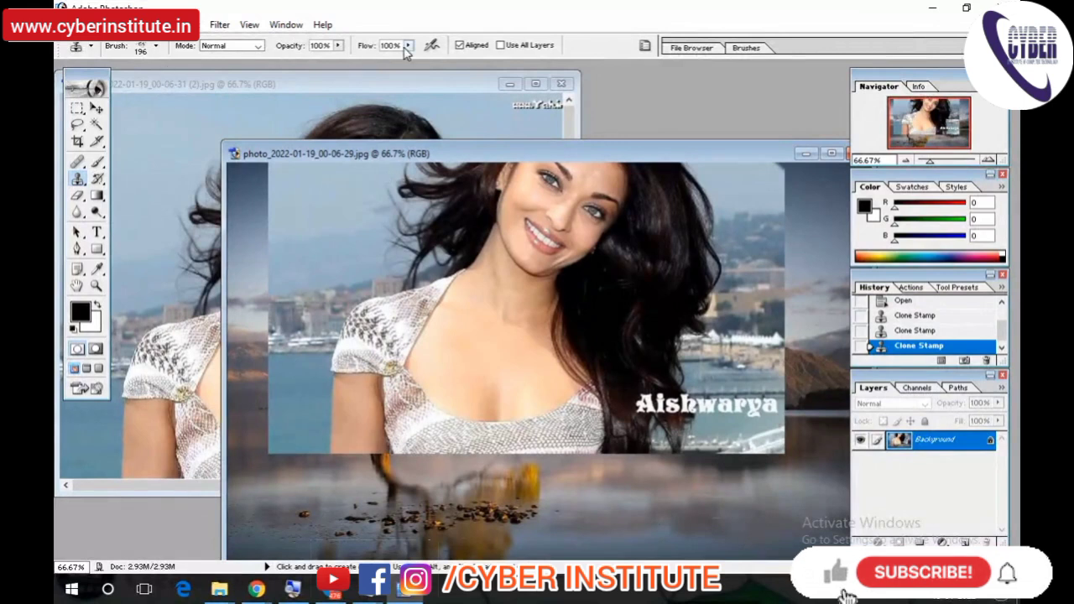
Step: Undo all clone strokes in the landscape and clone the woman's face and hair beside the tree at 10% flow
{"action": "left_click_drag", "start_coordinate": [408, 45], "coordinate": [342, 66]}
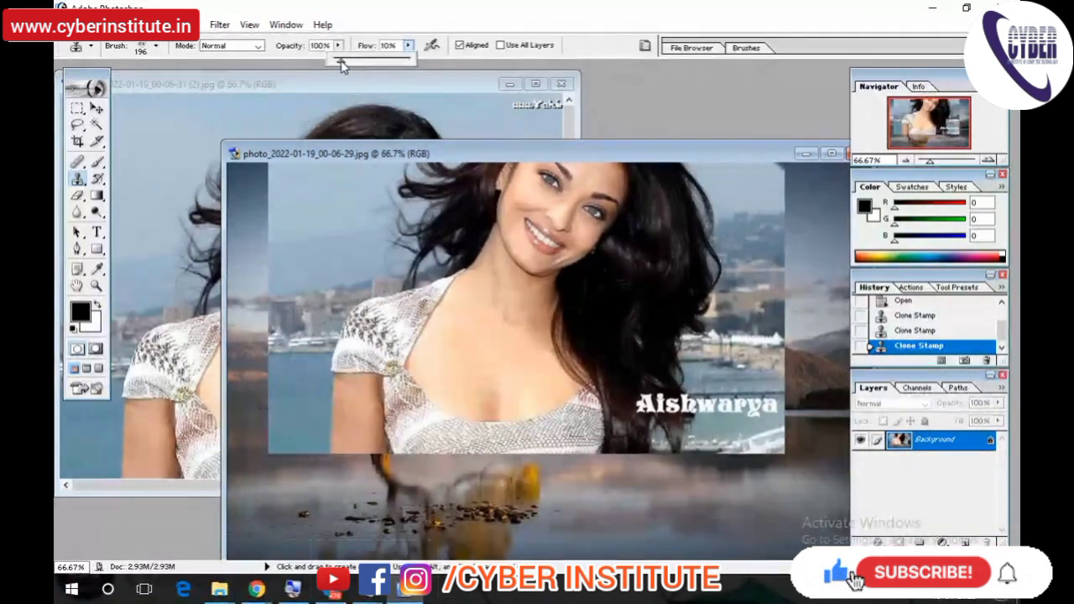
{"action": "left_click", "coordinate": [349, 334]}
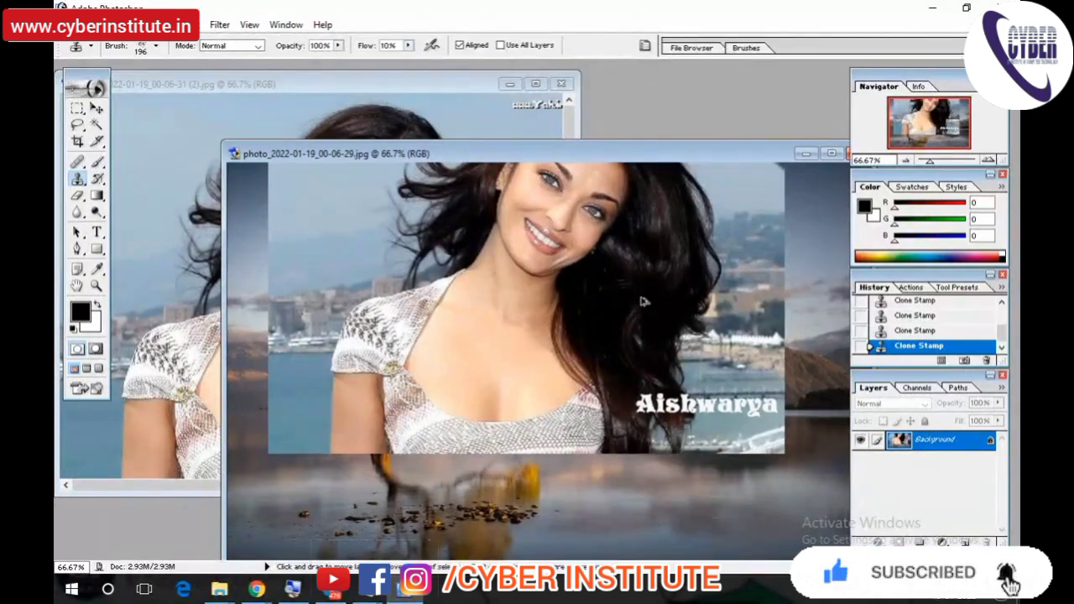
{"action": "key", "text": "ctrl+alt+z"}
{"action": "key", "text": "ctrl+alt+z"}
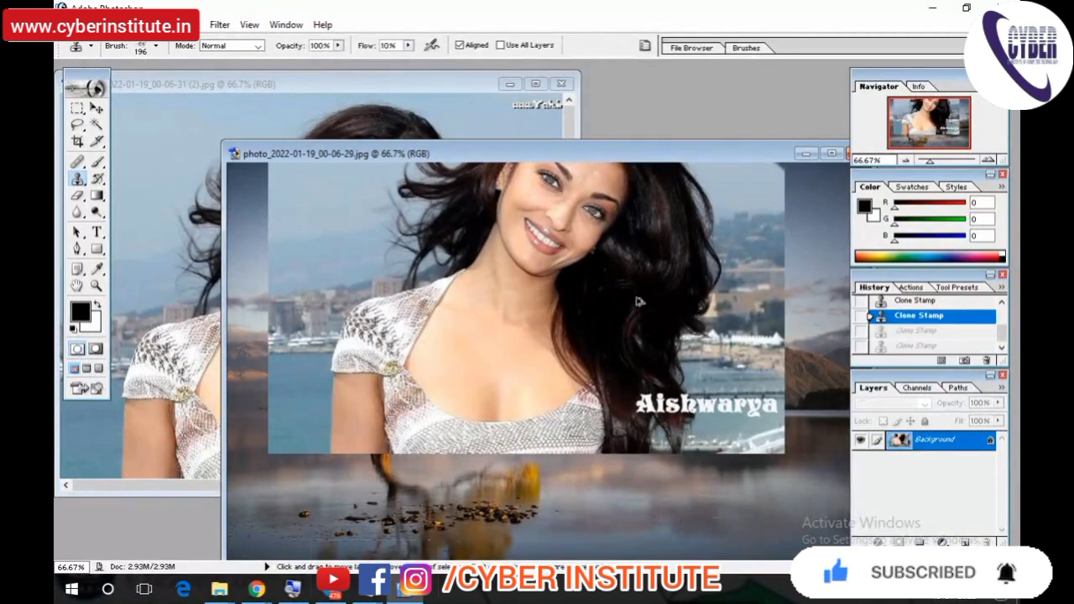
{"action": "key", "text": "ctrl+alt+z"}
{"action": "key", "text": "ctrl+alt+z"}
{"action": "key", "text": "ctrl+alt+z"}
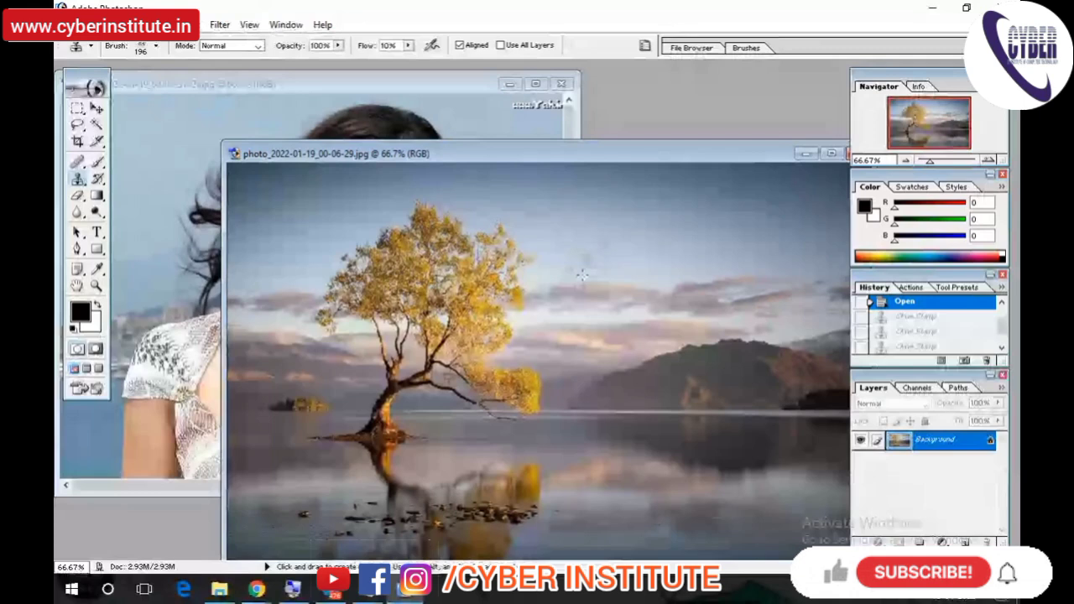
{"action": "mouse_move", "coordinate": [583, 274]}
{"action": "left_mouse_down"}
{"action": "mouse_move", "coordinate": [607, 305]}
{"action": "mouse_move", "coordinate": [529, 364]}
{"action": "mouse_move", "coordinate": [604, 296]}
{"action": "left_mouse_up"}
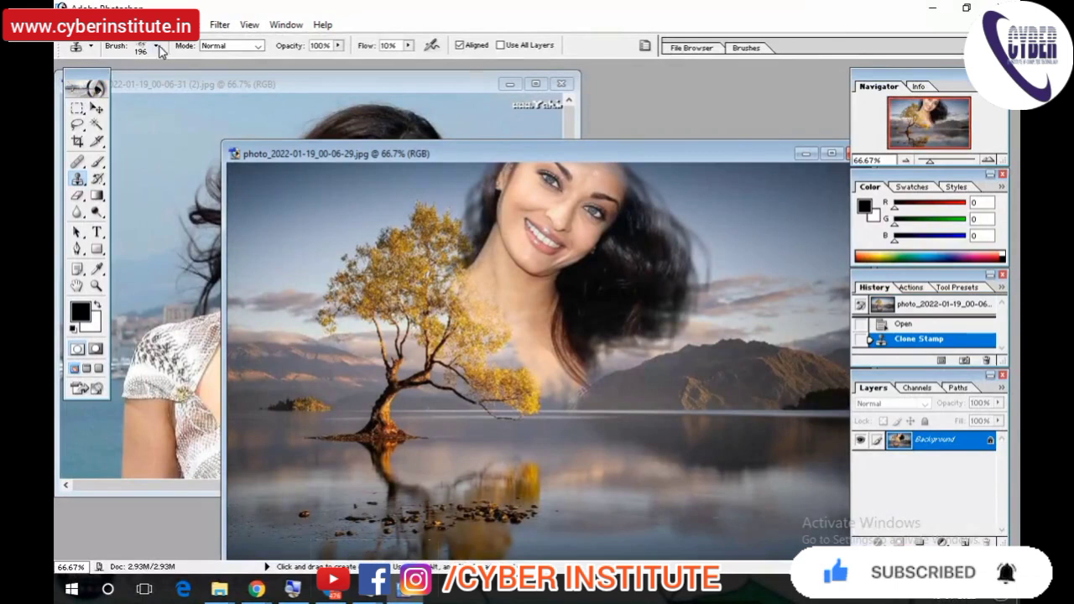
Step: Choose the 134 px grass brush for the Clone Stamp
{"action": "left_click", "coordinate": [95, 47]}
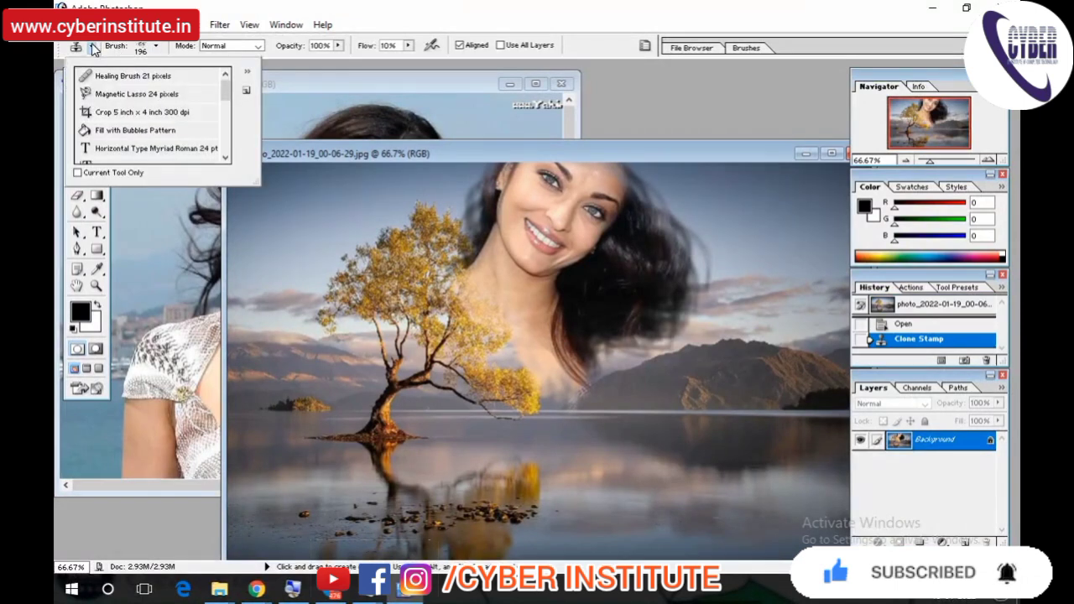
{"action": "left_click", "coordinate": [156, 46]}
{"action": "left_click", "coordinate": [155, 46]}
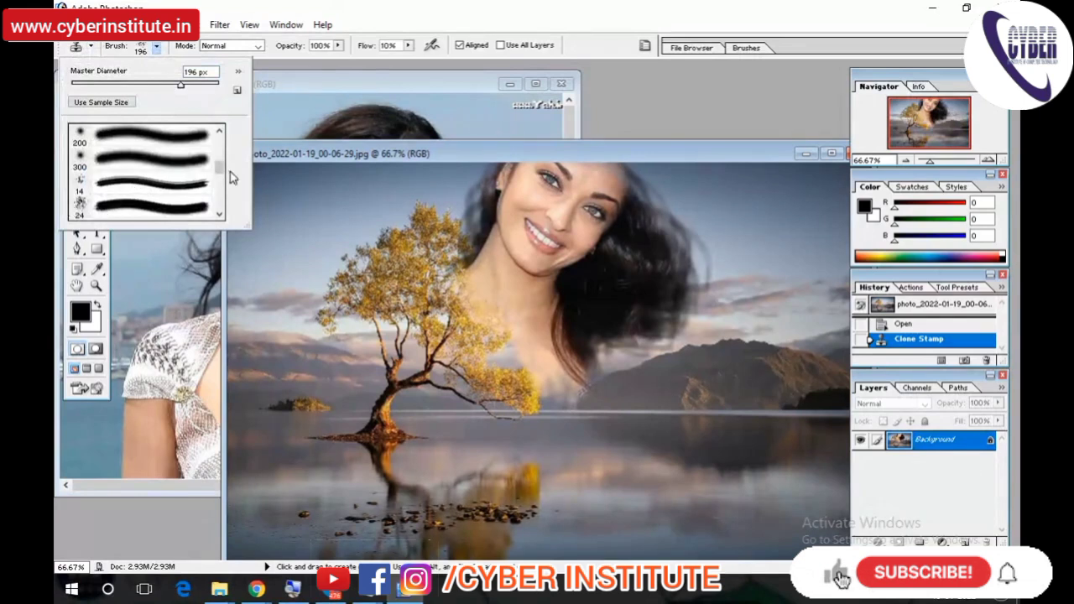
{"action": "scroll", "coordinate": [212, 183], "scroll_direction": "down", "scroll_amount": 5}
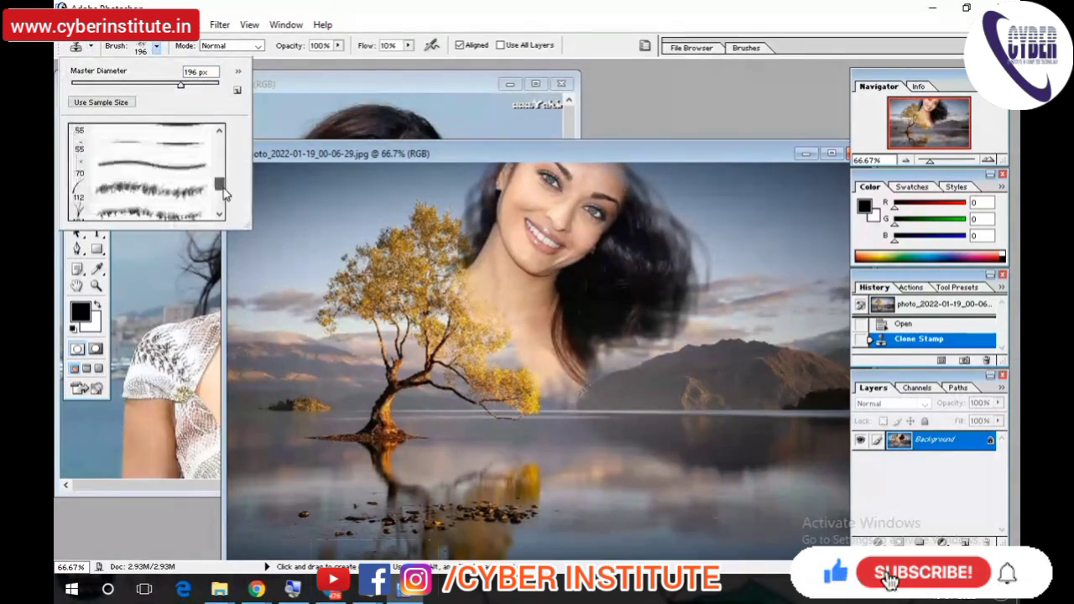
{"action": "left_click", "coordinate": [175, 214]}
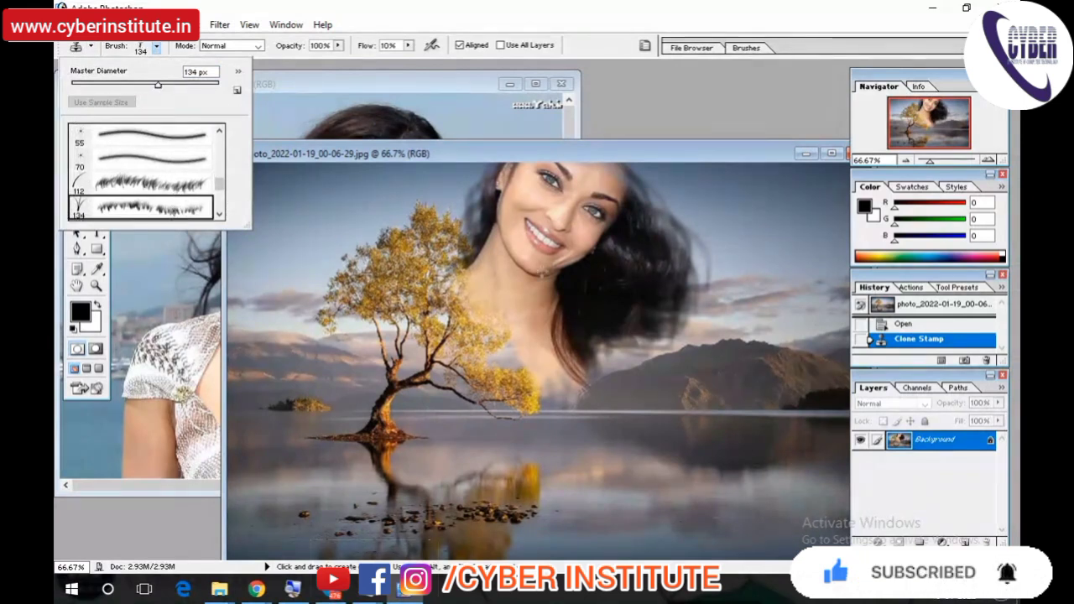
Step: Dab the grass brush near the portrait's neck, then undo the dab and the portrait stroke before it
{"action": "left_click", "coordinate": [582, 345]}
{"action": "left_click", "coordinate": [582, 346]}
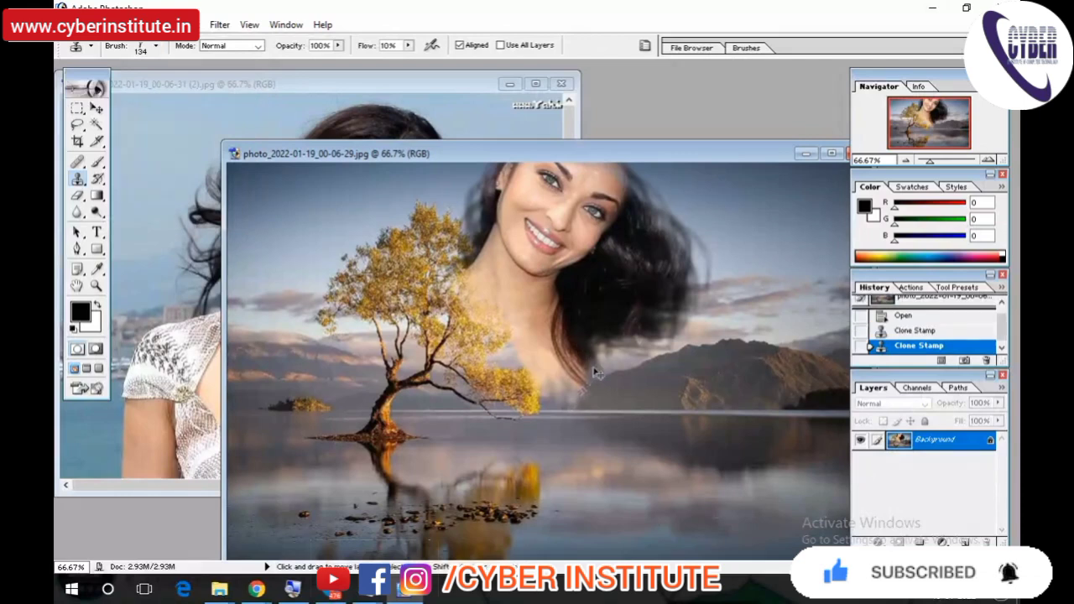
{"action": "key", "text": "ctrl+alt+z"}
{"action": "key", "text": "ctrl+alt+z"}
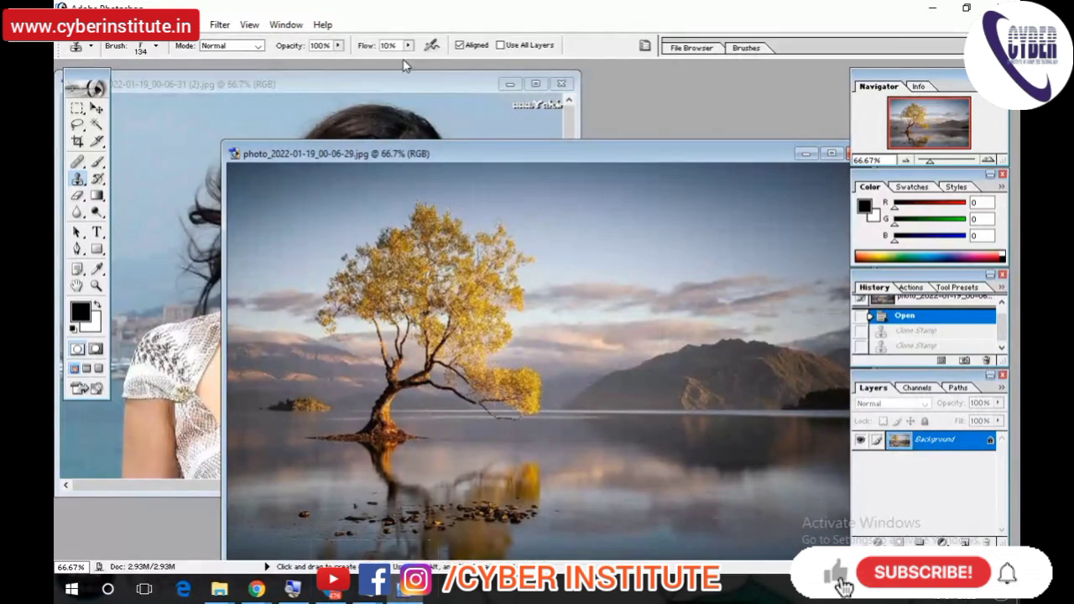
Step: Clone a faint face and hair into the sky beside the tree with the grass brush at 10% flow
{"action": "mouse_move", "coordinate": [587, 357]}
{"action": "left_mouse_down"}
{"action": "mouse_move", "coordinate": [608, 248]}
{"action": "mouse_move", "coordinate": [579, 277]}
{"action": "mouse_move", "coordinate": [596, 252]}
{"action": "mouse_move", "coordinate": [520, 243]}
{"action": "mouse_move", "coordinate": [537, 181]}
{"action": "mouse_move", "coordinate": [474, 202]}
{"action": "left_mouse_up"}
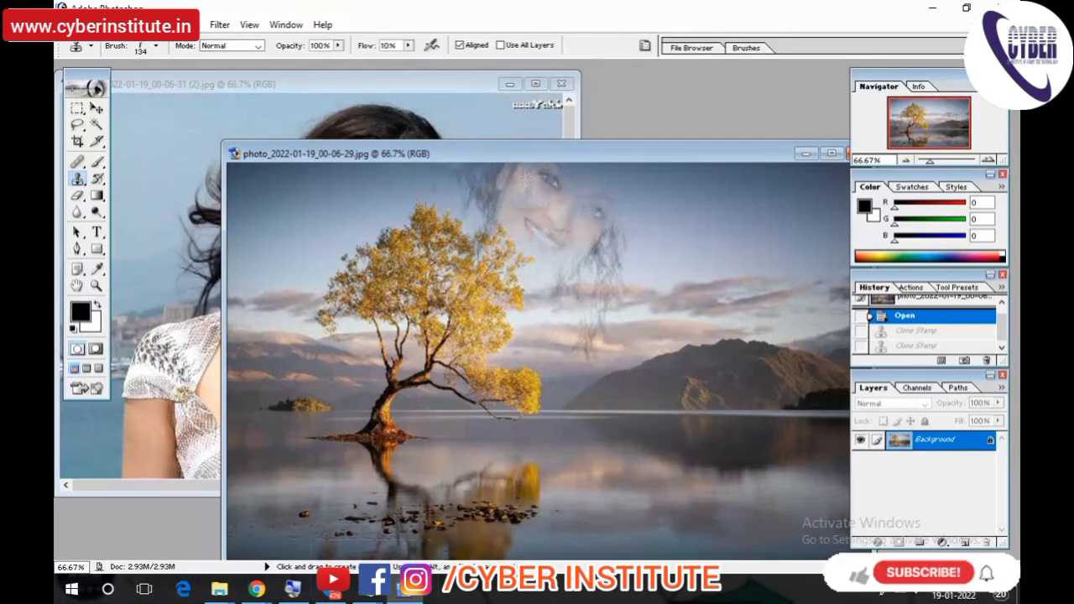
{"action": "mouse_move", "coordinate": [526, 177]}
{"action": "left_mouse_down"}
{"action": "mouse_move", "coordinate": [575, 118]}
{"action": "mouse_move", "coordinate": [602, 110]}
{"action": "left_mouse_up"}
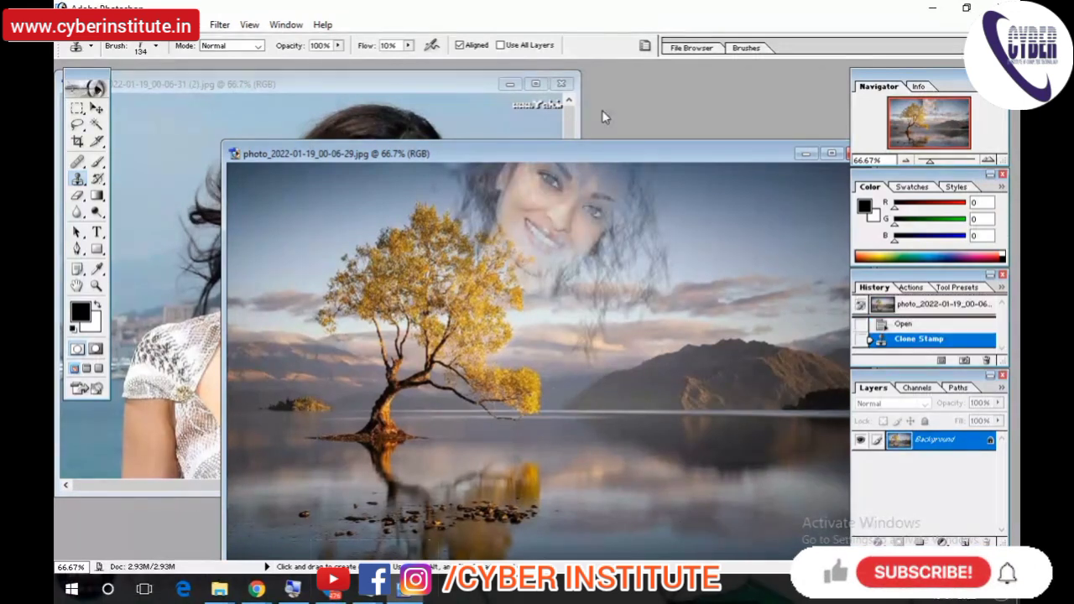
Step: Replace the faint stroke with a solid grass-brush clone of the face and hair at 100% flow, adding blades along the sky's upper edge
{"action": "left_click", "coordinate": [408, 45]}
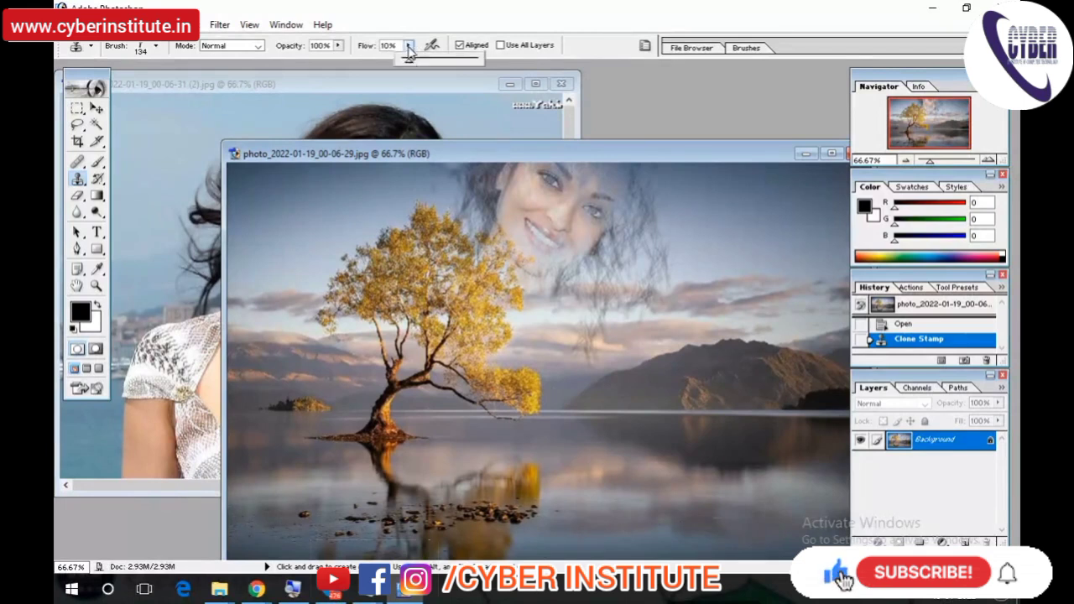
{"action": "left_click_drag", "start_coordinate": [410, 60], "coordinate": [638, 113]}
{"action": "key", "text": "ctrl+z"}
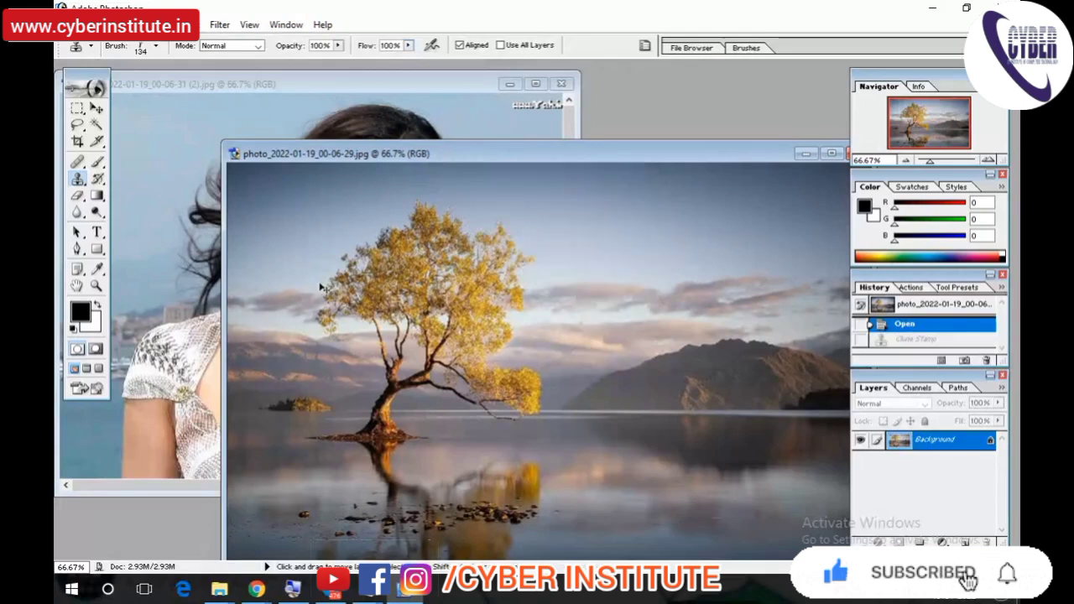
{"action": "mouse_move", "coordinate": [546, 227]}
{"action": "left_mouse_down"}
{"action": "mouse_move", "coordinate": [528, 184]}
{"action": "mouse_move", "coordinate": [512, 244]}
{"action": "mouse_move", "coordinate": [554, 252]}
{"action": "mouse_move", "coordinate": [554, 210]}
{"action": "mouse_move", "coordinate": [609, 268]}
{"action": "mouse_move", "coordinate": [514, 233]}
{"action": "mouse_move", "coordinate": [475, 180]}
{"action": "mouse_move", "coordinate": [527, 188]}
{"action": "mouse_move", "coordinate": [591, 164]}
{"action": "left_mouse_up"}
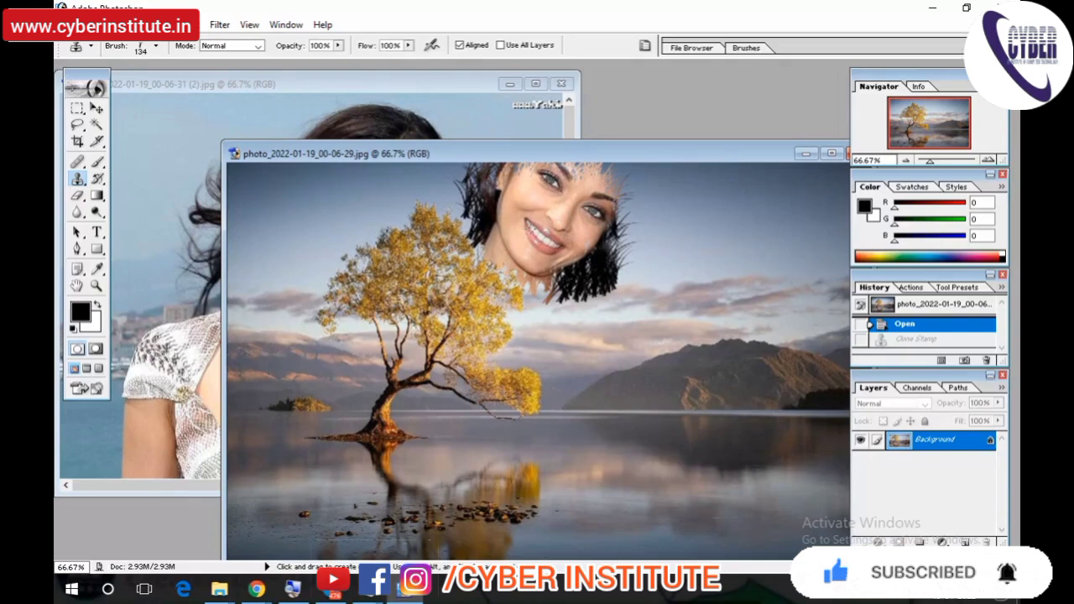
{"action": "key", "text": "ctrl+shift+z"}
{"action": "key", "text": "ctrl+shift+z"}
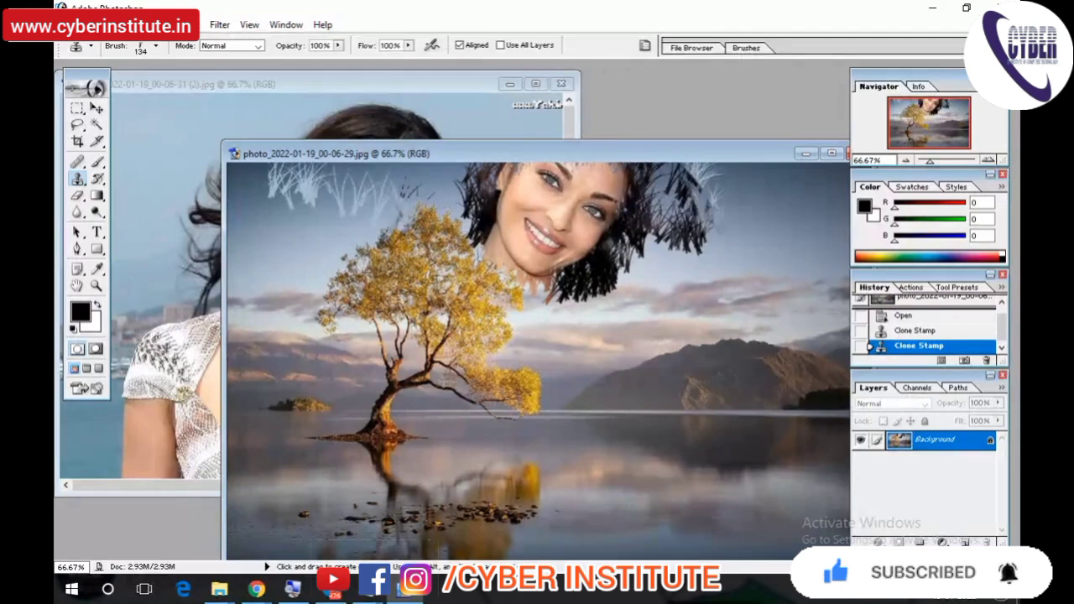
Step: Switch the Clone Stamp to the hard round 19 px brush
{"action": "left_click", "coordinate": [155, 47]}
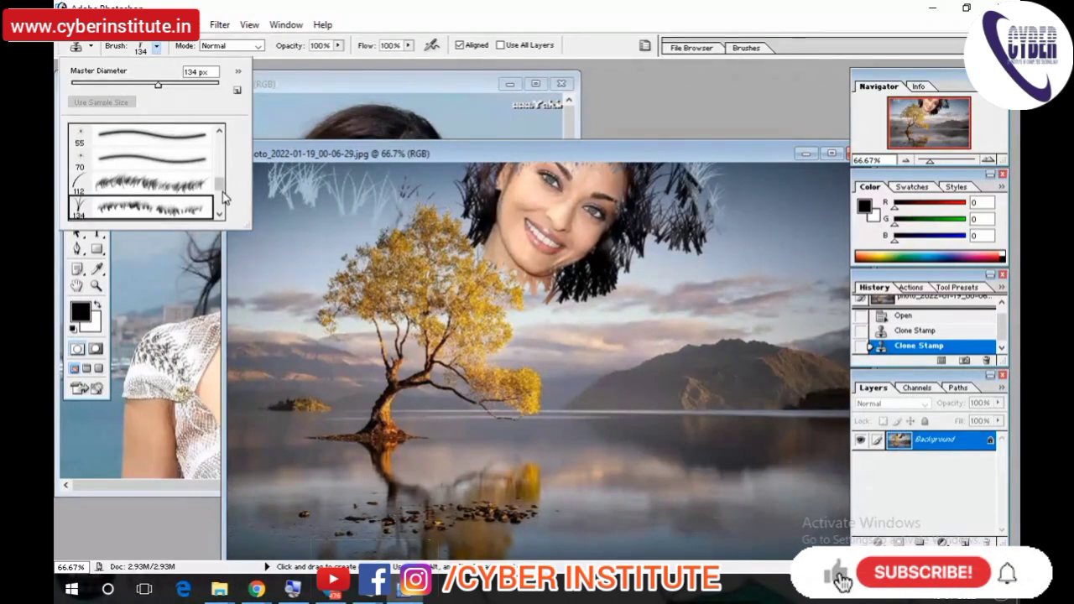
{"action": "scroll", "coordinate": [223, 172], "scroll_direction": "down", "scroll_amount": 2}
{"action": "scroll", "coordinate": [222, 172], "scroll_direction": "up", "scroll_amount": 5}
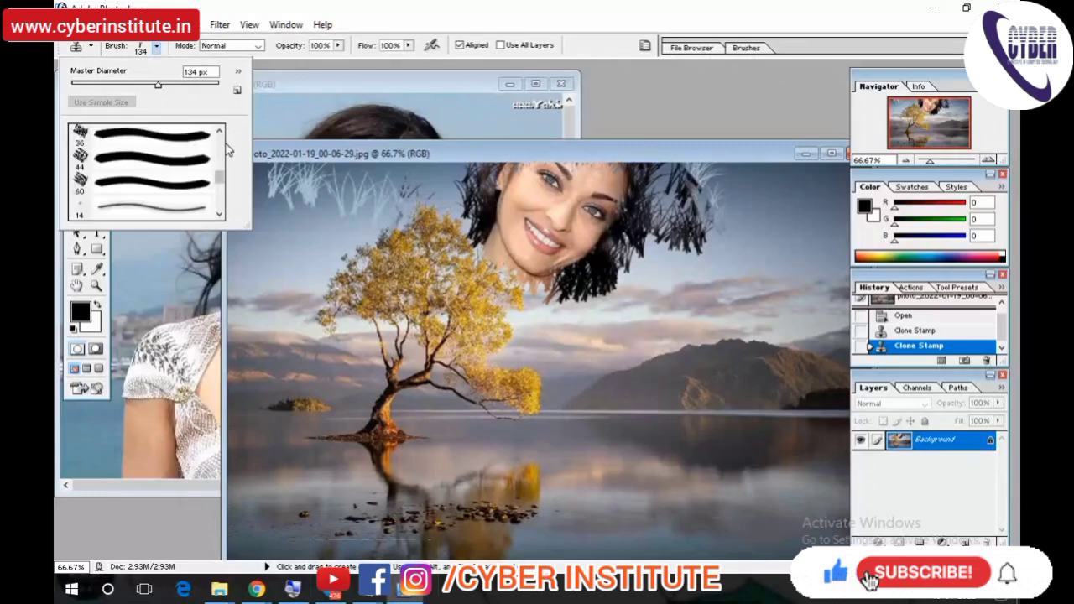
{"action": "scroll", "coordinate": [223, 175], "scroll_direction": "up", "scroll_amount": 3}
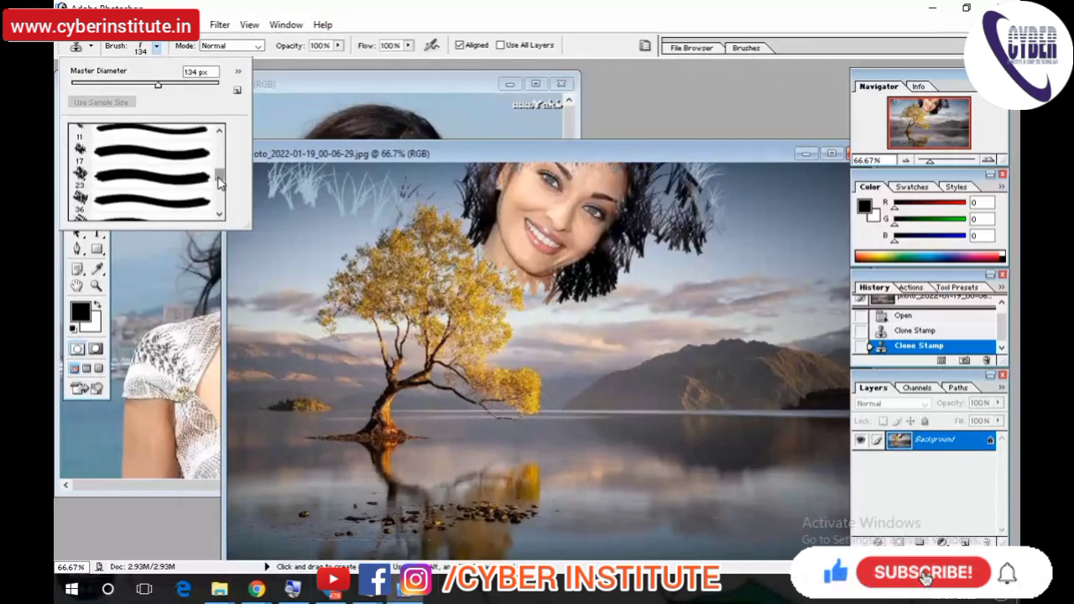
{"action": "scroll", "coordinate": [200, 149], "scroll_direction": "down", "scroll_amount": 2}
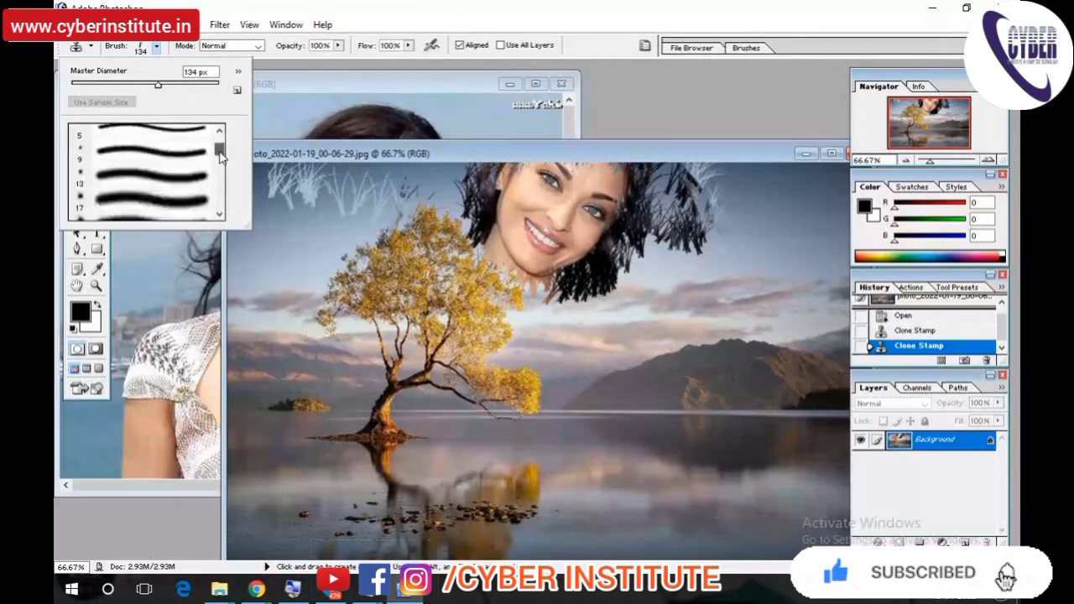
{"action": "left_click", "coordinate": [142, 162]}
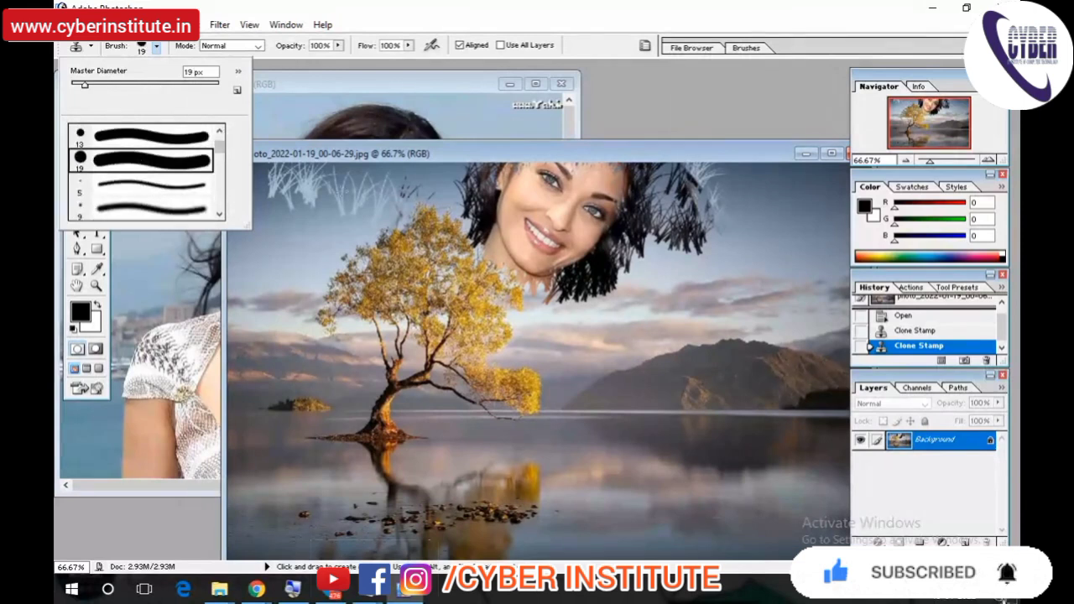
Step: Undo all the clone strokes on the landscape and clone a small ring of the portrait's facial skin into the clear sky
{"action": "left_click", "coordinate": [568, 228]}
{"action": "left_click", "coordinate": [568, 228]}
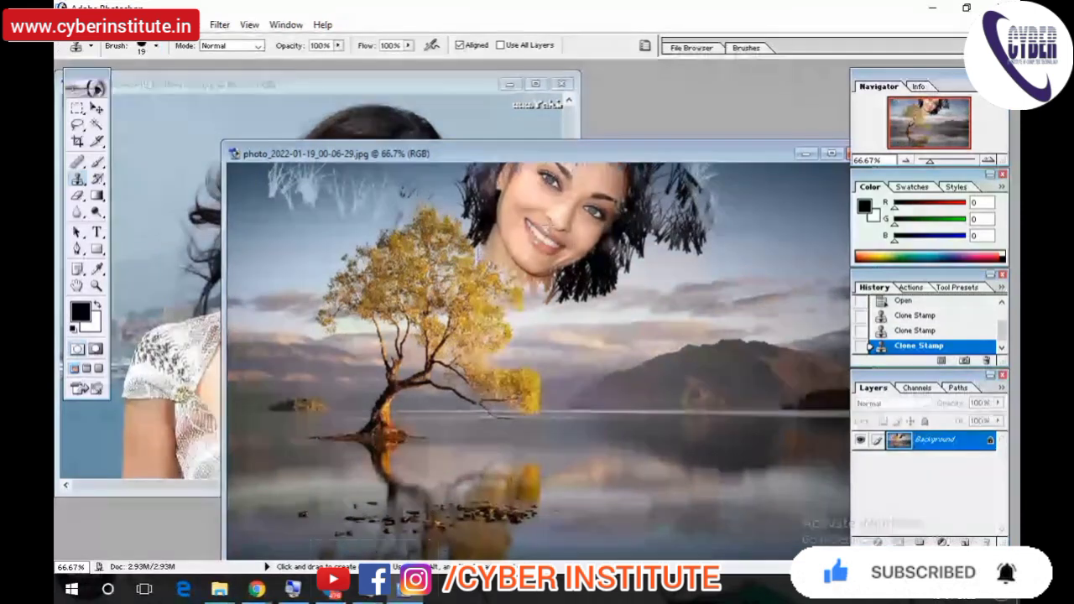
{"action": "left_click", "coordinate": [567, 229]}
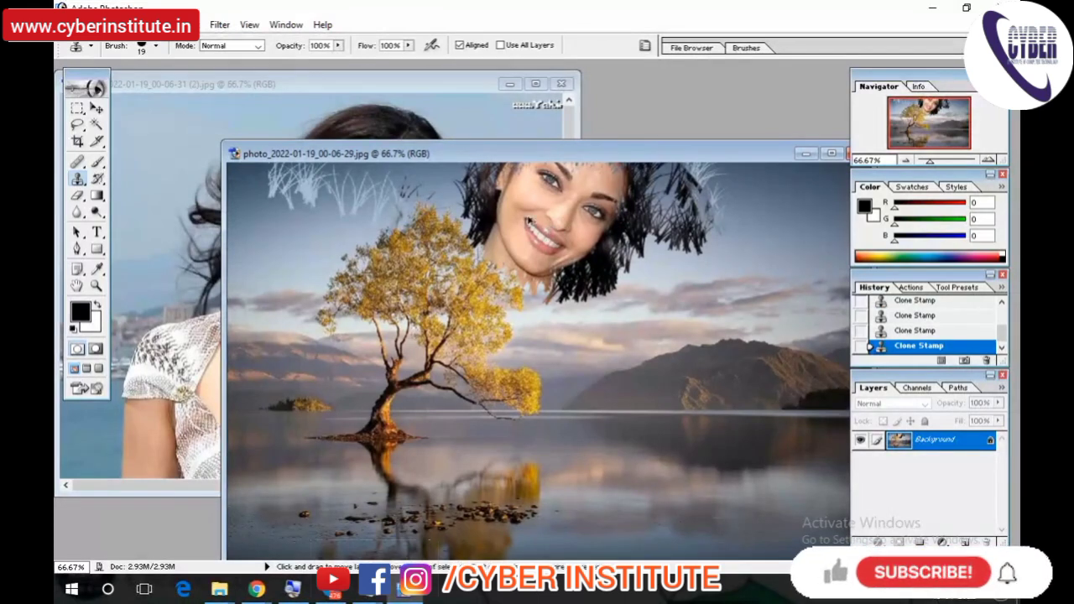
{"action": "key", "text": "ctrl+alt+z"}
{"action": "key", "text": "ctrl+alt+z"}
{"action": "key", "text": "ctrl+alt+z"}
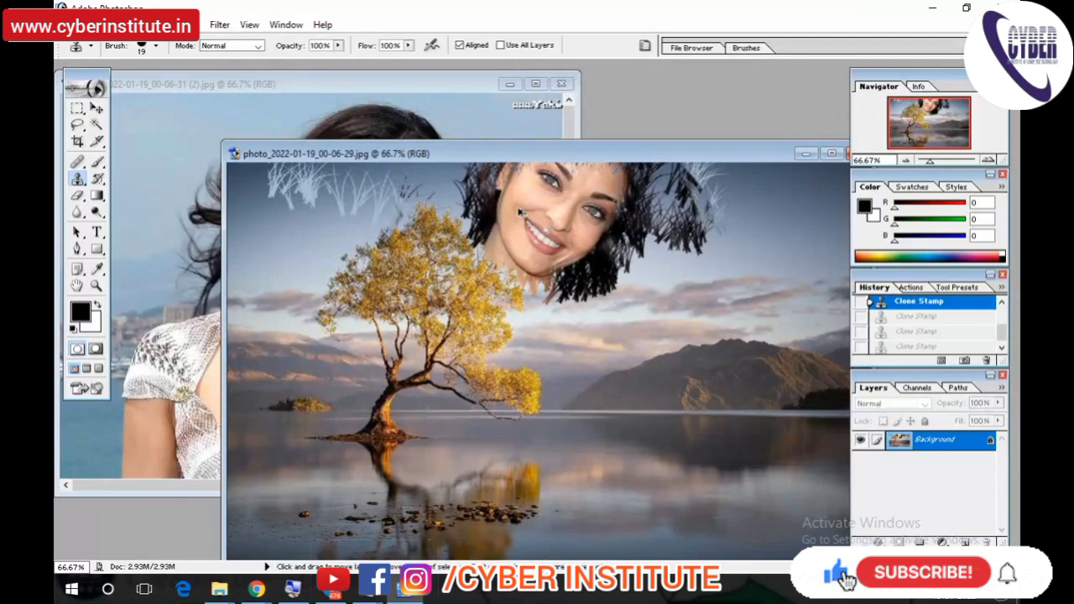
{"action": "key", "text": "ctrl+alt+z"}
{"action": "left_click_drag", "start_coordinate": [526, 204], "coordinate": [544, 205]}
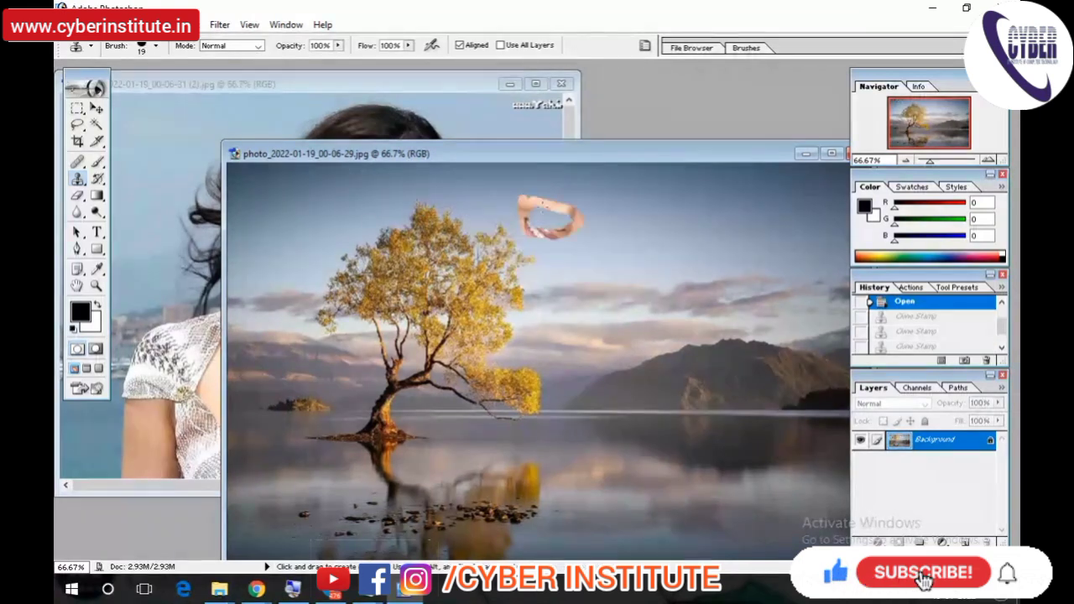
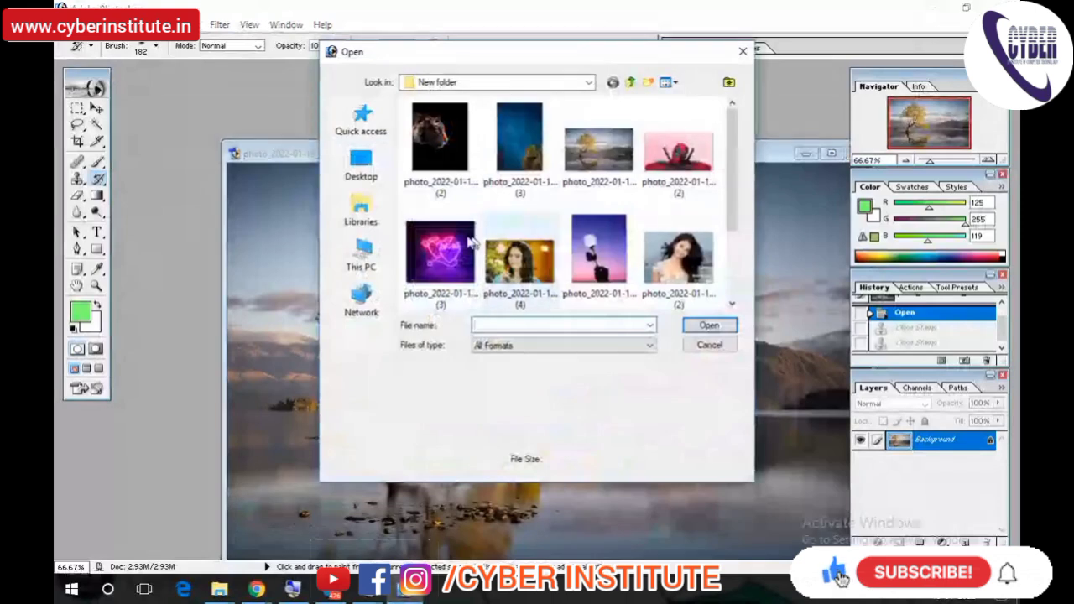
Step: Open the photo photo_2022-01-19_00-06-30 (4) of the woman with the red rose and activate the Art History Brush
{"action": "left_click", "coordinate": [522, 280]}
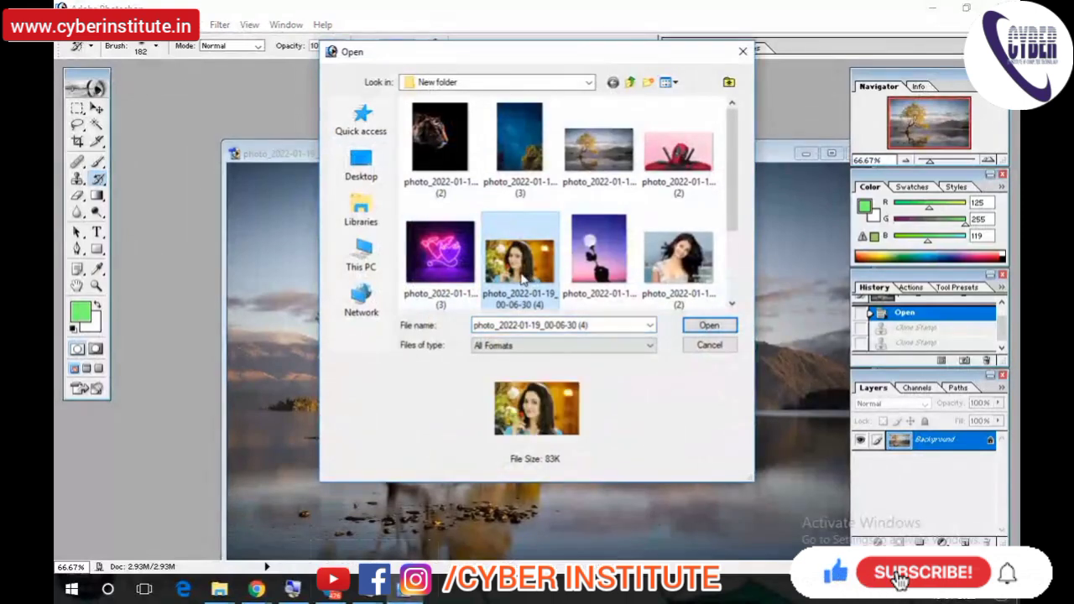
{"action": "double_click", "coordinate": [522, 280]}
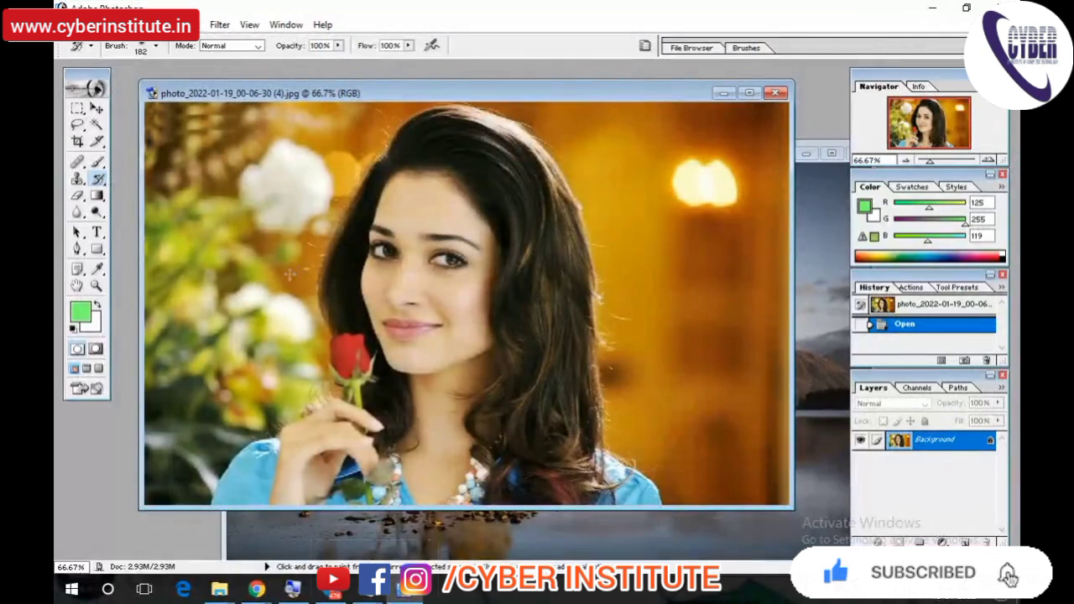
{"action": "left_click", "coordinate": [99, 181]}
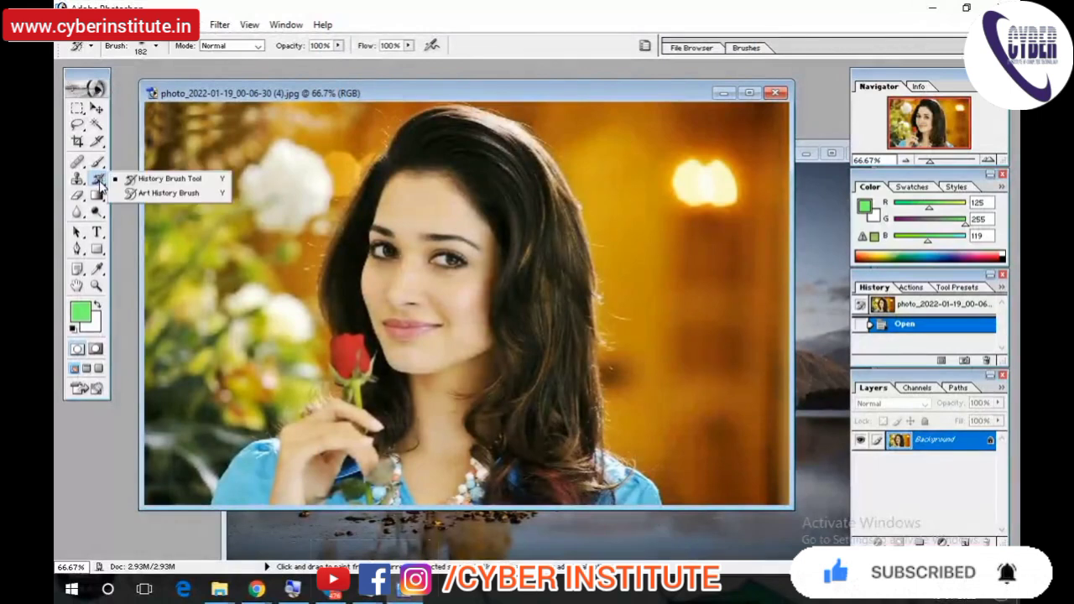
{"action": "left_click", "coordinate": [147, 195]}
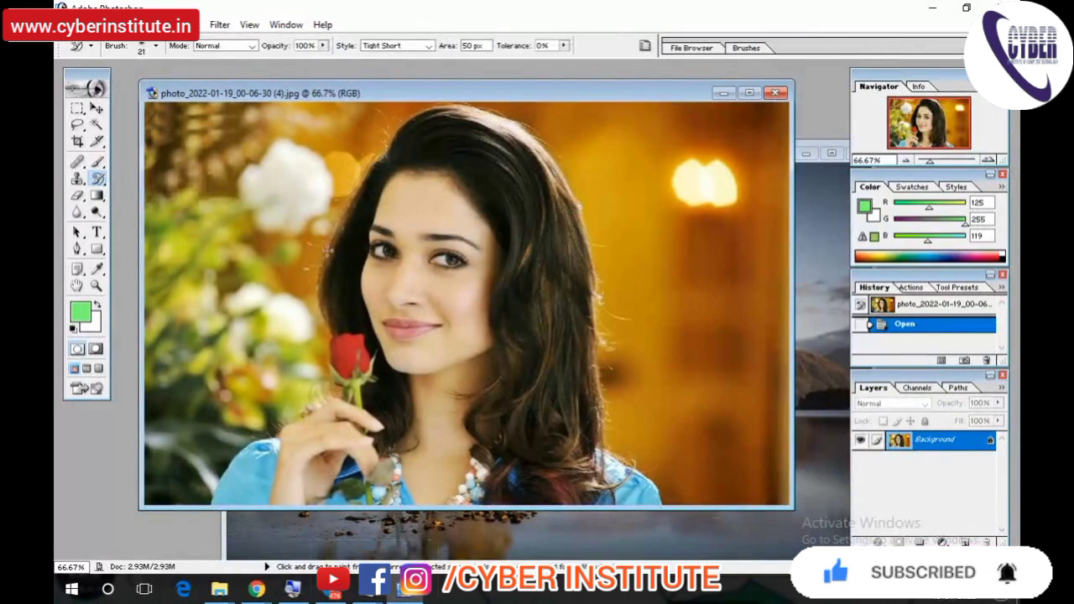
Step: Paint over the woman's face with the 21 px Art History Brush in Tight Short style, then undo all the strokes
{"action": "mouse_move", "coordinate": [332, 277]}
{"action": "left_mouse_down"}
{"action": "mouse_move", "coordinate": [442, 370]}
{"action": "mouse_move", "coordinate": [461, 256]}
{"action": "mouse_move", "coordinate": [387, 252]}
{"action": "mouse_move", "coordinate": [382, 317]}
{"action": "mouse_move", "coordinate": [402, 344]}
{"action": "left_mouse_up"}
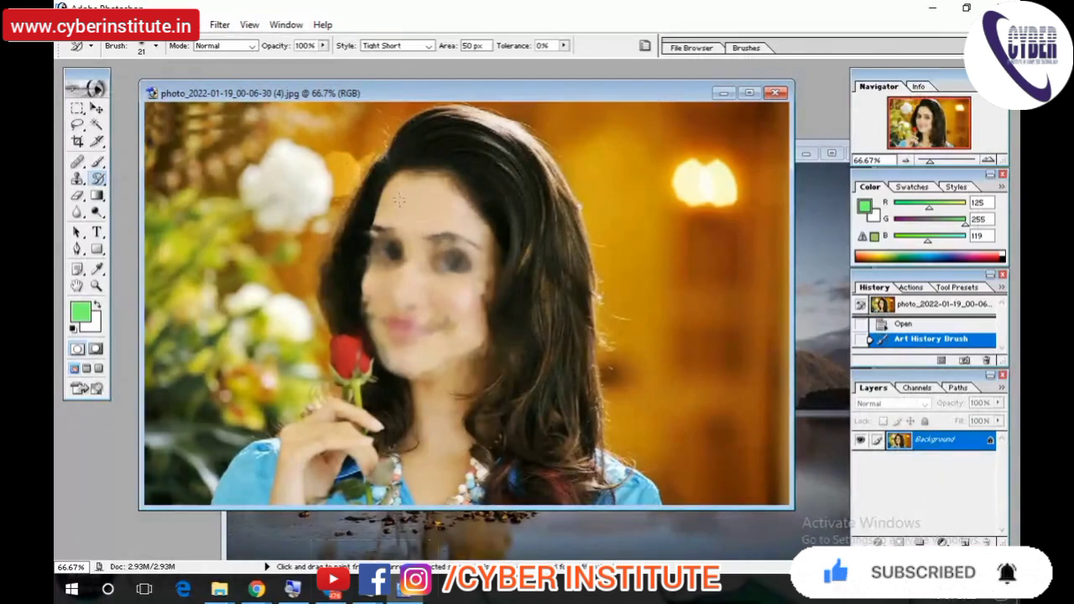
{"action": "mouse_move", "coordinate": [398, 219]}
{"action": "left_mouse_down"}
{"action": "mouse_move", "coordinate": [384, 243]}
{"action": "mouse_move", "coordinate": [463, 241]}
{"action": "mouse_move", "coordinate": [441, 256]}
{"action": "left_mouse_up"}
{"action": "left_click_drag", "start_coordinate": [395, 289], "coordinate": [411, 327]}
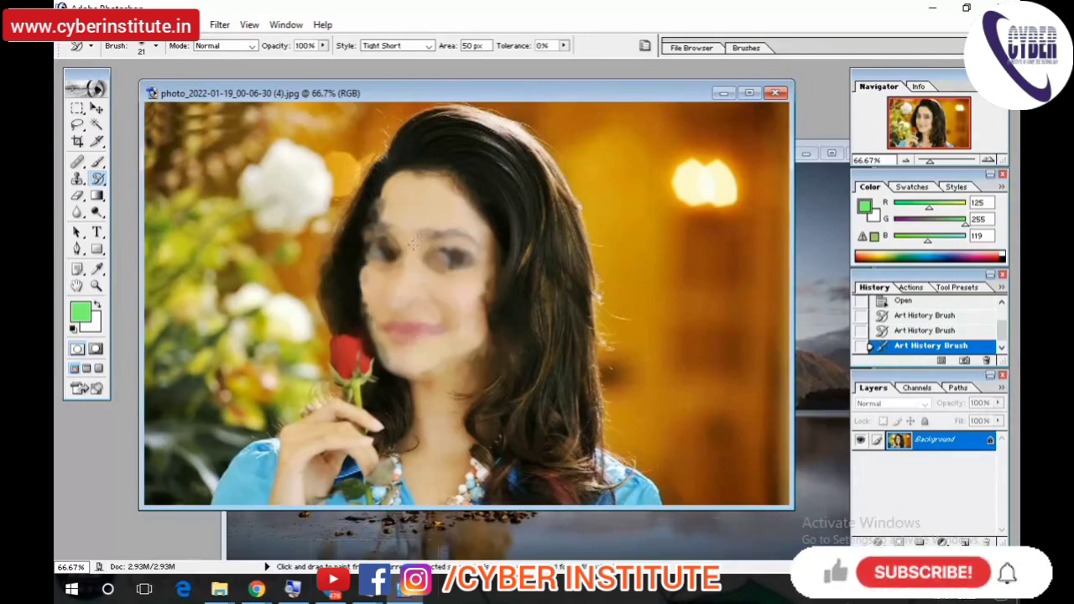
{"action": "left_click_drag", "start_coordinate": [415, 243], "coordinate": [445, 252]}
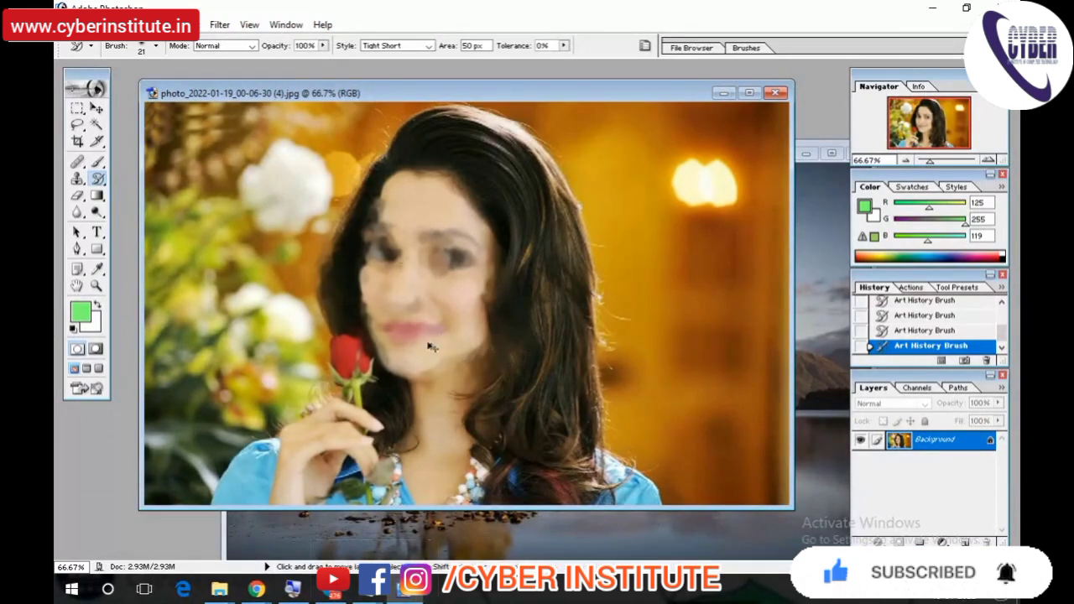
{"action": "key", "text": "ctrl+alt+z"}
{"action": "key", "text": "ctrl+alt+z"}
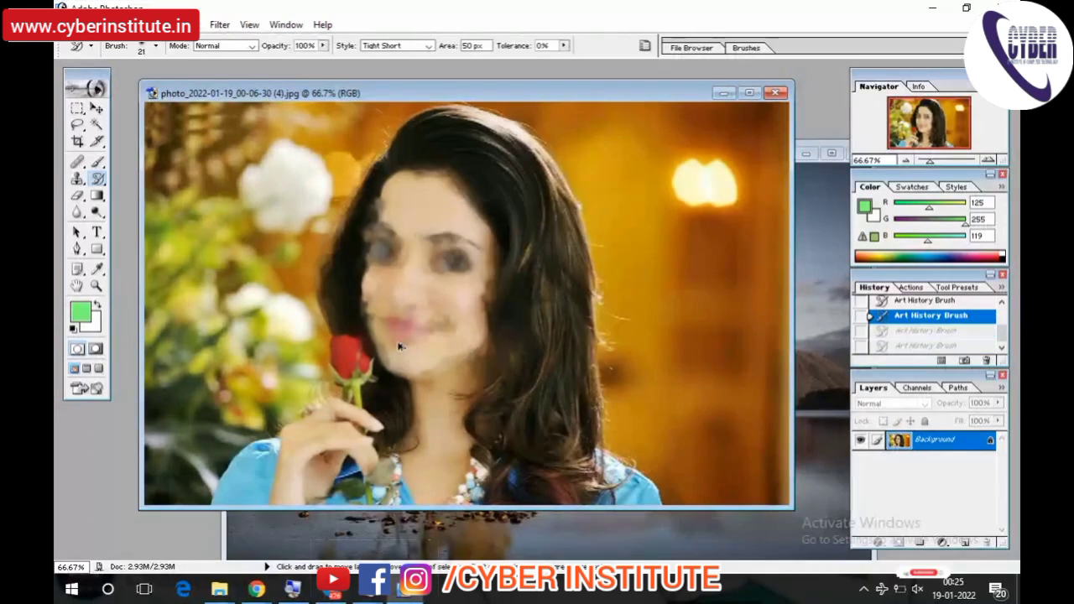
{"action": "key", "text": "ctrl+alt+z"}
{"action": "key", "text": "ctrl+alt+z"}
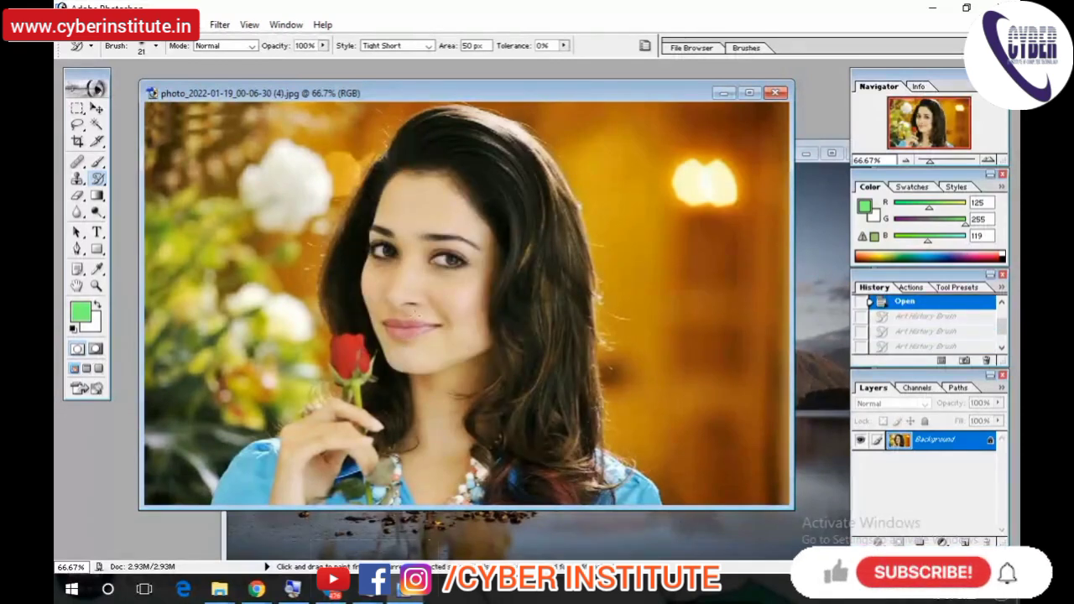
Step: Smear both of the woman's eyes with the Art History Brush, then undo the two strokes
{"action": "left_click_drag", "start_coordinate": [440, 259], "coordinate": [460, 267]}
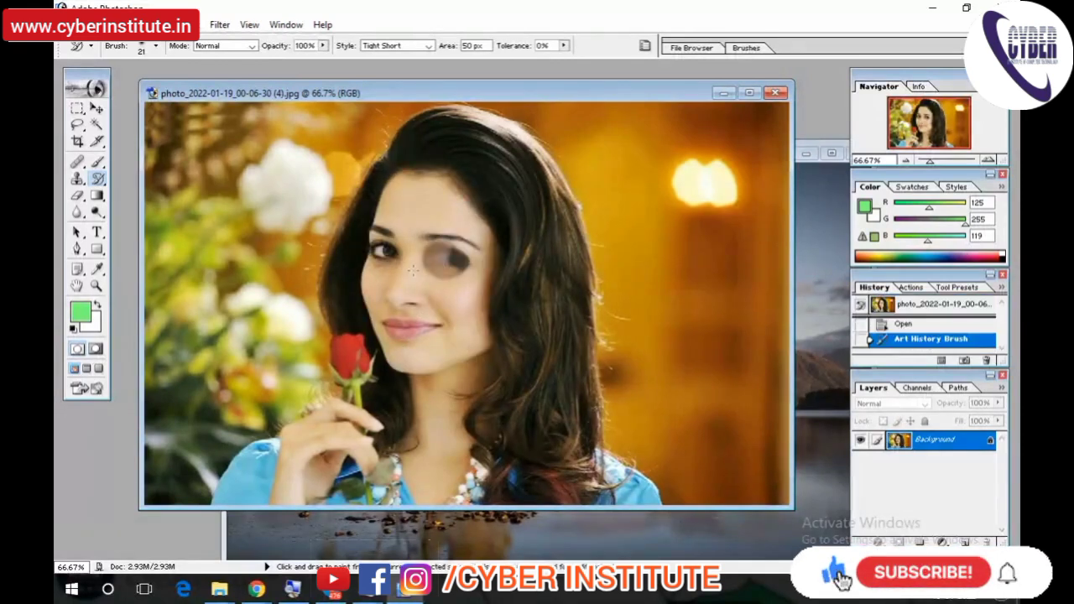
{"action": "left_click_drag", "start_coordinate": [385, 260], "coordinate": [394, 252]}
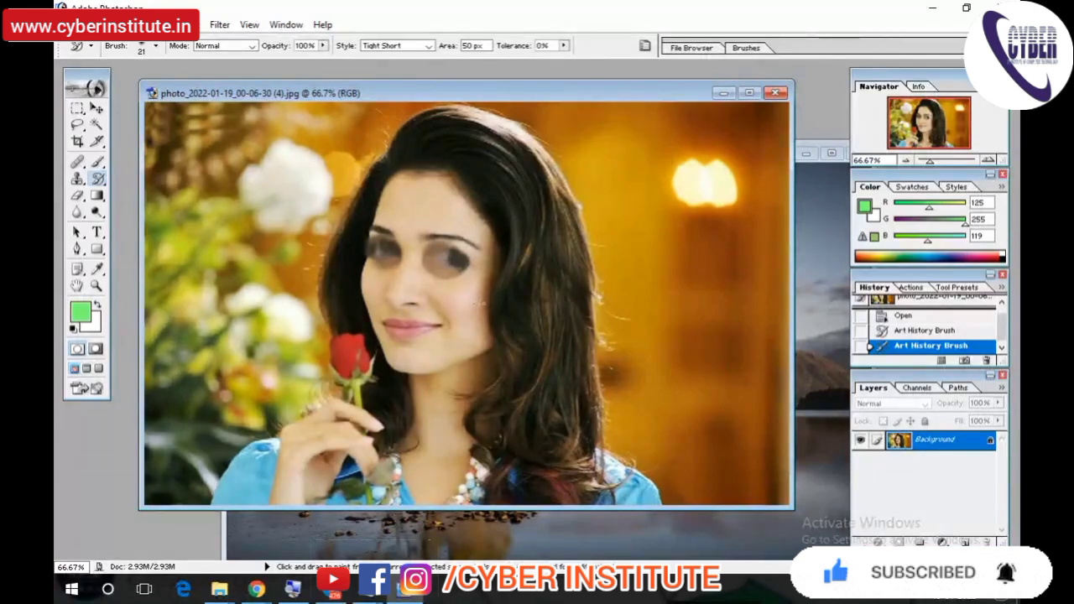
{"action": "key", "text": "ctrl+z"}
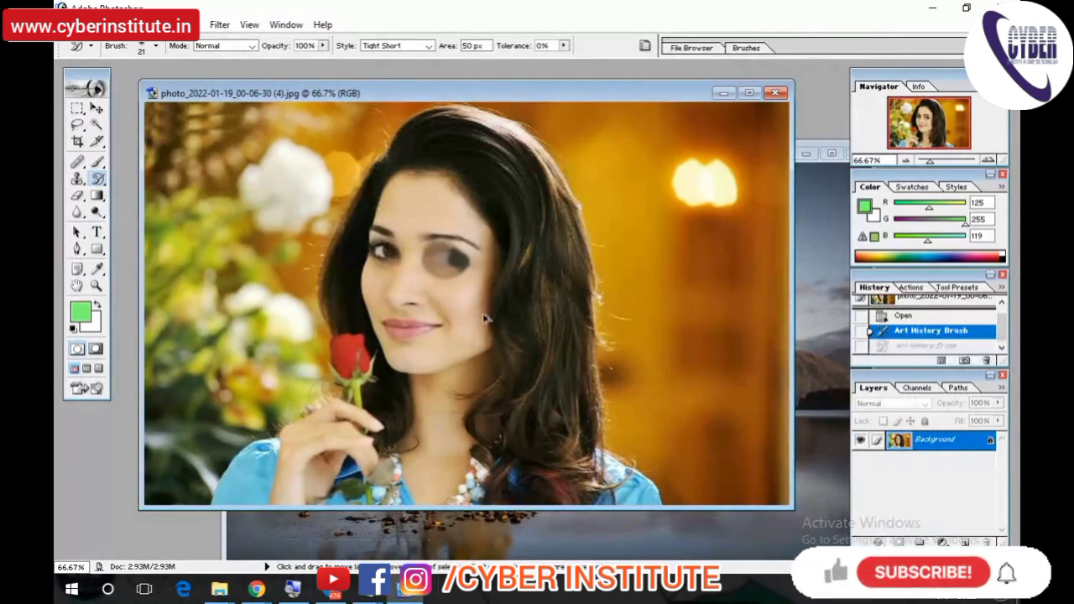
{"action": "key", "text": "ctrl+alt+z"}
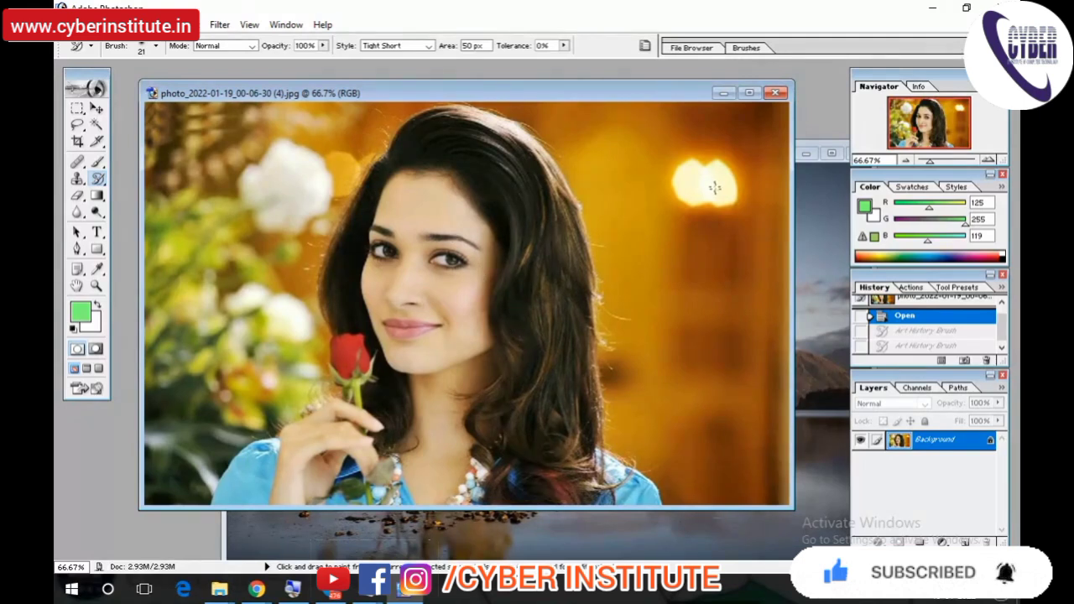
Step: Paint over the glowing light, the flowery background, the red rose and the lips with the Art History Brush, then undo every stroke
{"action": "left_click", "coordinate": [709, 183]}
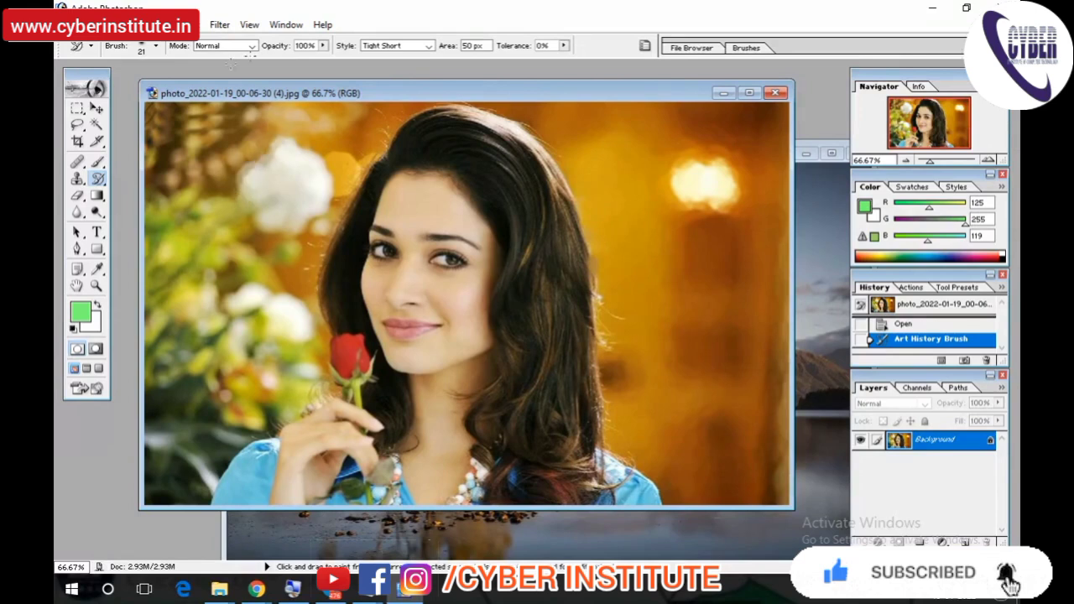
{"action": "mouse_move", "coordinate": [171, 233]}
{"action": "left_mouse_down"}
{"action": "mouse_move", "coordinate": [235, 117]}
{"action": "mouse_move", "coordinate": [239, 277]}
{"action": "mouse_move", "coordinate": [155, 432]}
{"action": "mouse_move", "coordinate": [190, 466]}
{"action": "mouse_move", "coordinate": [332, 329]}
{"action": "mouse_move", "coordinate": [295, 271]}
{"action": "mouse_move", "coordinate": [352, 209]}
{"action": "left_mouse_up"}
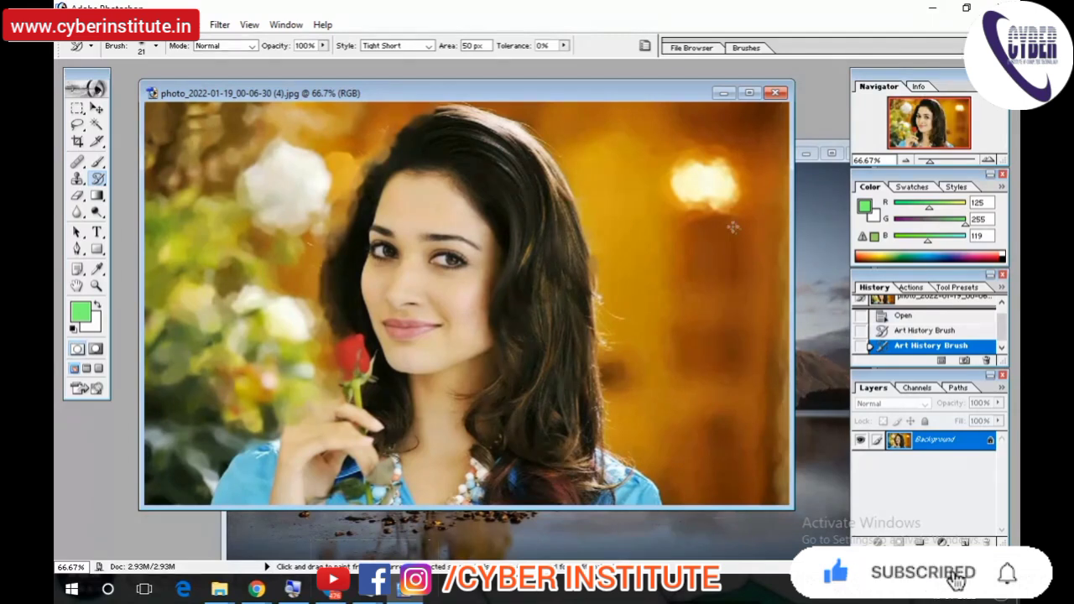
{"action": "mouse_move", "coordinate": [713, 172]}
{"action": "left_mouse_down"}
{"action": "mouse_move", "coordinate": [708, 210]}
{"action": "mouse_move", "coordinate": [697, 175]}
{"action": "mouse_move", "coordinate": [706, 164]}
{"action": "mouse_move", "coordinate": [718, 206]}
{"action": "left_mouse_up"}
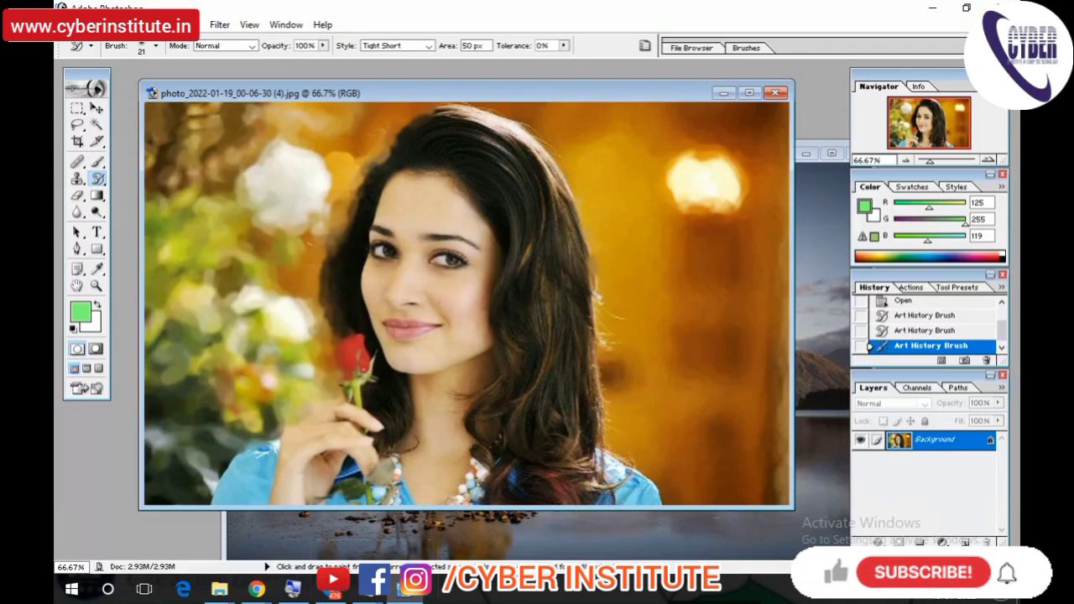
{"action": "left_click_drag", "start_coordinate": [356, 348], "coordinate": [366, 352]}
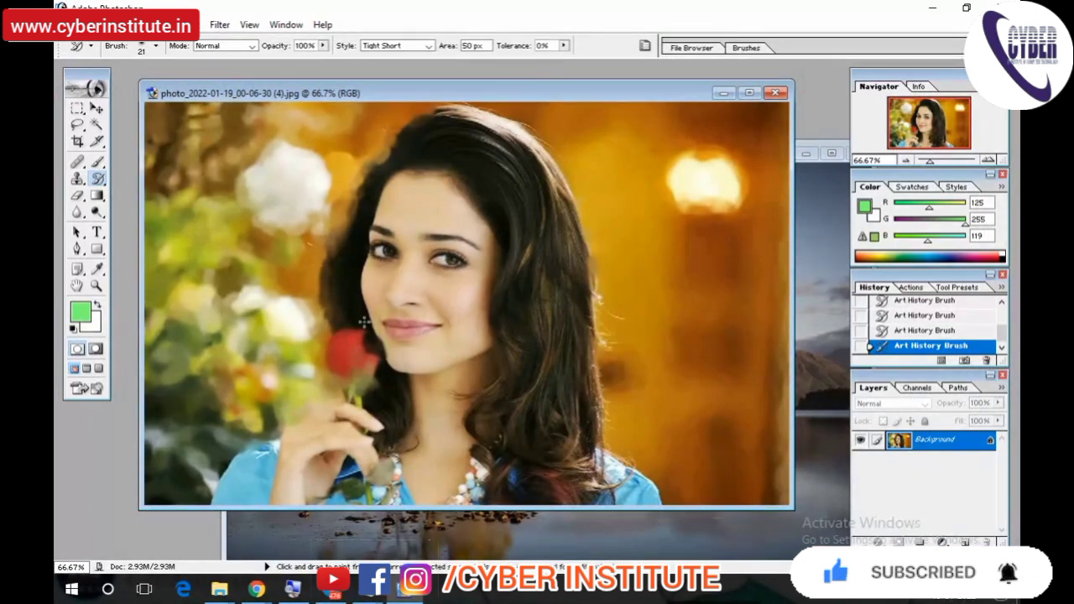
{"action": "left_click_drag", "start_coordinate": [363, 321], "coordinate": [432, 325]}
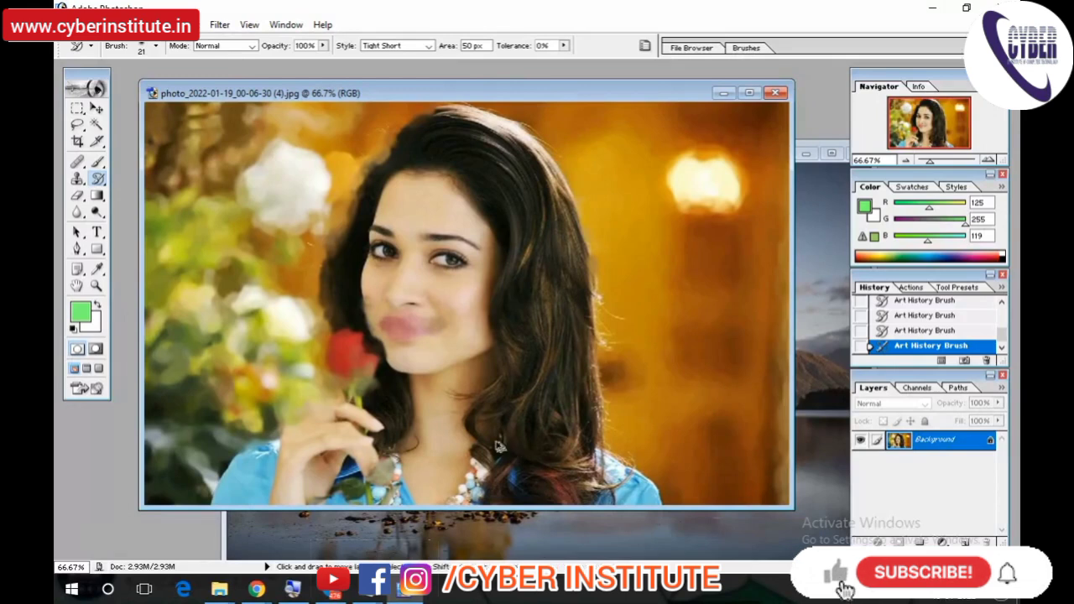
{"action": "key", "text": "ctrl+alt+z"}
{"action": "key", "text": "ctrl+alt+z"}
{"action": "key", "text": "ctrl+alt+z"}
{"action": "key", "text": "ctrl+alt+z"}
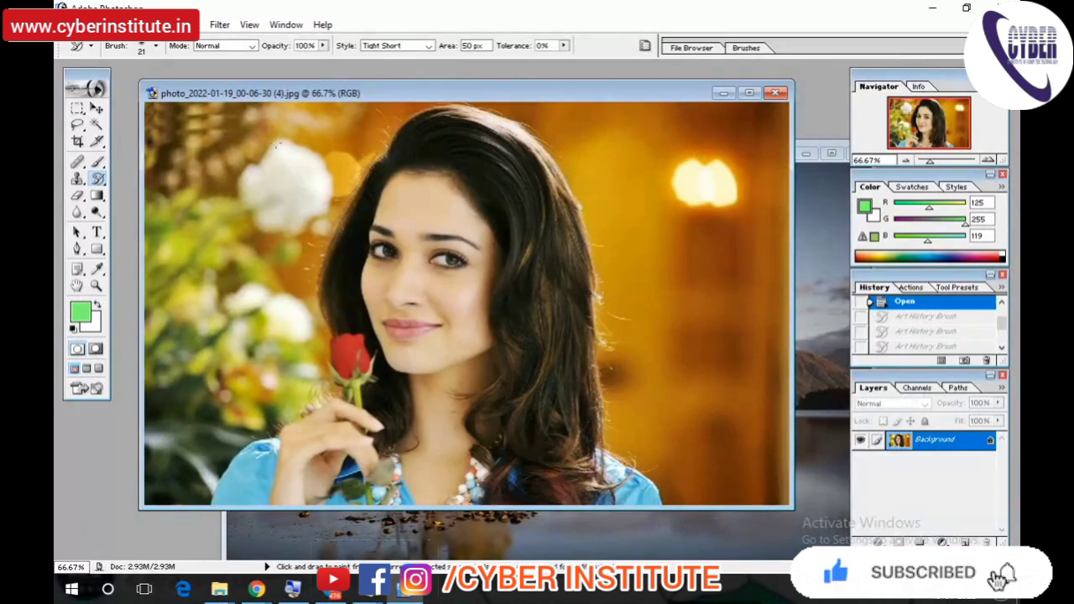
Step: Switch to the regular Eraser tool
{"action": "left_click", "coordinate": [74, 198]}
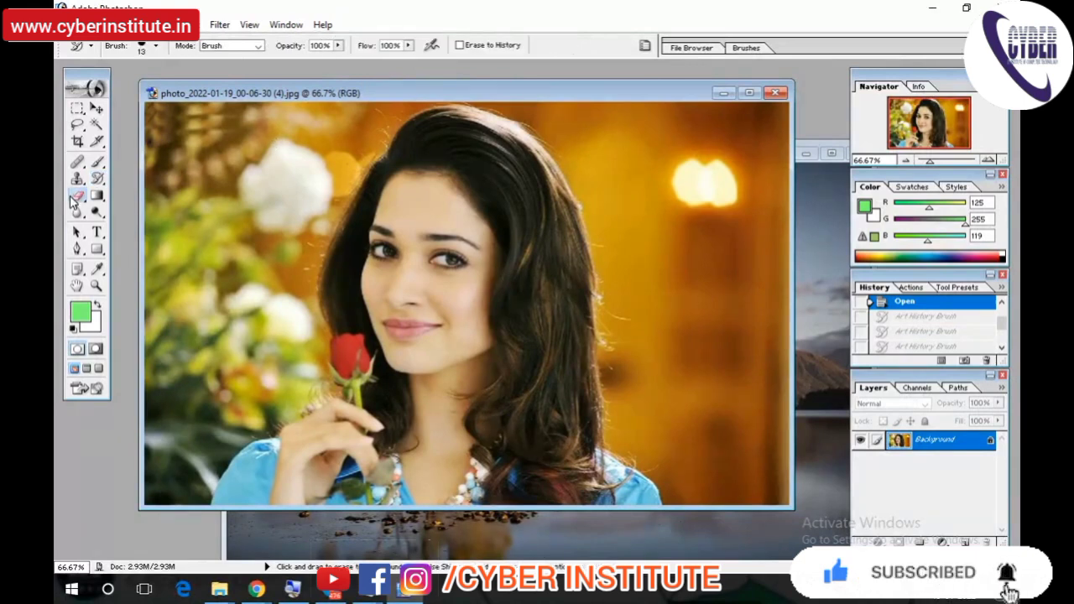
{"action": "right_click", "coordinate": [75, 198]}
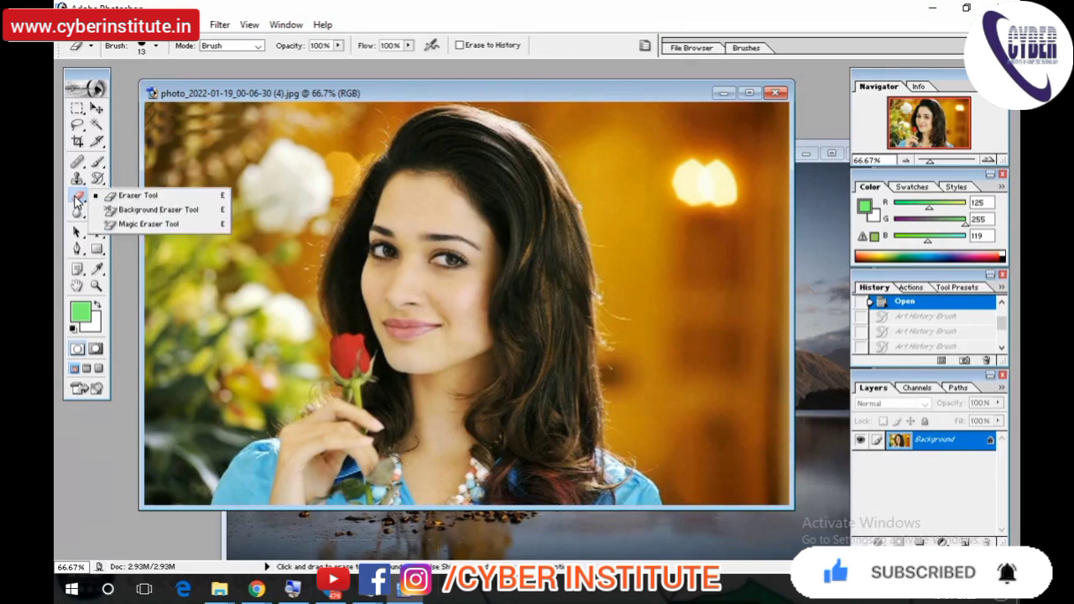
{"action": "left_click", "coordinate": [135, 195]}
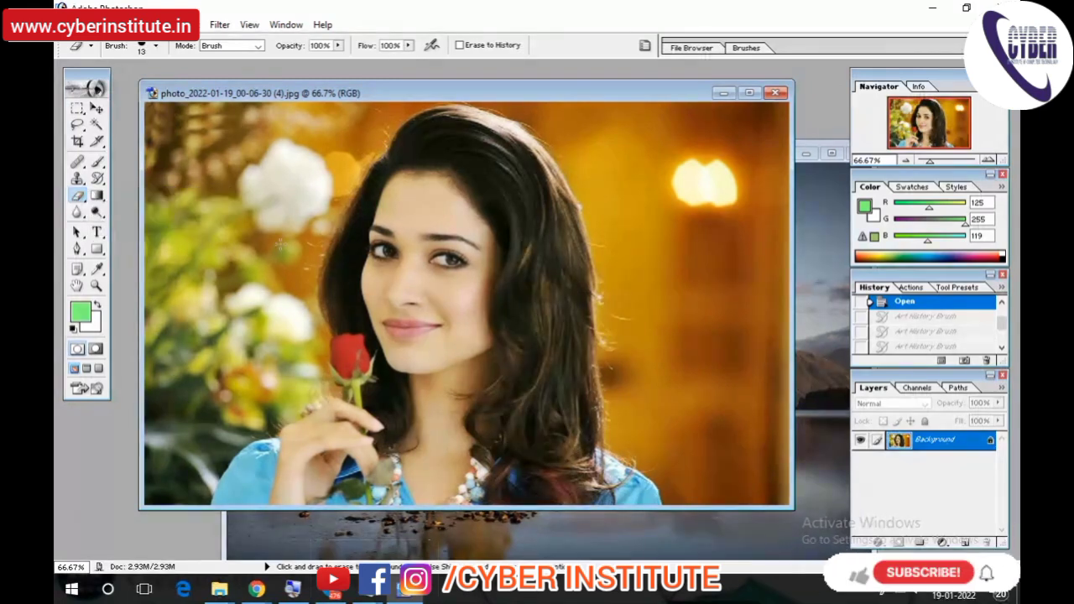
Step: Erase a freehand line of loops across the flowers, face and hair with the 13 px Eraser, then undo it
{"action": "mouse_move", "coordinate": [245, 210]}
{"action": "left_mouse_down"}
{"action": "mouse_move", "coordinate": [273, 254]}
{"action": "mouse_move", "coordinate": [284, 177]}
{"action": "mouse_move", "coordinate": [214, 220]}
{"action": "left_mouse_up"}
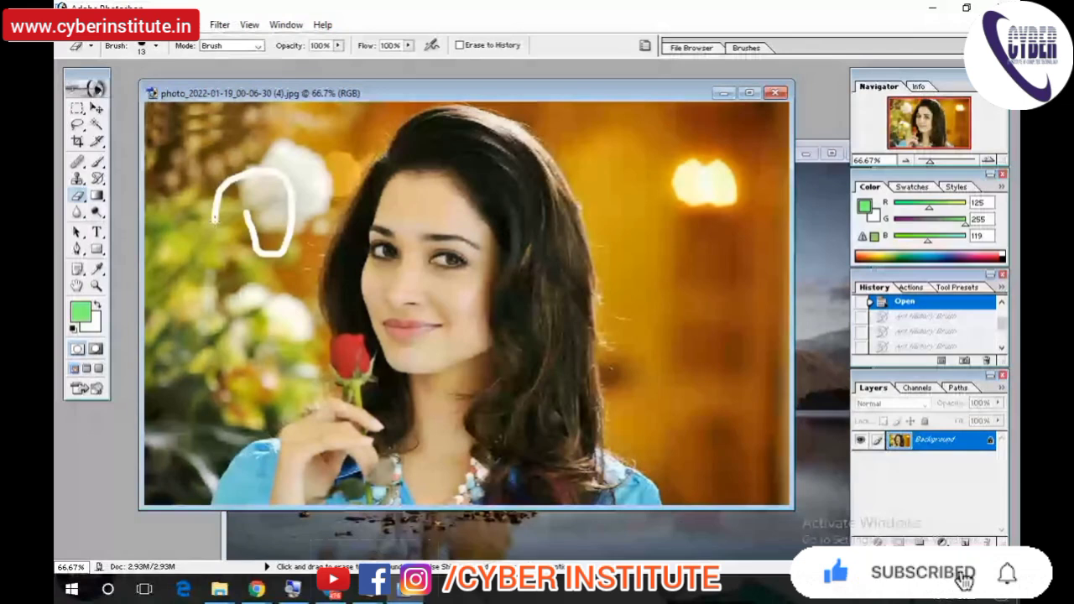
{"action": "mouse_move", "coordinate": [214, 221]}
{"action": "left_mouse_down"}
{"action": "mouse_move", "coordinate": [687, 490]}
{"action": "mouse_move", "coordinate": [599, 322]}
{"action": "mouse_move", "coordinate": [271, 224]}
{"action": "left_mouse_up"}
{"action": "left_click_drag", "start_coordinate": [368, 234], "coordinate": [504, 366]}
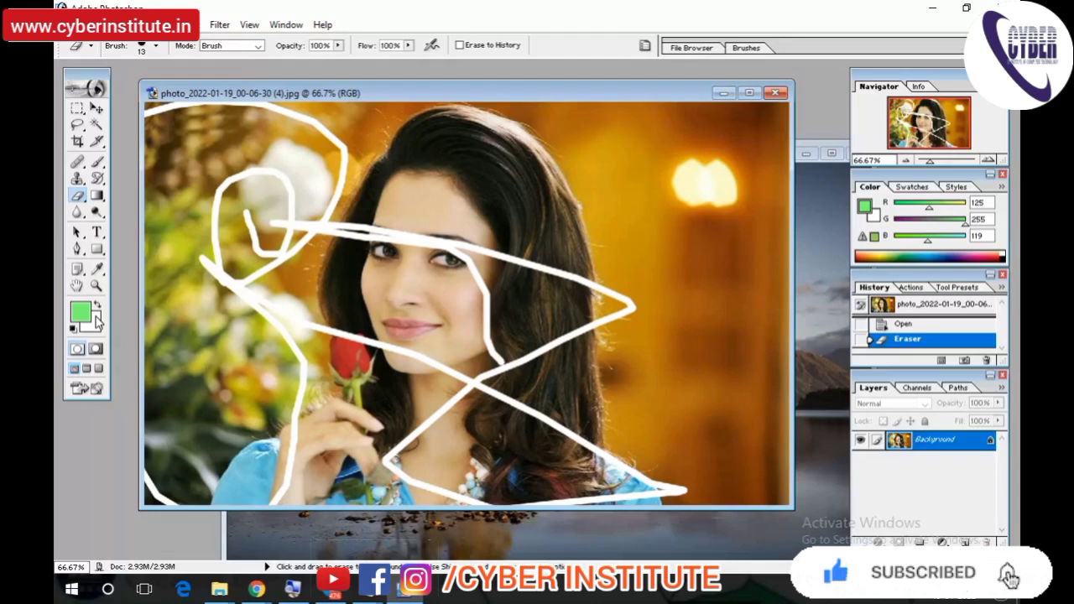
{"action": "key", "text": "ctrl+z"}
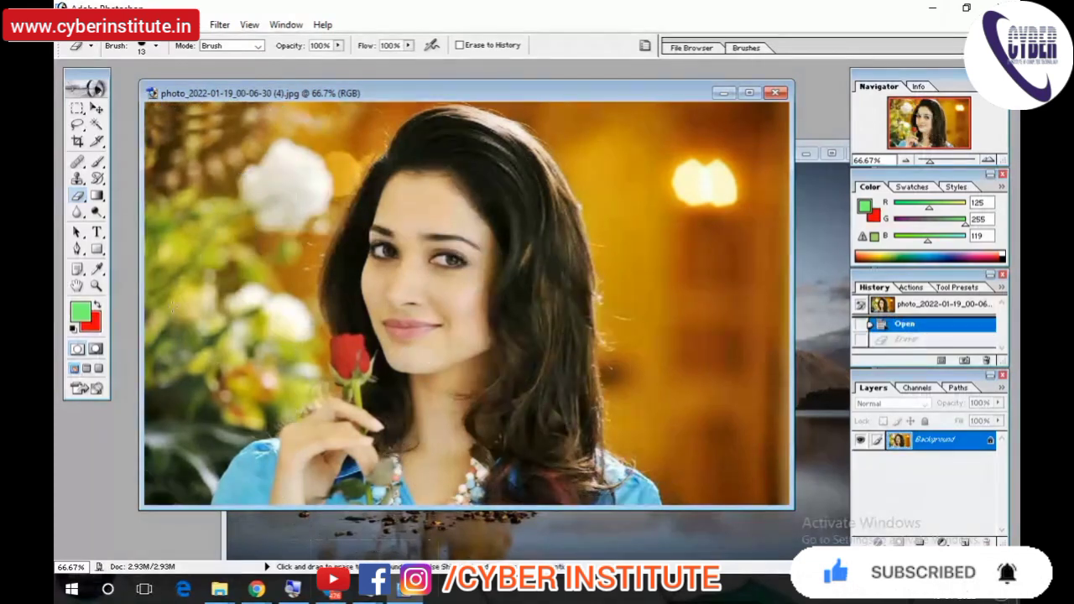
Step: Set the Eraser brush to 127 px and erase the flowery background beside the woman's face to the red background colour
{"action": "left_click", "coordinate": [154, 46]}
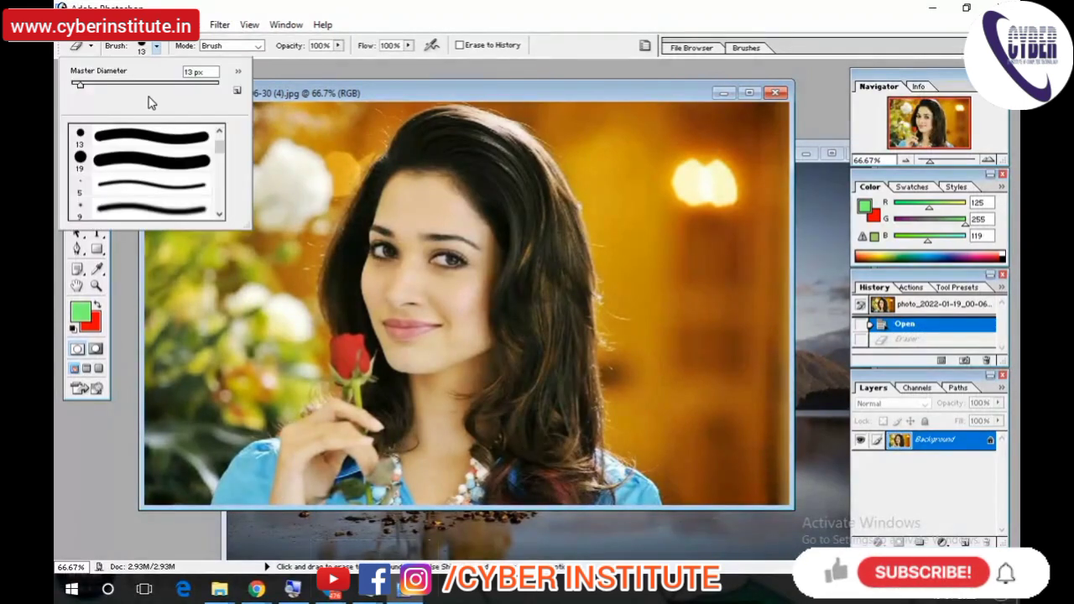
{"action": "left_click", "coordinate": [162, 82]}
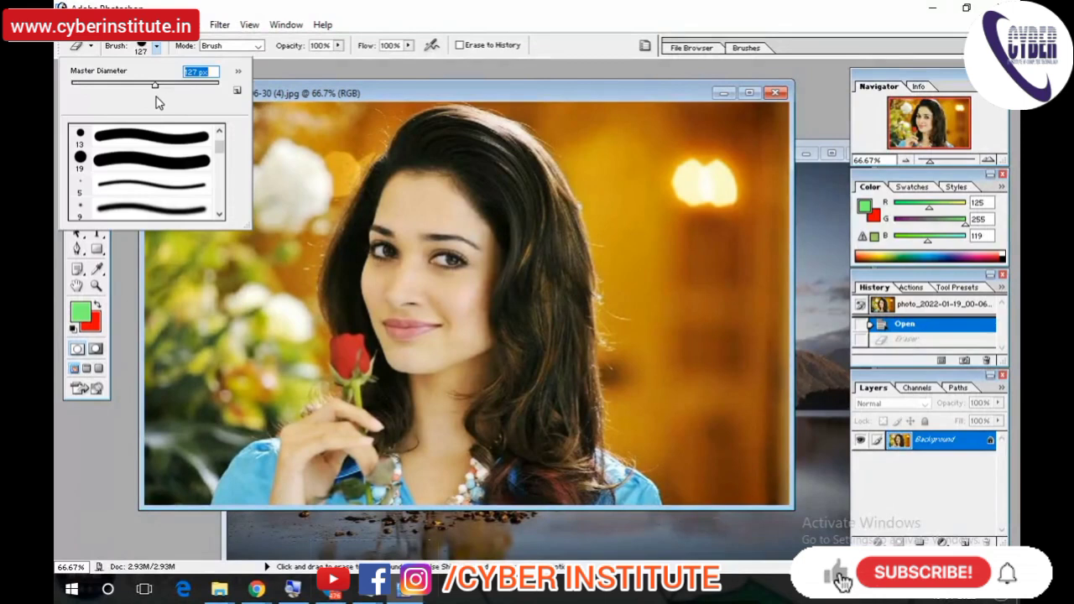
{"action": "mouse_move", "coordinate": [332, 218]}
{"action": "left_mouse_down"}
{"action": "mouse_move", "coordinate": [264, 192]}
{"action": "mouse_move", "coordinate": [214, 142]}
{"action": "mouse_move", "coordinate": [172, 264]}
{"action": "left_mouse_up"}
{"action": "left_click_drag", "start_coordinate": [160, 335], "coordinate": [147, 557]}
{"action": "mouse_move", "coordinate": [211, 491]}
{"action": "left_mouse_down"}
{"action": "mouse_move", "coordinate": [252, 212]}
{"action": "mouse_move", "coordinate": [272, 195]}
{"action": "left_mouse_up"}
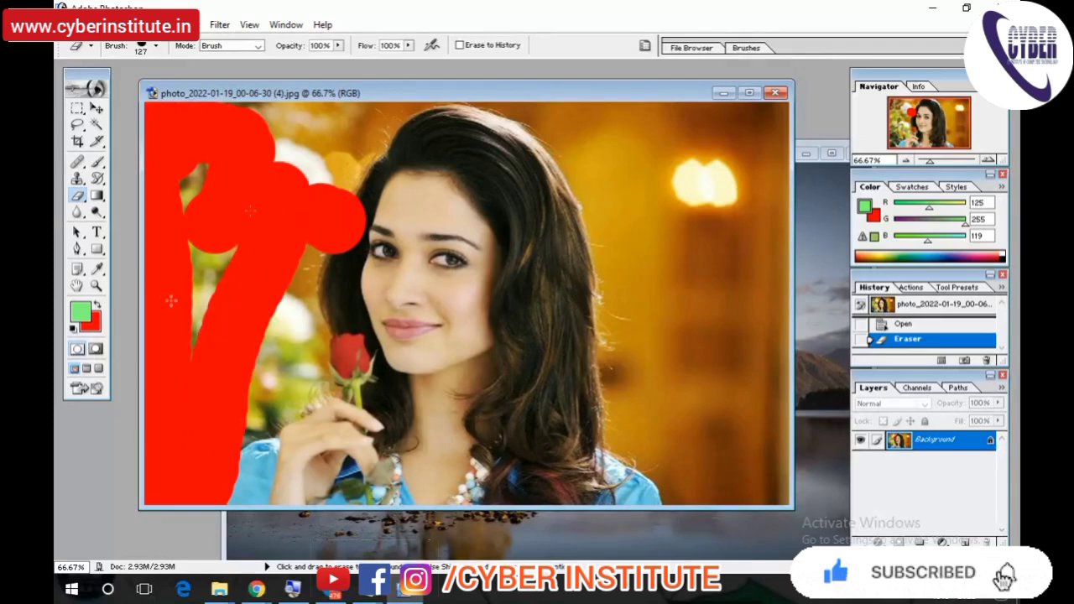
{"action": "mouse_move", "coordinate": [171, 301]}
{"action": "left_mouse_down"}
{"action": "mouse_move", "coordinate": [214, 178]}
{"action": "mouse_move", "coordinate": [376, 120]}
{"action": "left_mouse_up"}
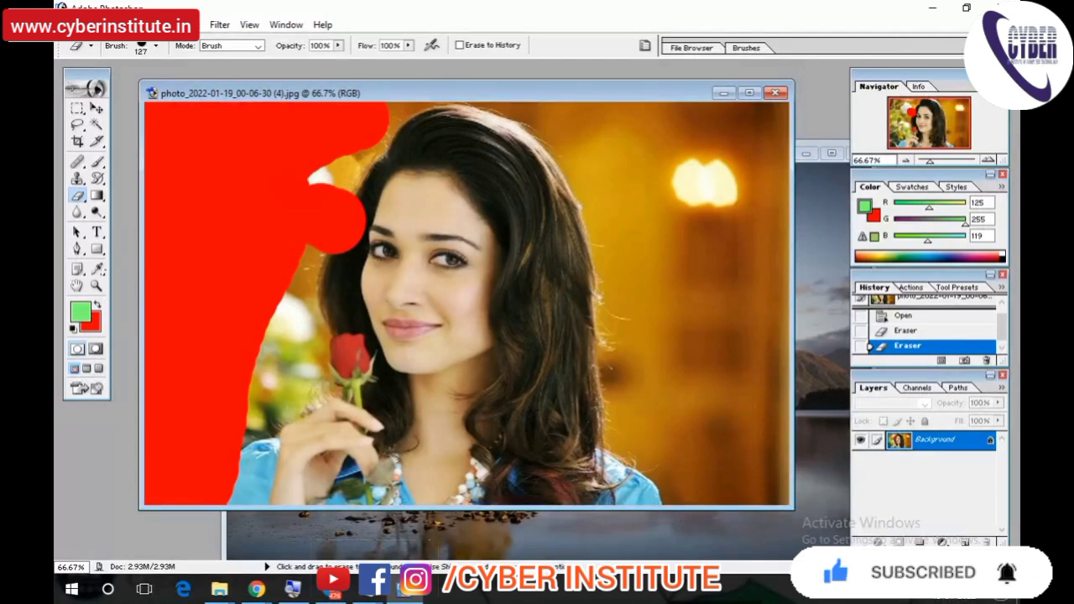
Step: Swap the foreground and background colours, erase over the red area with green, then undo all the Eraser strokes
{"action": "left_click", "coordinate": [97, 306]}
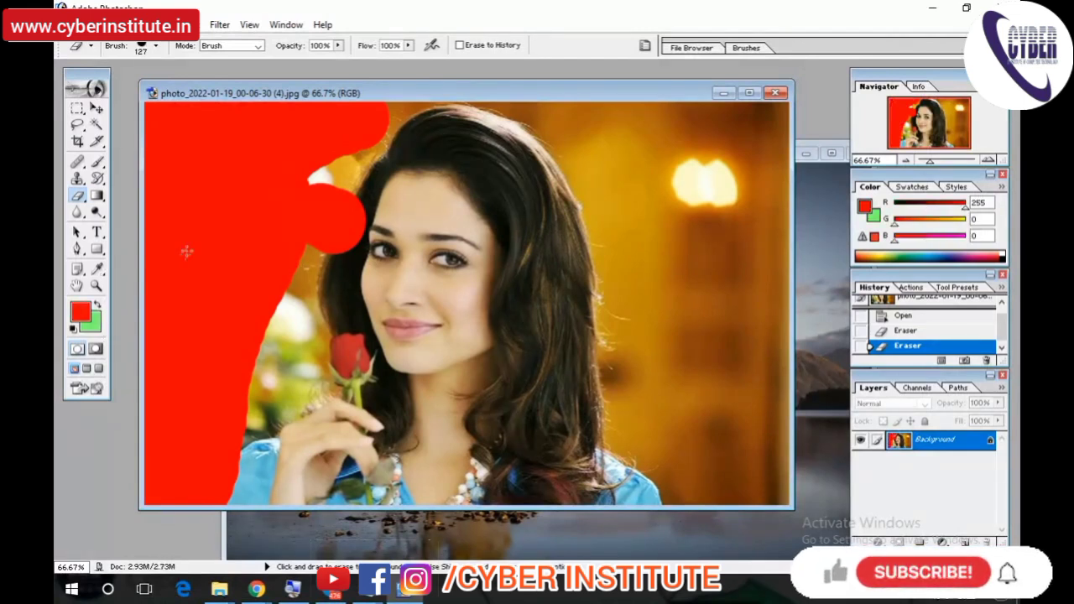
{"action": "mouse_move", "coordinate": [171, 372]}
{"action": "left_mouse_down"}
{"action": "mouse_move", "coordinate": [252, 146]}
{"action": "mouse_move", "coordinate": [164, 328]}
{"action": "left_mouse_up"}
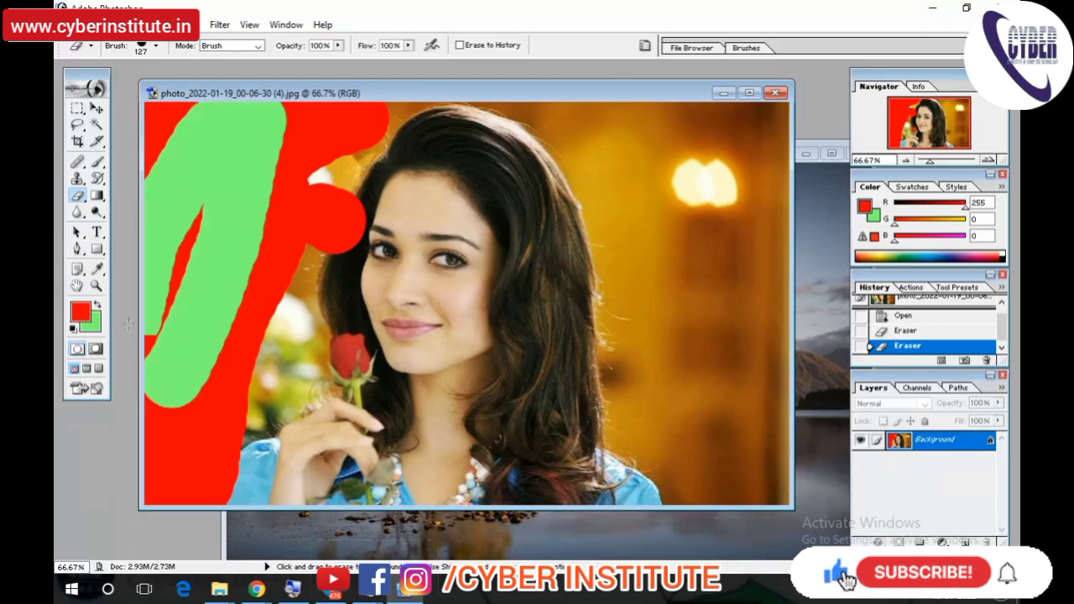
{"action": "mouse_move", "coordinate": [127, 379]}
{"action": "left_mouse_down"}
{"action": "mouse_move", "coordinate": [159, 71]}
{"action": "mouse_move", "coordinate": [307, 166]}
{"action": "mouse_move", "coordinate": [327, 106]}
{"action": "mouse_move", "coordinate": [340, 124]}
{"action": "mouse_move", "coordinate": [390, 122]}
{"action": "mouse_move", "coordinate": [294, 156]}
{"action": "mouse_move", "coordinate": [147, 459]}
{"action": "mouse_move", "coordinate": [155, 529]}
{"action": "mouse_move", "coordinate": [254, 291]}
{"action": "left_mouse_up"}
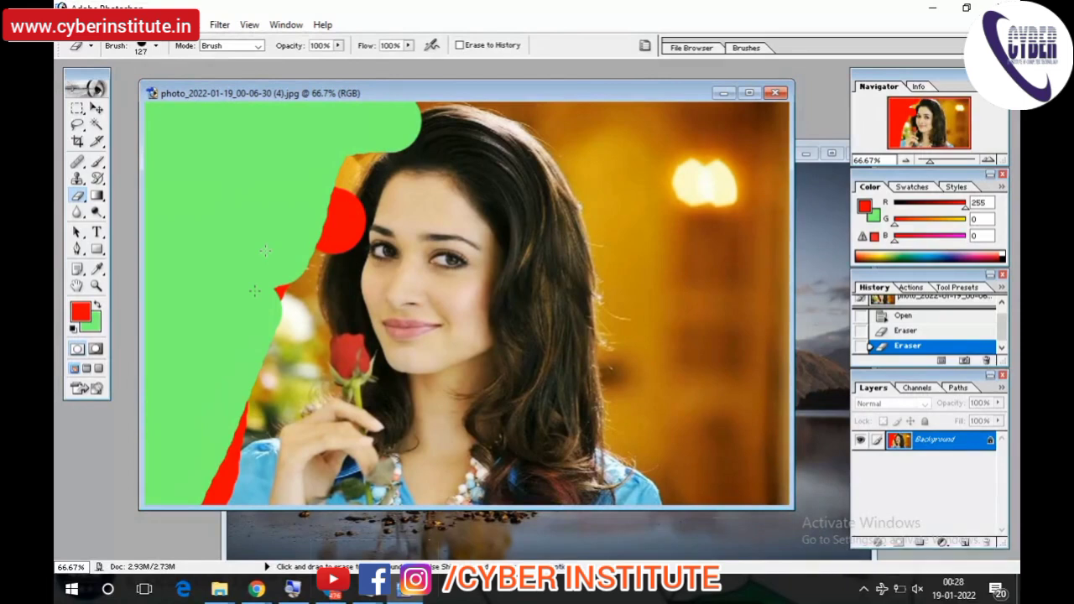
{"action": "key", "text": "ctrl+alt+z"}
{"action": "key", "text": "ctrl+alt+z"}
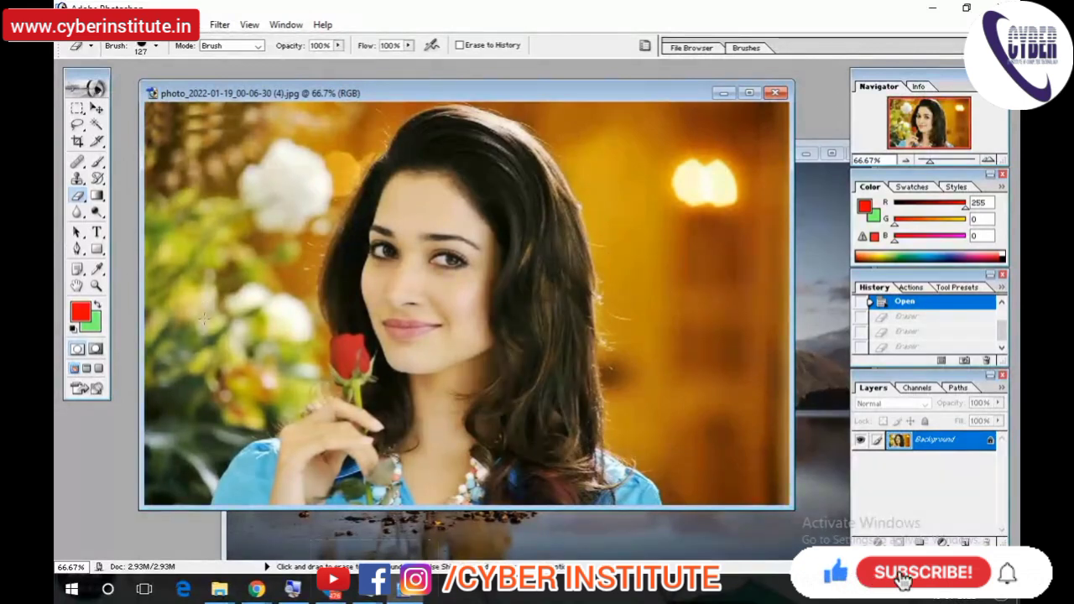
Step: Switch to the Background Eraser and erase a short 13 px stroke beside the upper white flower
{"action": "left_click", "coordinate": [83, 200]}
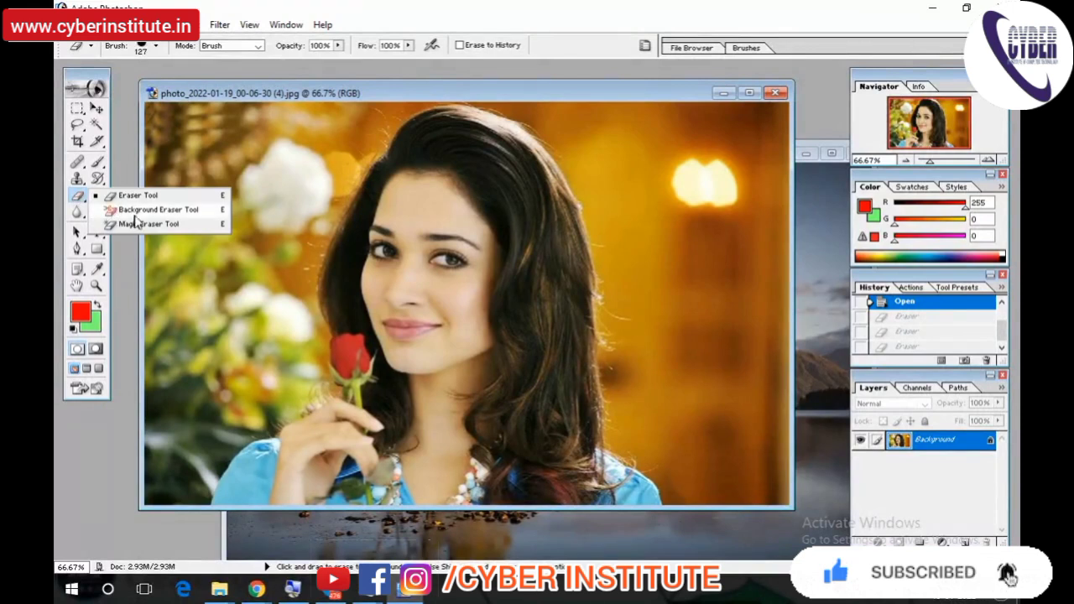
{"action": "left_click", "coordinate": [186, 211]}
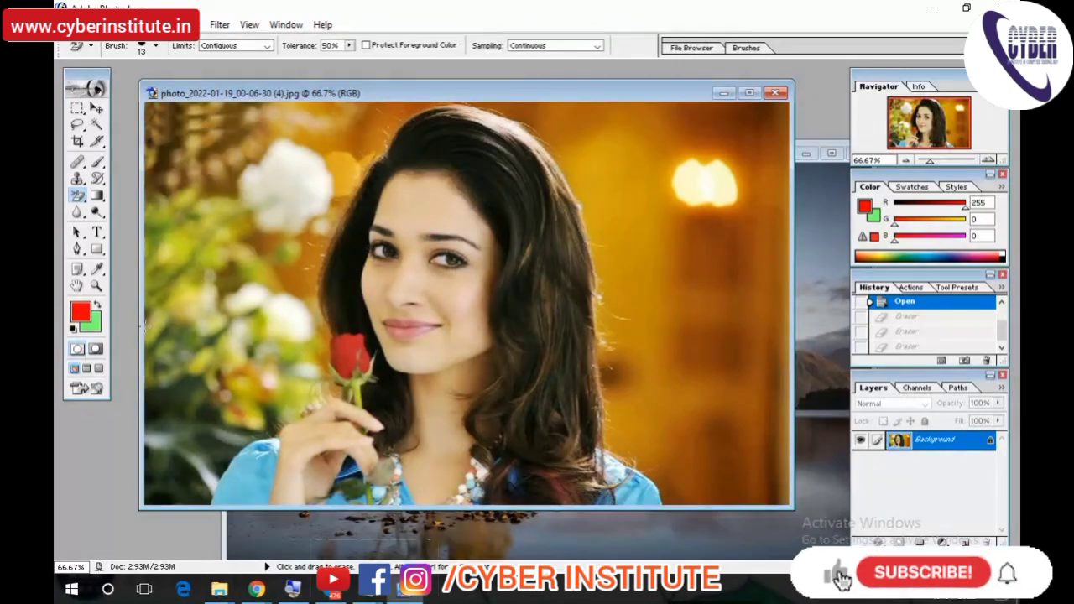
{"action": "left_click", "coordinate": [78, 124]}
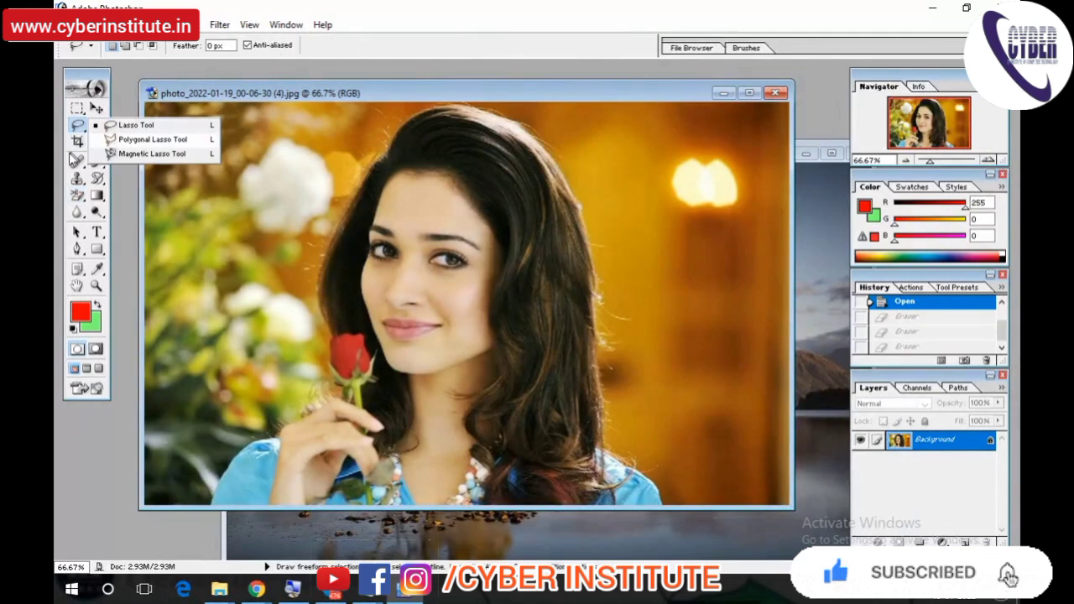
{"action": "left_click", "coordinate": [78, 196]}
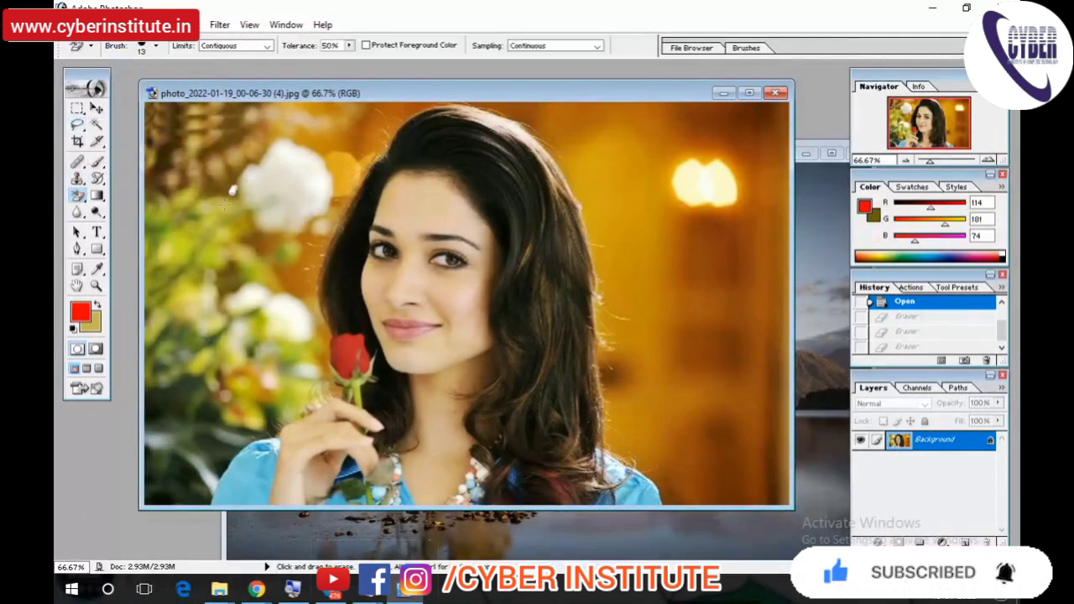
{"action": "left_click_drag", "start_coordinate": [233, 189], "coordinate": [215, 245]}
Step: Set the Background Eraser brush to 115 px with 47% hardness, erase the flowery background to transparency, then undo all the strokes
{"action": "left_click", "coordinate": [156, 47]}
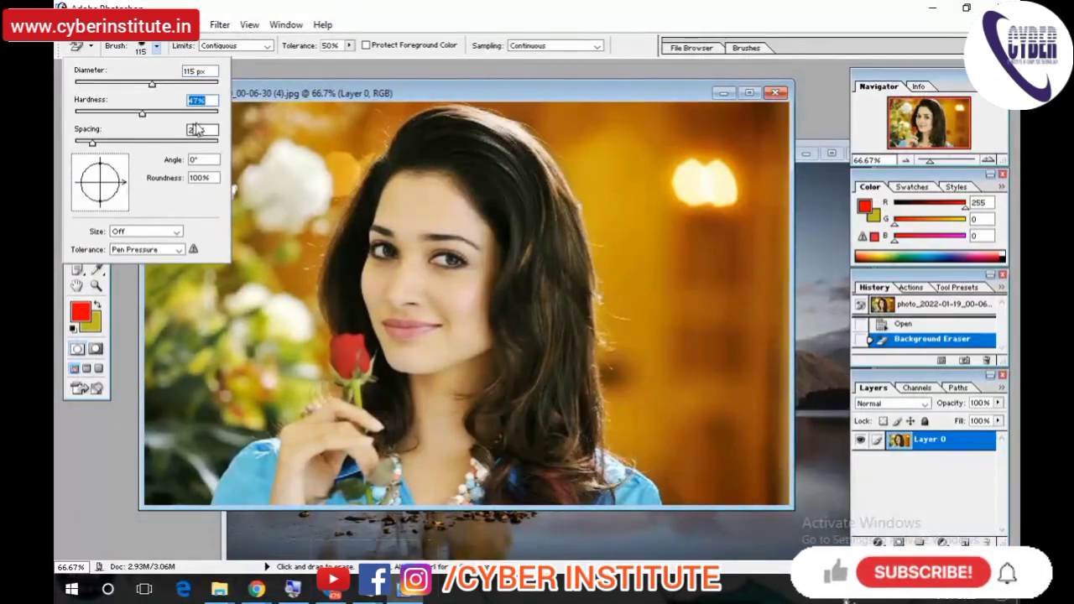
{"action": "left_click", "coordinate": [281, 176]}
{"action": "mouse_move", "coordinate": [269, 195]}
{"action": "left_mouse_down"}
{"action": "mouse_move", "coordinate": [222, 286]}
{"action": "mouse_move", "coordinate": [227, 304]}
{"action": "left_mouse_up"}
{"action": "mouse_move", "coordinate": [323, 113]}
{"action": "left_mouse_down"}
{"action": "mouse_move", "coordinate": [252, 147]}
{"action": "mouse_move", "coordinate": [160, 324]}
{"action": "left_mouse_up"}
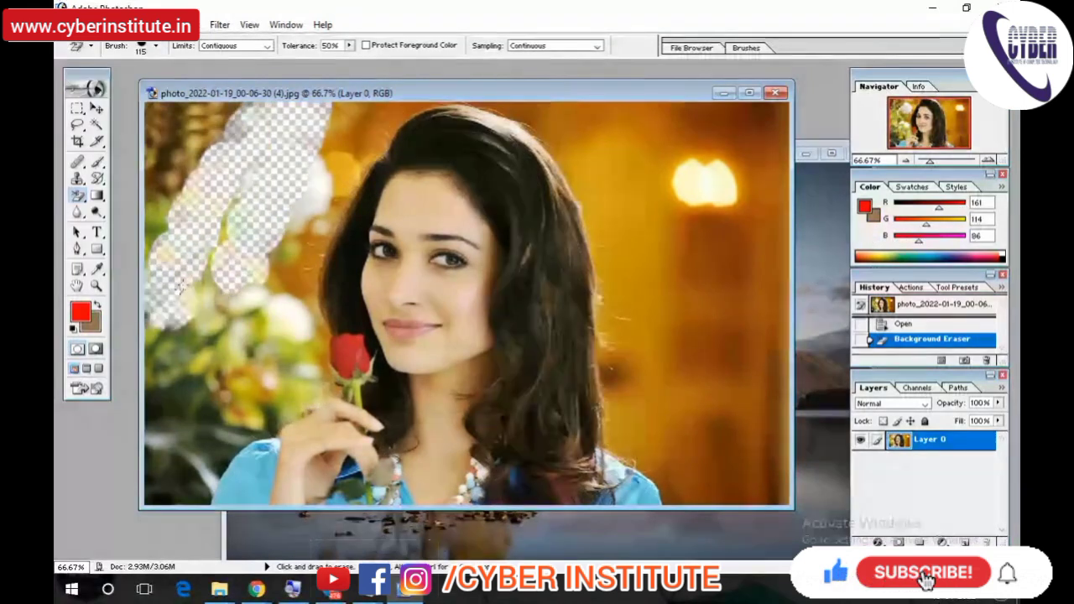
{"action": "mouse_move", "coordinate": [226, 191]}
{"action": "left_mouse_down"}
{"action": "mouse_move", "coordinate": [181, 331]}
{"action": "mouse_move", "coordinate": [224, 192]}
{"action": "mouse_move", "coordinate": [168, 167]}
{"action": "left_mouse_up"}
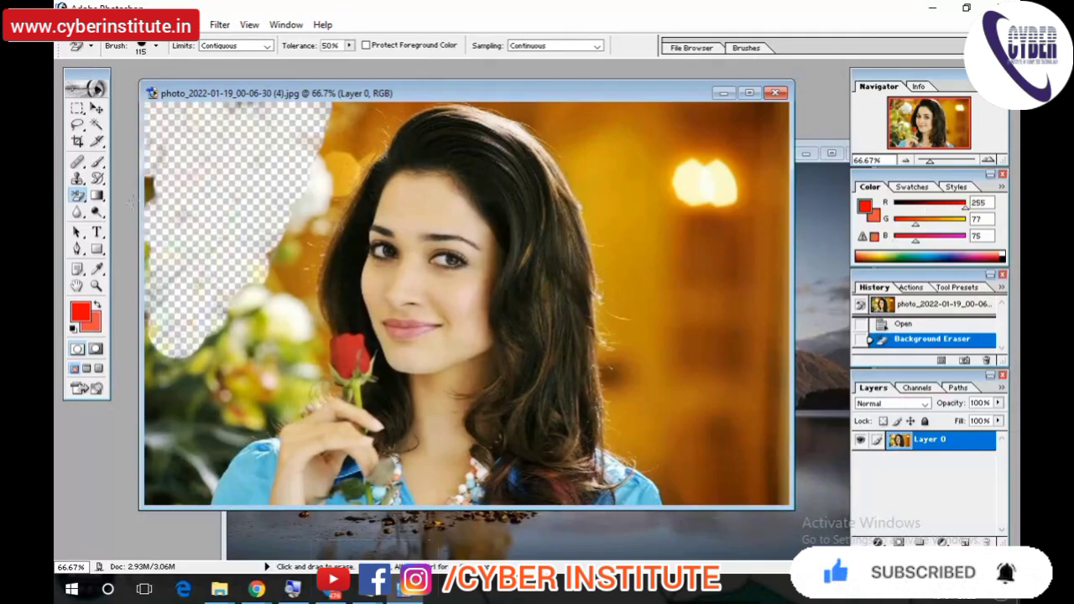
{"action": "mouse_move", "coordinate": [128, 270]}
{"action": "left_mouse_down"}
{"action": "mouse_move", "coordinate": [130, 172]}
{"action": "mouse_move", "coordinate": [130, 350]}
{"action": "left_mouse_up"}
{"action": "mouse_move", "coordinate": [155, 412]}
{"action": "left_mouse_down"}
{"action": "mouse_move", "coordinate": [202, 482]}
{"action": "mouse_move", "coordinate": [239, 369]}
{"action": "mouse_move", "coordinate": [168, 376]}
{"action": "mouse_move", "coordinate": [171, 403]}
{"action": "mouse_move", "coordinate": [150, 311]}
{"action": "mouse_move", "coordinate": [153, 378]}
{"action": "left_mouse_up"}
{"action": "mouse_move", "coordinate": [161, 492]}
{"action": "left_mouse_down"}
{"action": "mouse_move", "coordinate": [261, 392]}
{"action": "mouse_move", "coordinate": [305, 240]}
{"action": "mouse_move", "coordinate": [377, 115]}
{"action": "mouse_move", "coordinate": [367, 102]}
{"action": "mouse_move", "coordinate": [327, 132]}
{"action": "mouse_move", "coordinate": [334, 136]}
{"action": "mouse_move", "coordinate": [214, 369]}
{"action": "mouse_move", "coordinate": [256, 317]}
{"action": "mouse_move", "coordinate": [237, 382]}
{"action": "mouse_move", "coordinate": [285, 267]}
{"action": "mouse_move", "coordinate": [244, 295]}
{"action": "mouse_move", "coordinate": [361, 215]}
{"action": "left_mouse_up"}
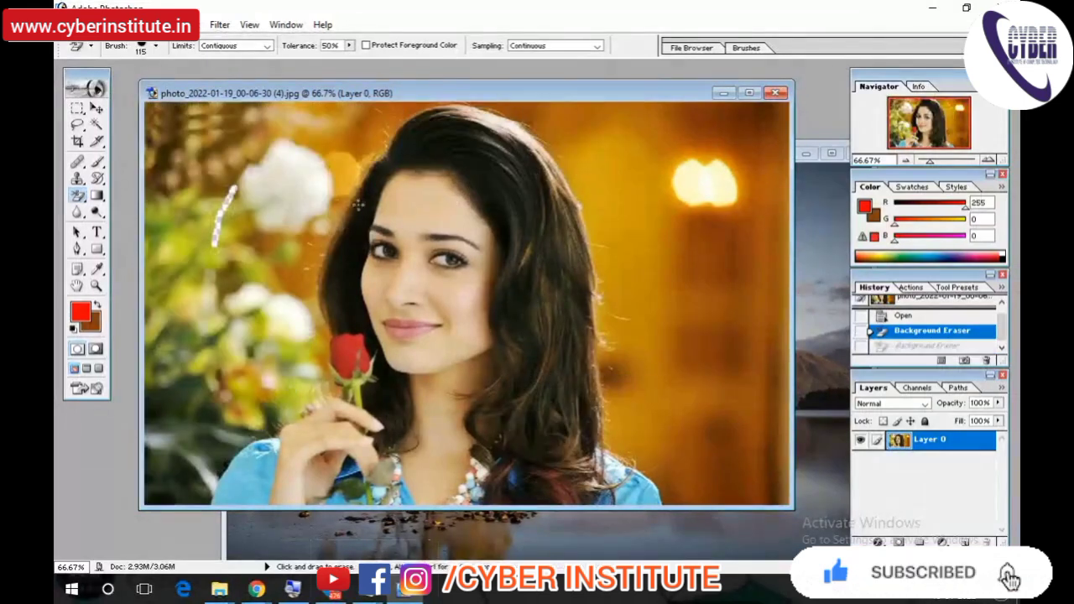
{"action": "key", "text": "ctrl+alt+z"}
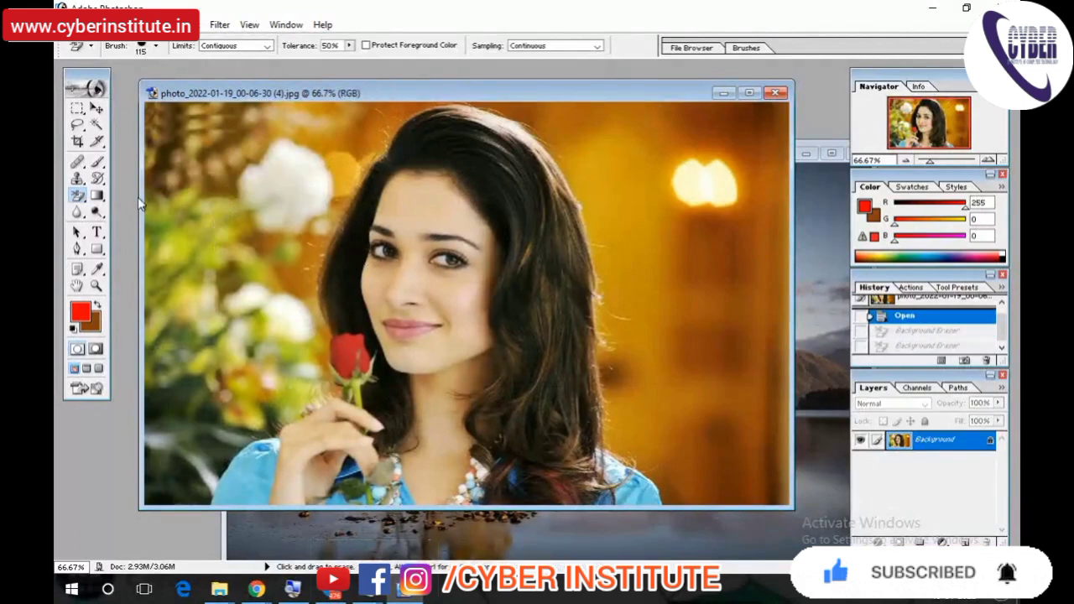
Step: Switch to the Magic Eraser and remove the upper white flower and the backdrop patches around it at tolerance 32
{"action": "right_click", "coordinate": [78, 203]}
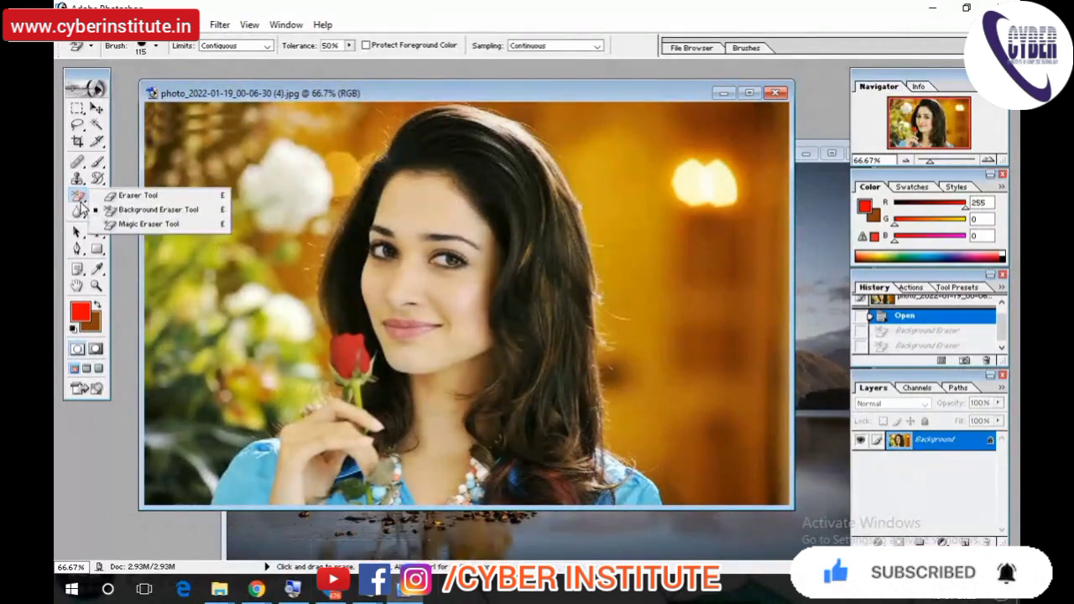
{"action": "left_click", "coordinate": [112, 225]}
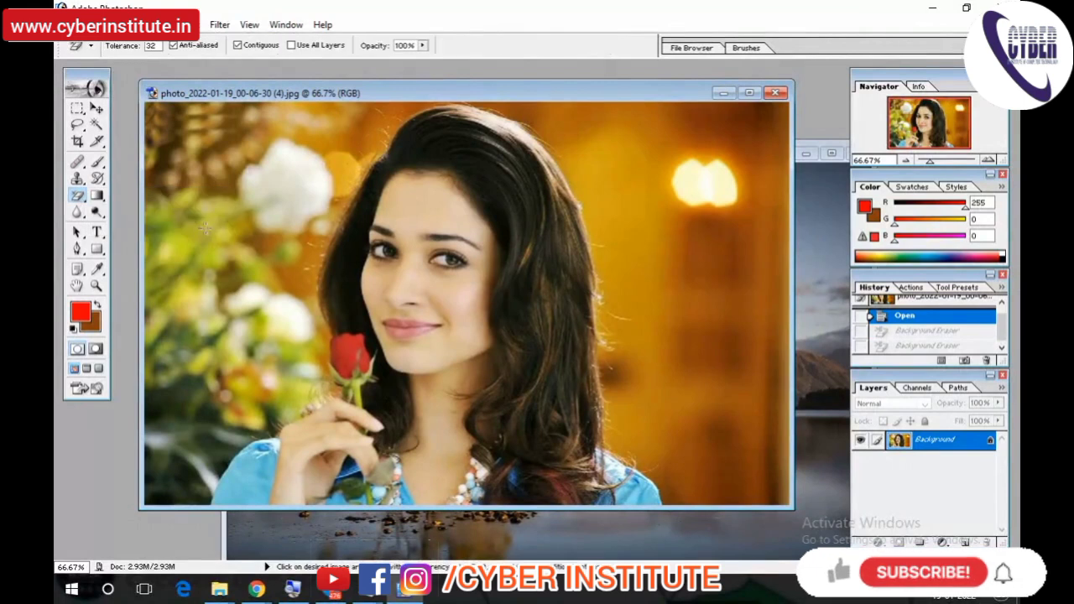
{"action": "left_click", "coordinate": [248, 176]}
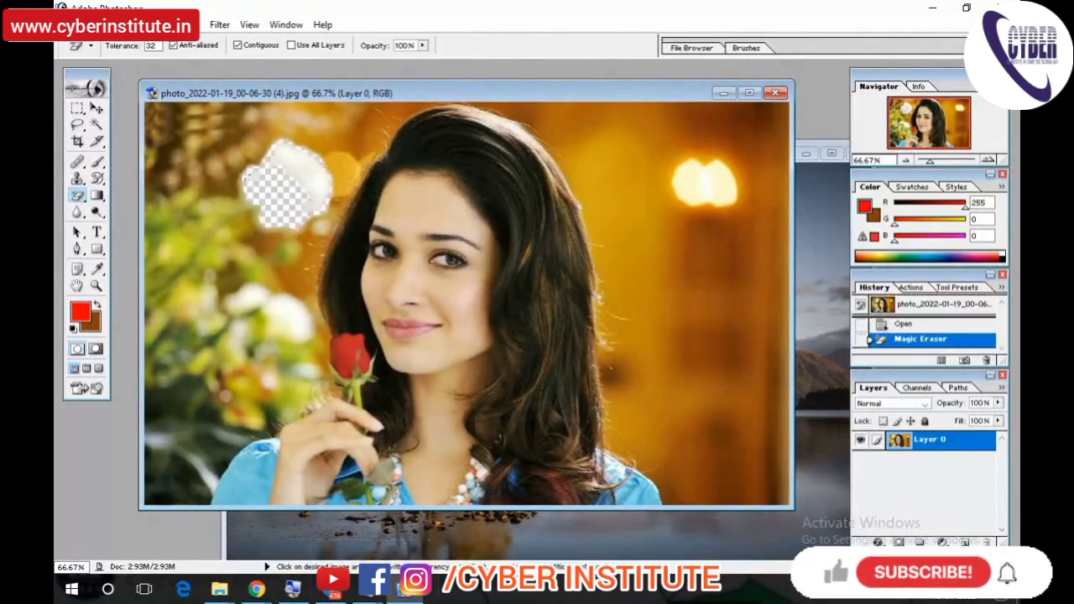
{"action": "left_click", "coordinate": [206, 200]}
{"action": "left_click", "coordinate": [206, 153]}
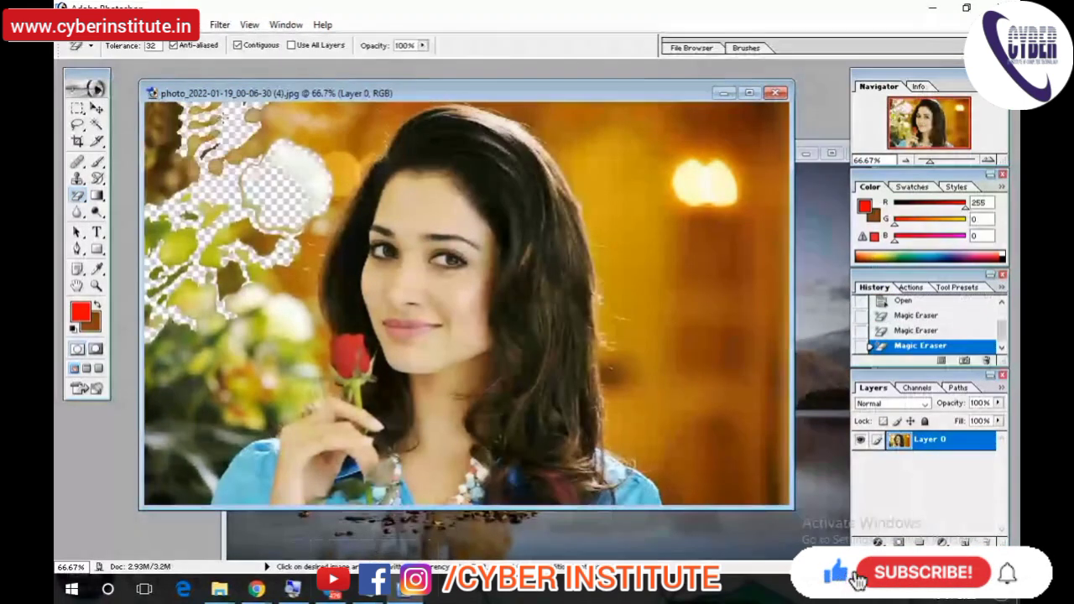
{"action": "left_click", "coordinate": [360, 151]}
{"action": "left_click", "coordinate": [285, 271]}
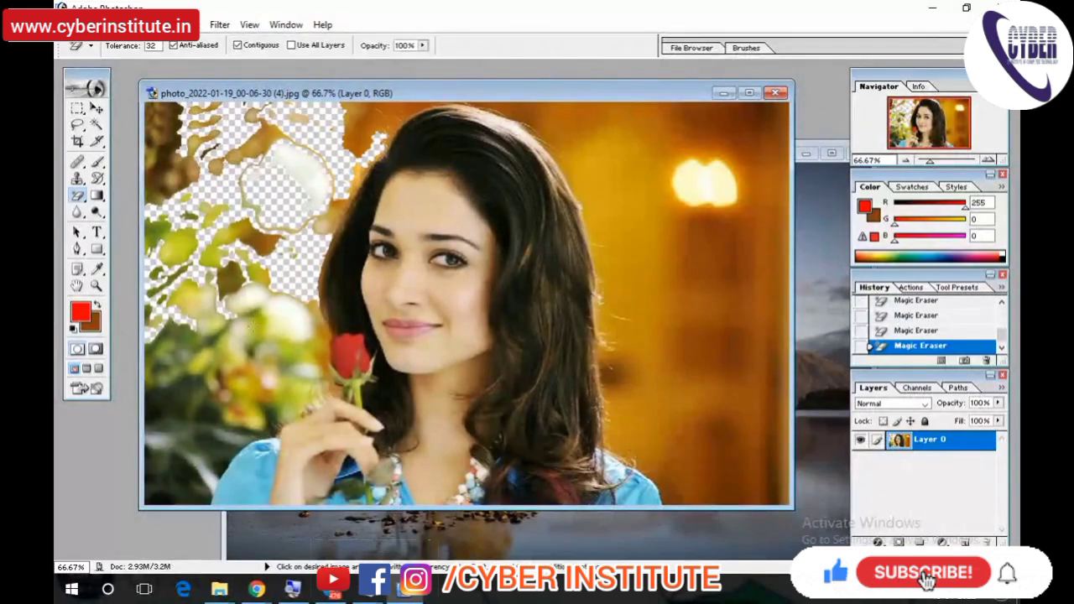
Step: Remove the lower white flower and the dark foliage patches with the Magic Eraser, then undo the last few erasures
{"action": "left_click", "coordinate": [285, 327]}
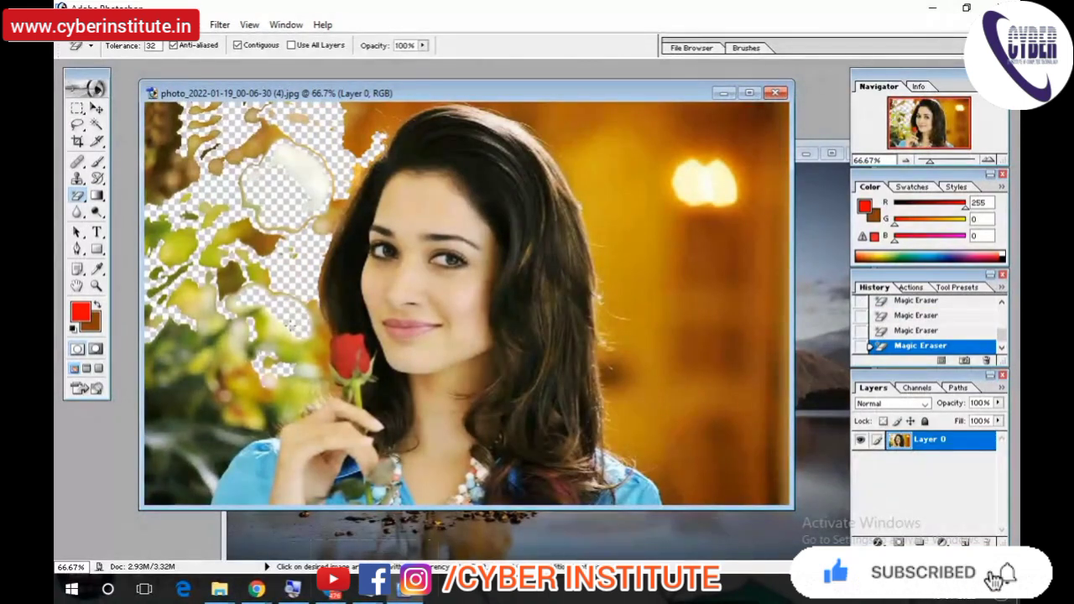
{"action": "left_click", "coordinate": [221, 395]}
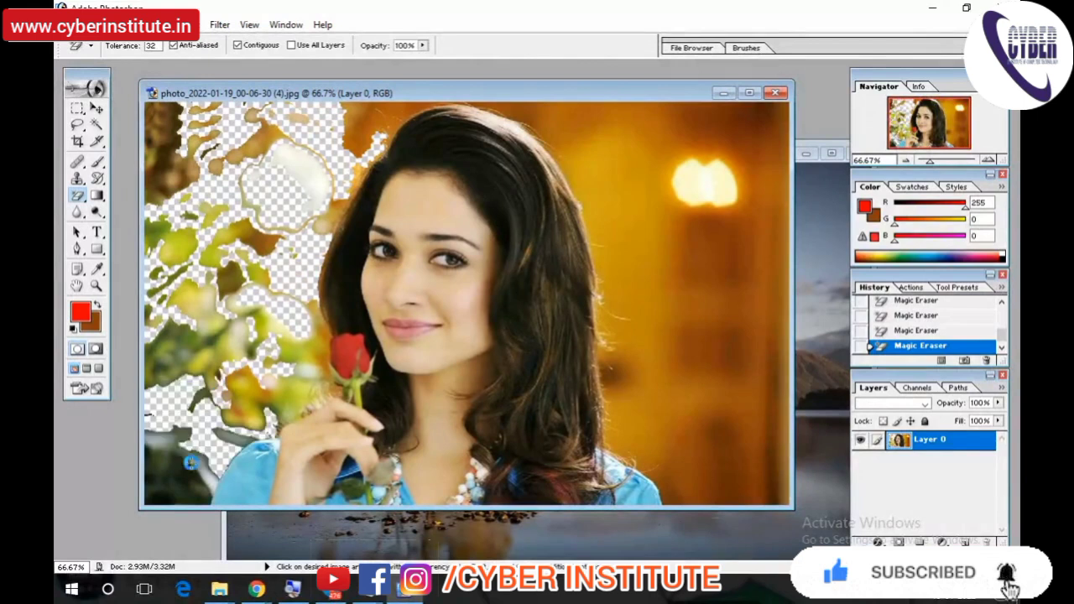
{"action": "left_click", "coordinate": [172, 479]}
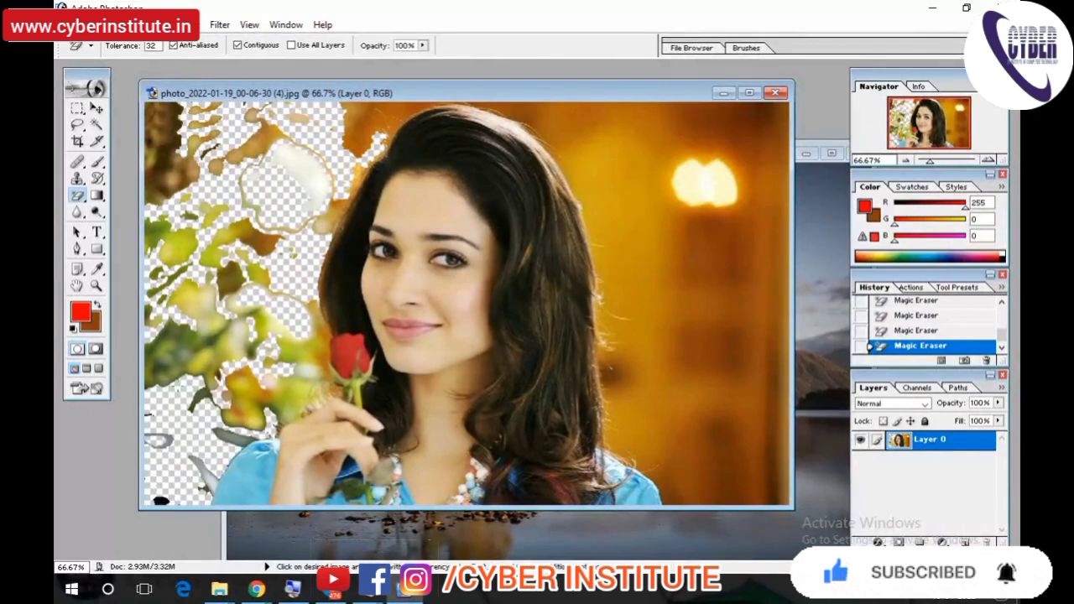
{"action": "left_click", "coordinate": [180, 361]}
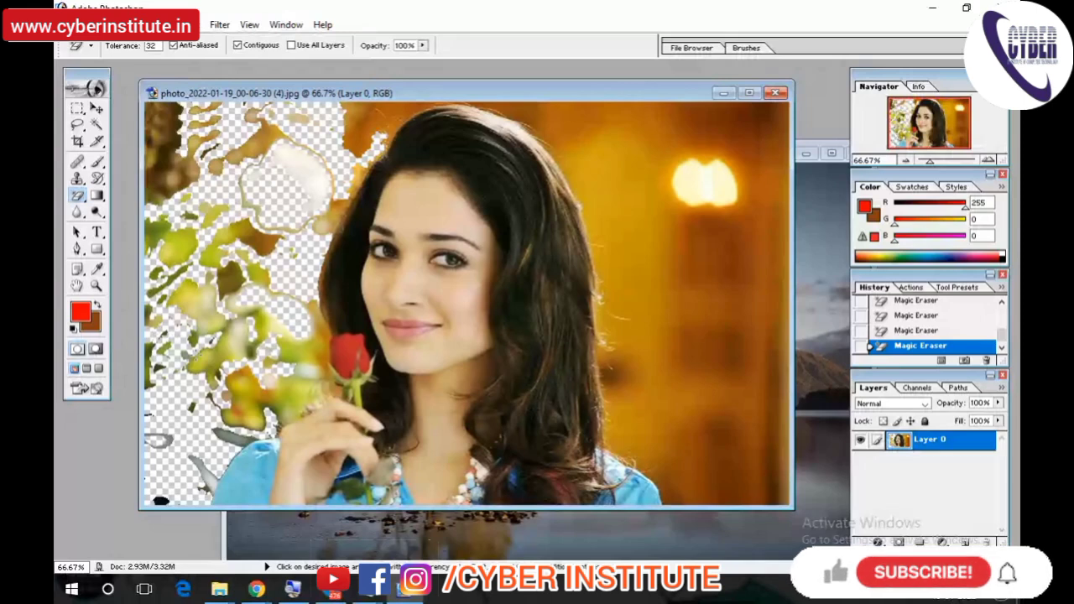
{"action": "left_click", "coordinate": [206, 308]}
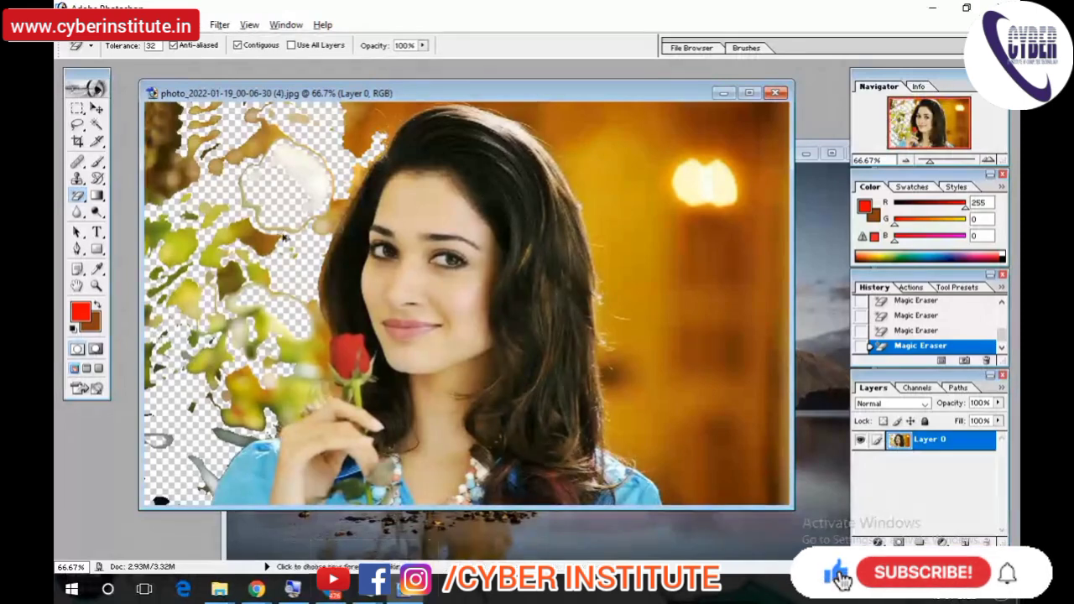
{"action": "key", "text": "ctrl+alt+z"}
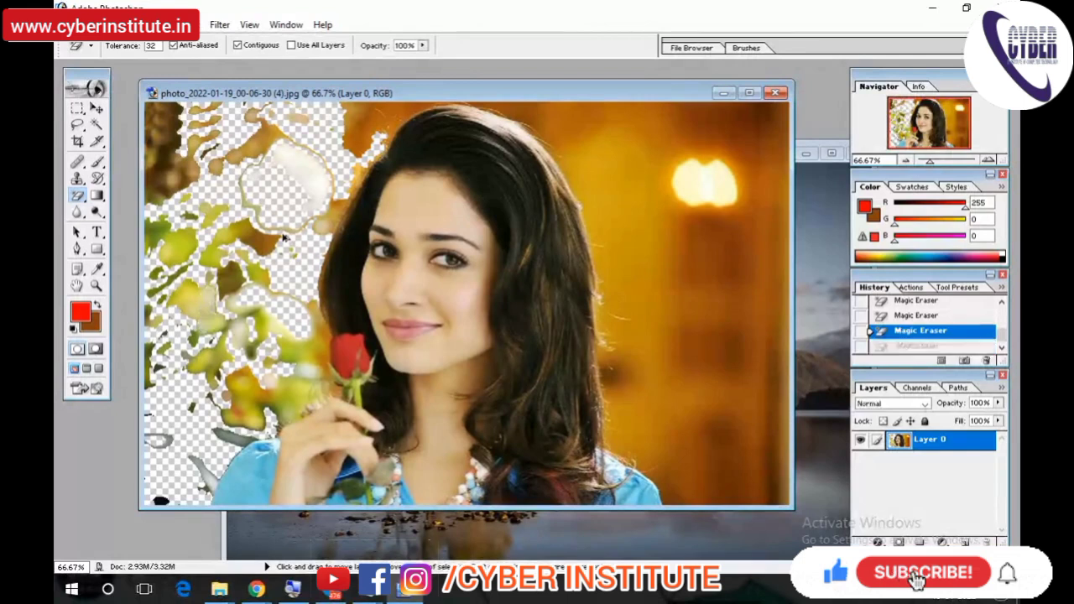
{"action": "key", "text": "ctrl+alt+z"}
{"action": "key", "text": "ctrl+alt+z"}
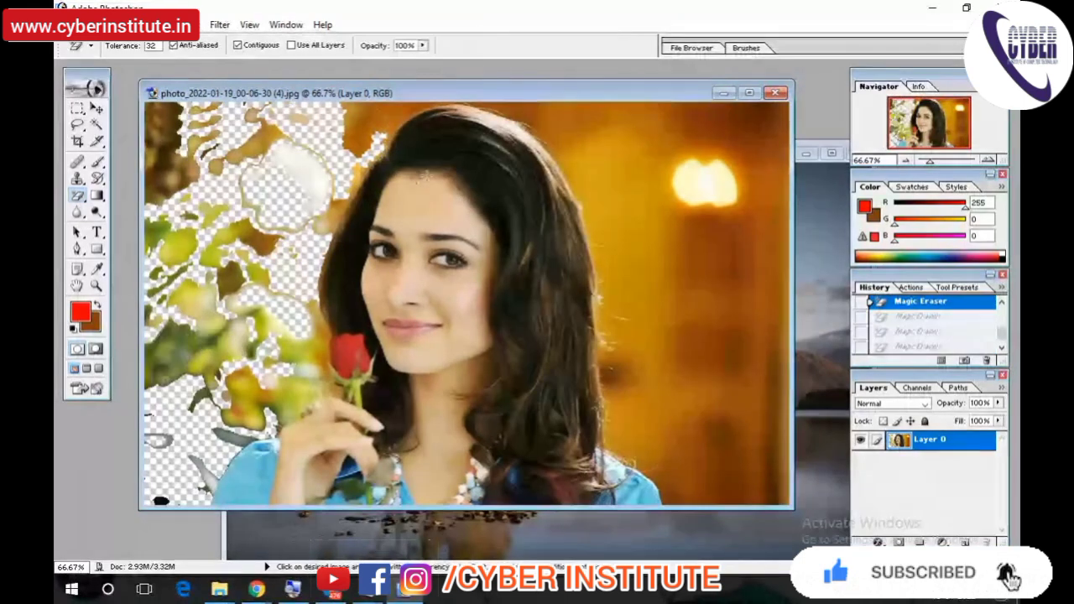
Step: Close the woman's photo without saving and open the Deadpool photo with the pink background, photo_2022-01-19_00-06-30 (2).jpg
{"action": "left_click", "coordinate": [775, 92]}
{"action": "left_click", "coordinate": [486, 225]}
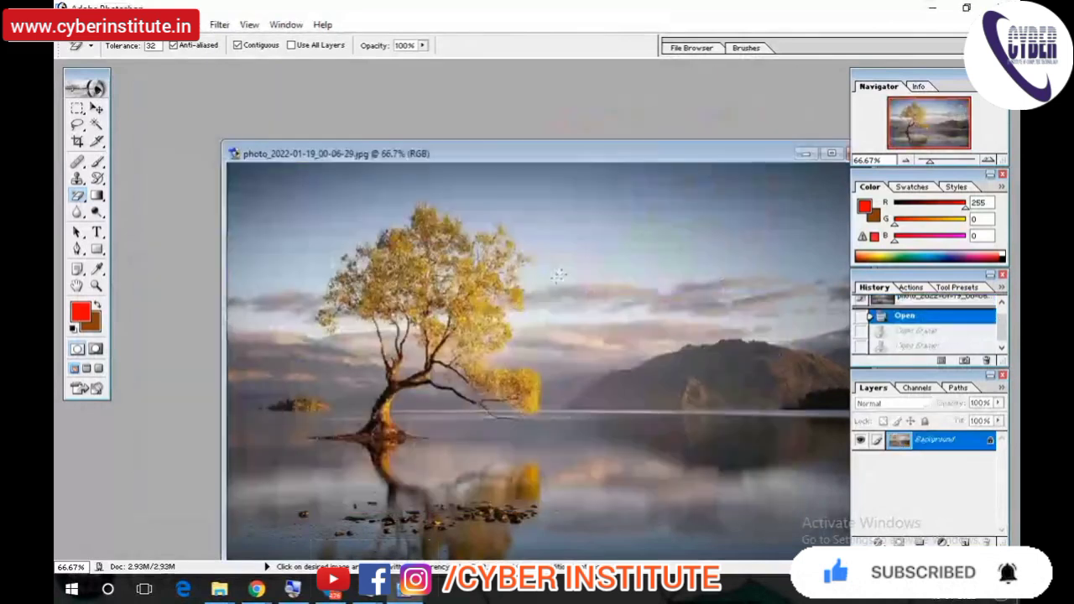
{"action": "double_click", "coordinate": [342, 119]}
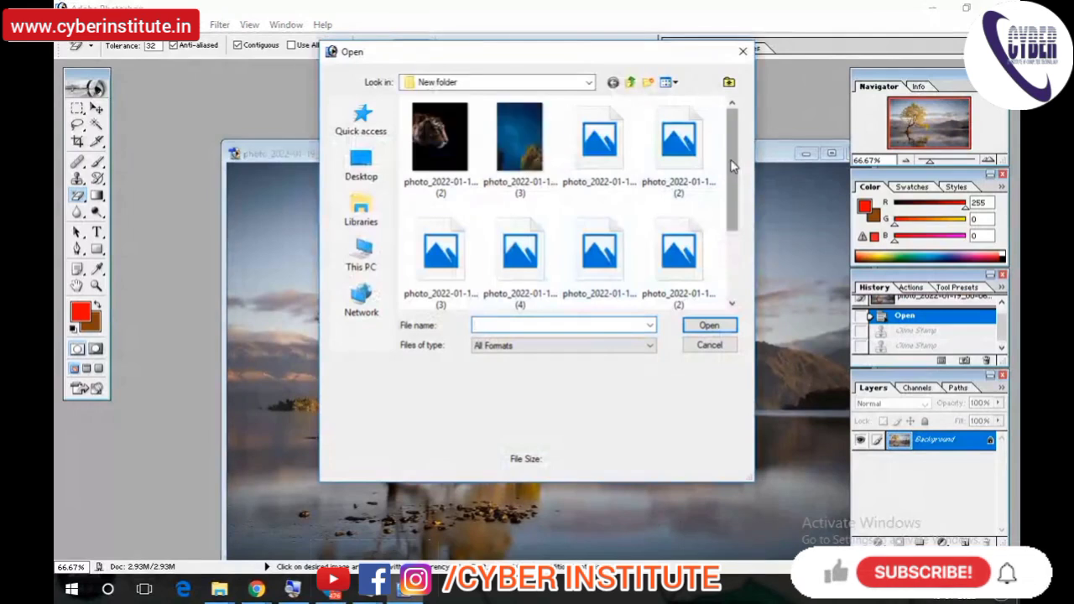
{"action": "scroll", "coordinate": [730, 168], "scroll_direction": "down", "scroll_amount": 5}
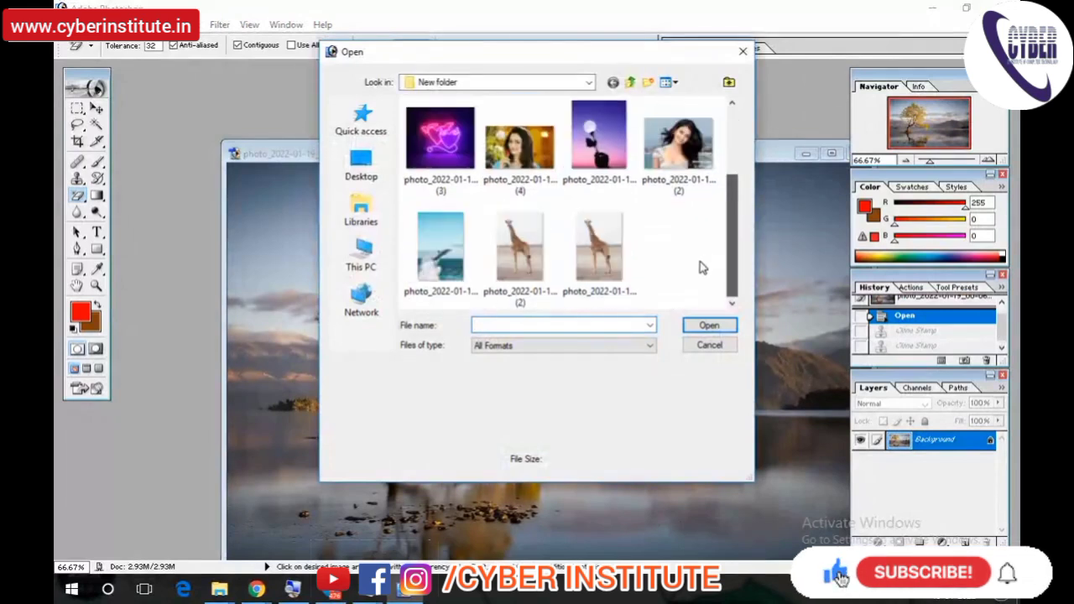
{"action": "scroll", "coordinate": [733, 144], "scroll_direction": "up", "scroll_amount": 3}
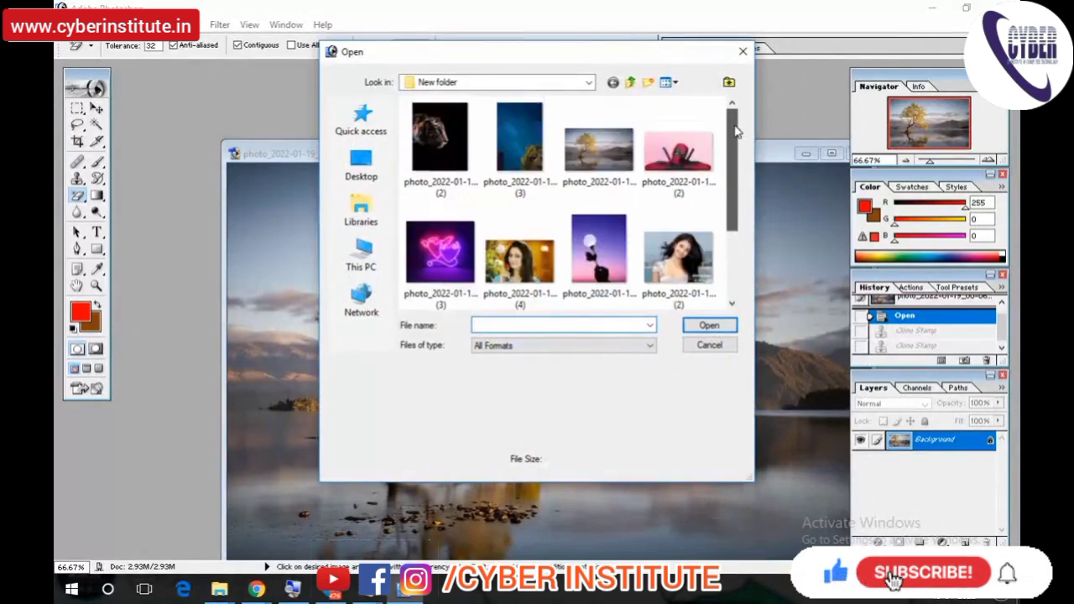
{"action": "scroll", "coordinate": [713, 220], "scroll_direction": "down", "scroll_amount": 3}
{"action": "scroll", "coordinate": [705, 235], "scroll_direction": "up", "scroll_amount": 2}
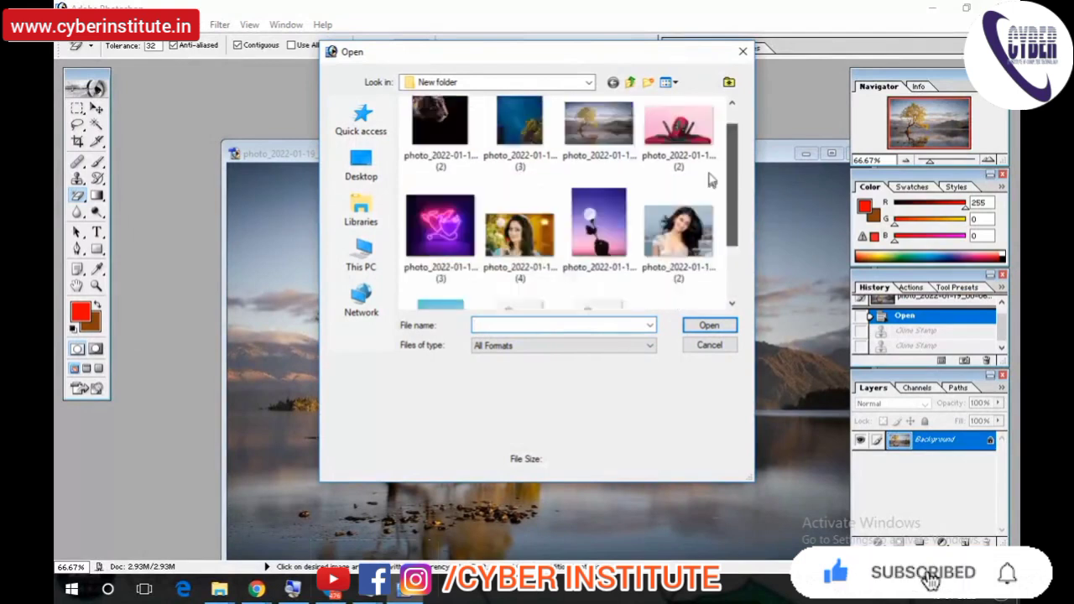
{"action": "scroll", "coordinate": [710, 176], "scroll_direction": "up", "scroll_amount": 1}
{"action": "double_click", "coordinate": [690, 156]}
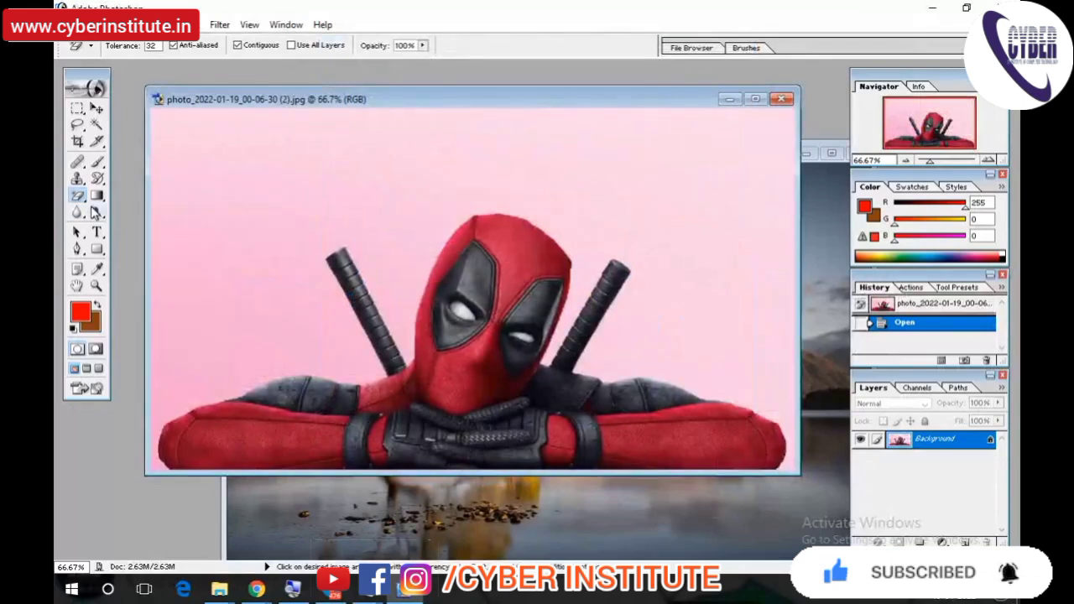
Step: Erase the pink background around Deadpool to transparency with the Magic Eraser at tolerance 32, including the patch above his arm
{"action": "left_click_drag", "start_coordinate": [81, 204], "coordinate": [119, 228]}
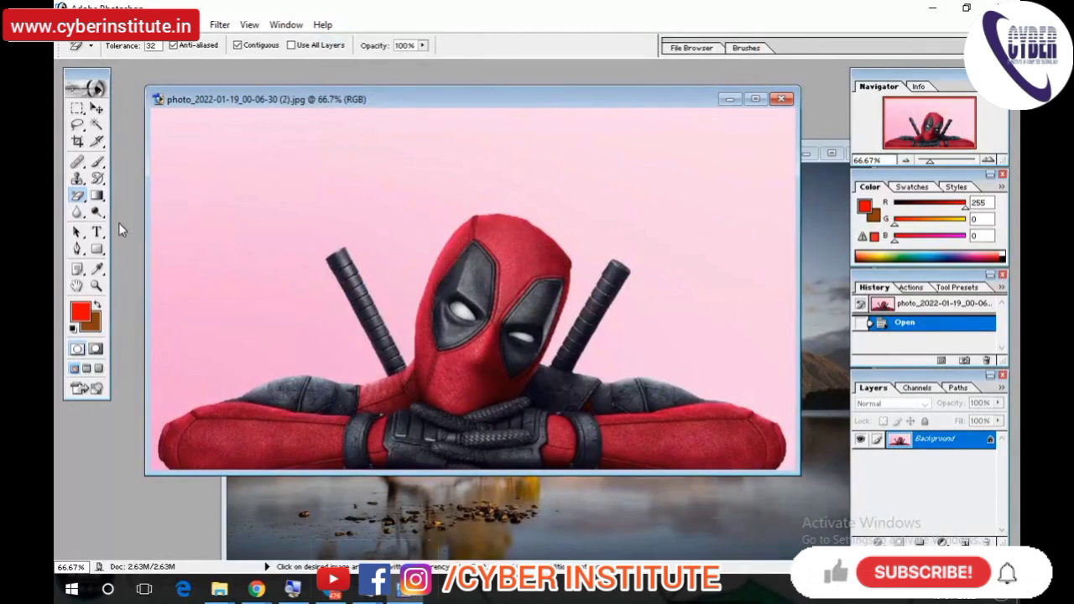
{"action": "left_click", "coordinate": [334, 152]}
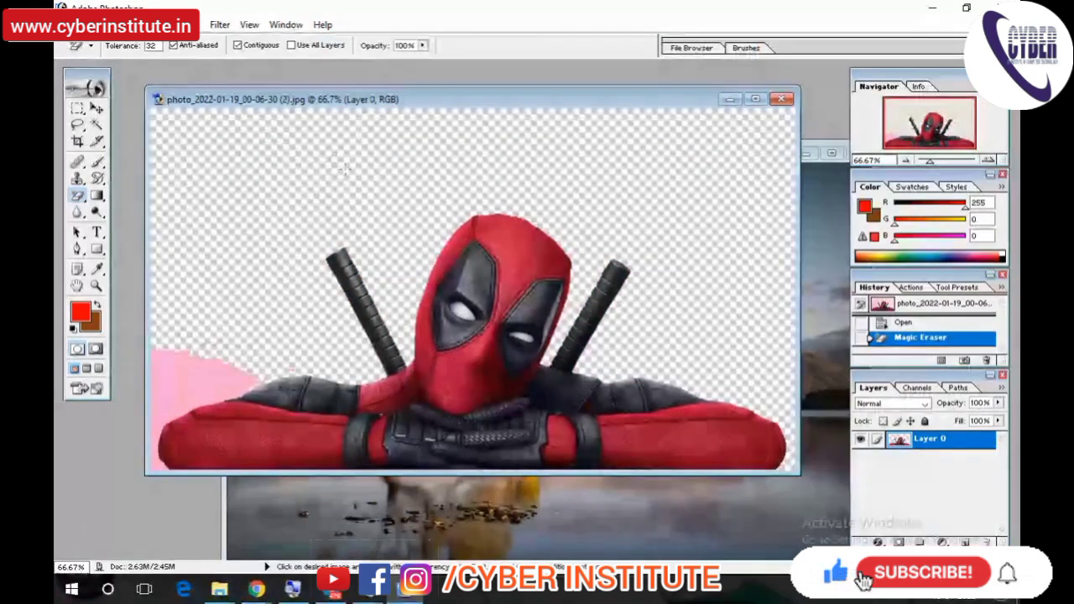
{"action": "left_click", "coordinate": [237, 356]}
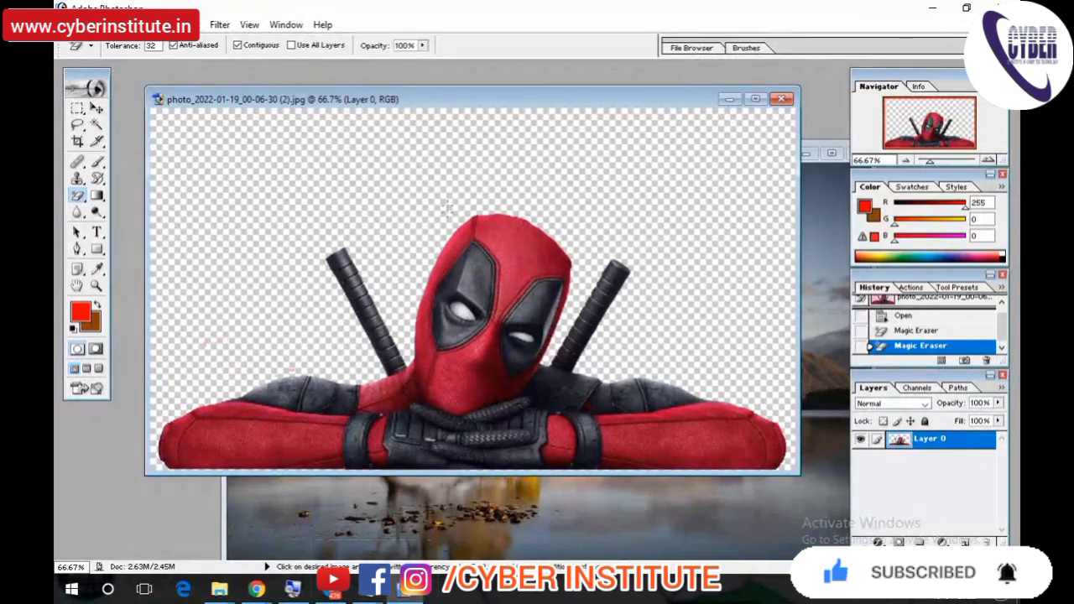
{"action": "left_click", "coordinate": [96, 124]}
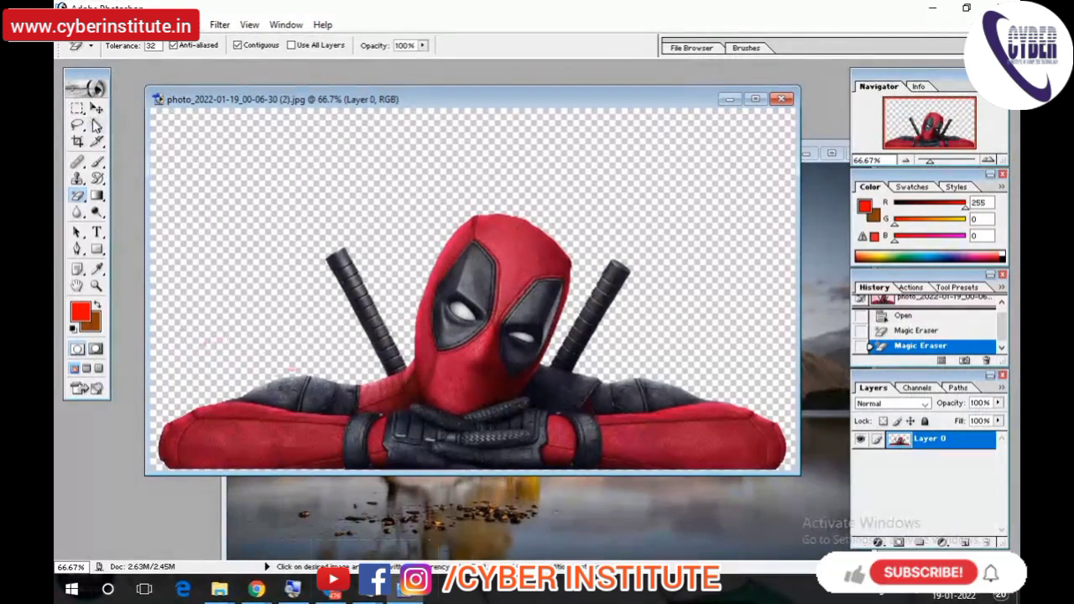
{"action": "left_click", "coordinate": [431, 172]}
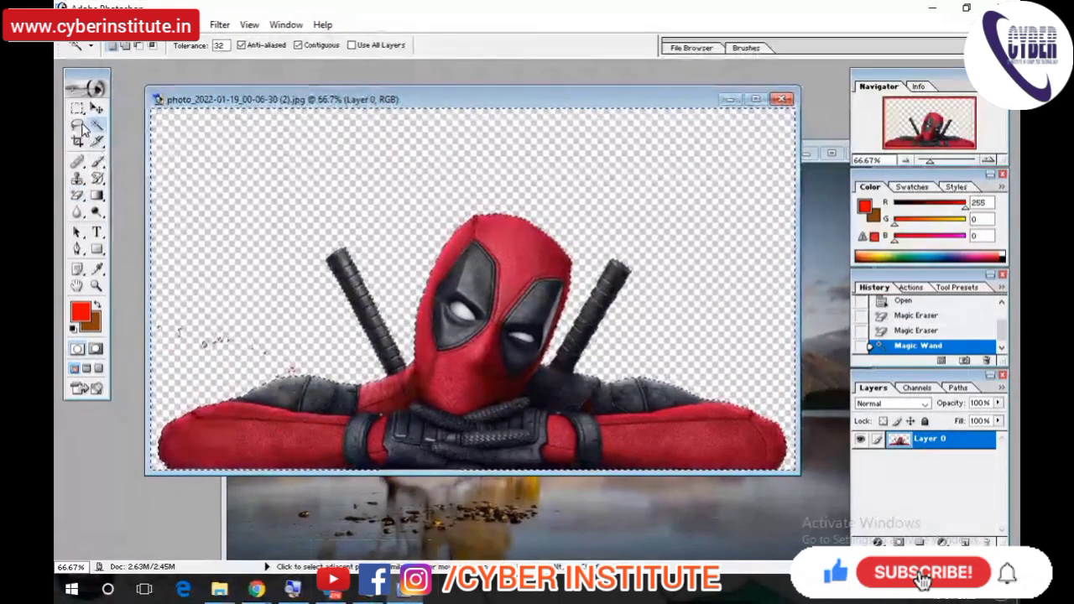
{"action": "key", "text": "m"}
{"action": "left_click_drag", "start_coordinate": [211, 139], "coordinate": [213, 274]}
{"action": "key", "text": "w"}
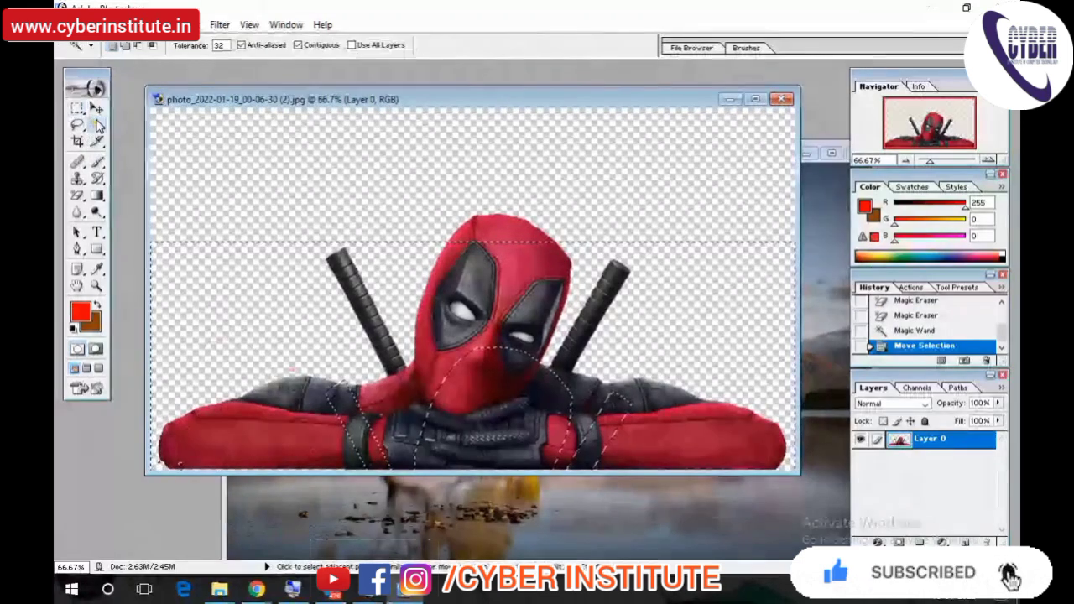
{"action": "key", "text": "ctrl+d"}
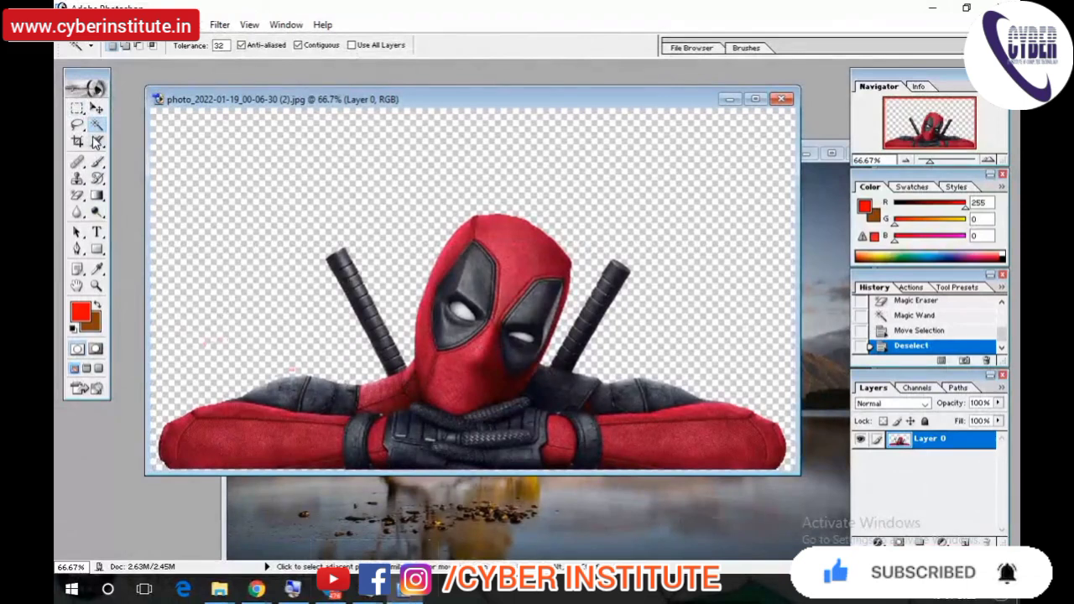
Step: Clear the leftover pink specks above Deadpool's shoulder using a rectangular selection shifted to the image edge, and deselect
{"action": "left_click", "coordinate": [77, 109]}
{"action": "left_click_drag", "start_coordinate": [166, 171], "coordinate": [307, 372]}
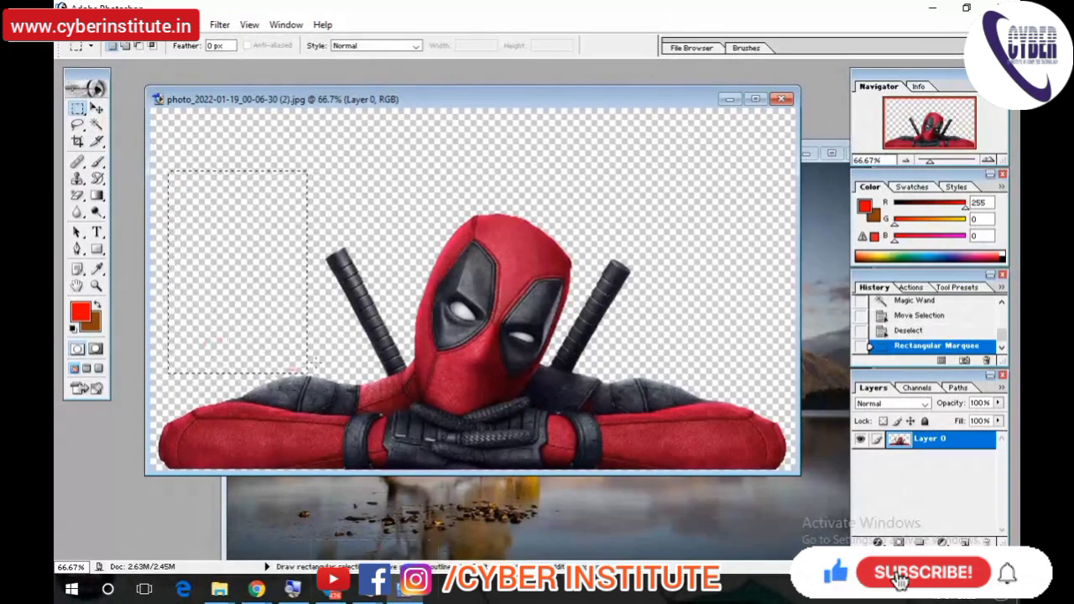
{"action": "key", "text": "Delete"}
{"action": "left_click_drag", "start_coordinate": [180, 242], "coordinate": [158, 241]}
{"action": "key", "text": "Delete"}
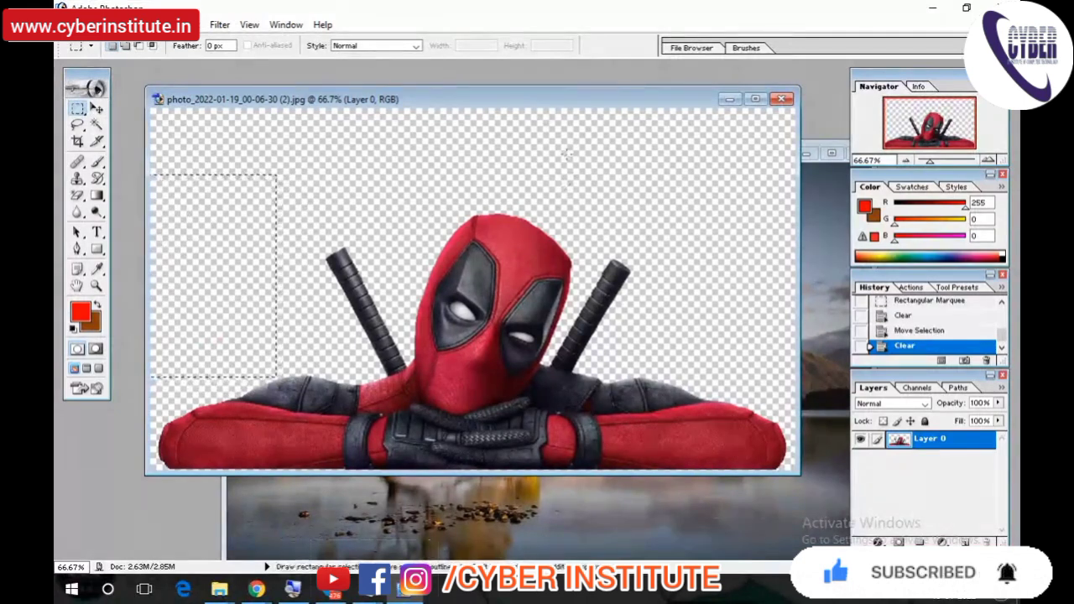
{"action": "left_click", "coordinate": [270, 118]}
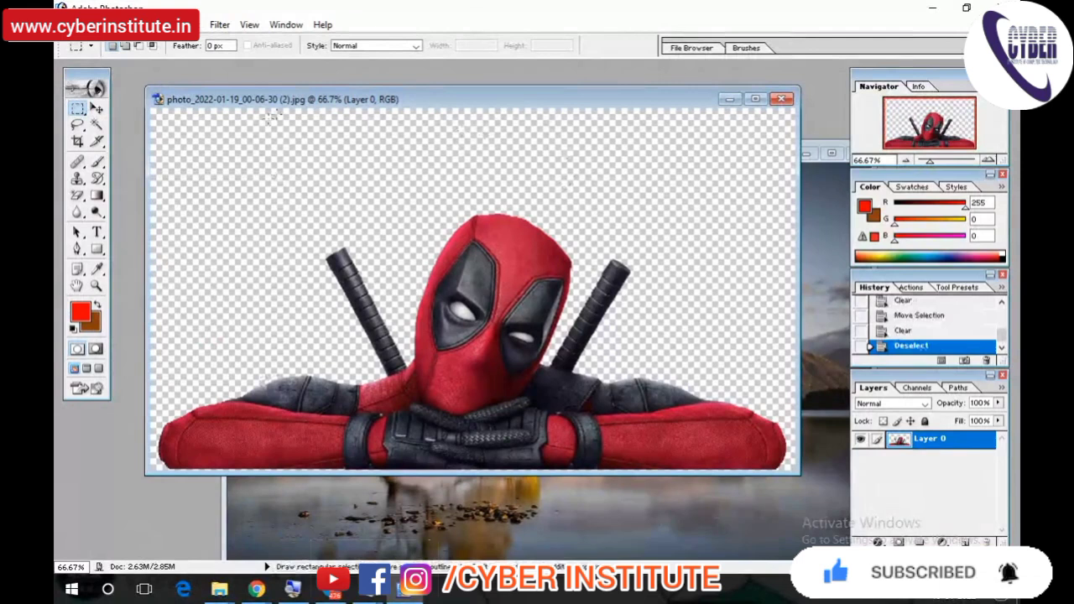
Step: Select the transparent area around Deadpool with the Magic Wand at tolerance 32 and switch to the Brush tool
{"action": "left_click", "coordinate": [96, 123]}
{"action": "left_click", "coordinate": [317, 191]}
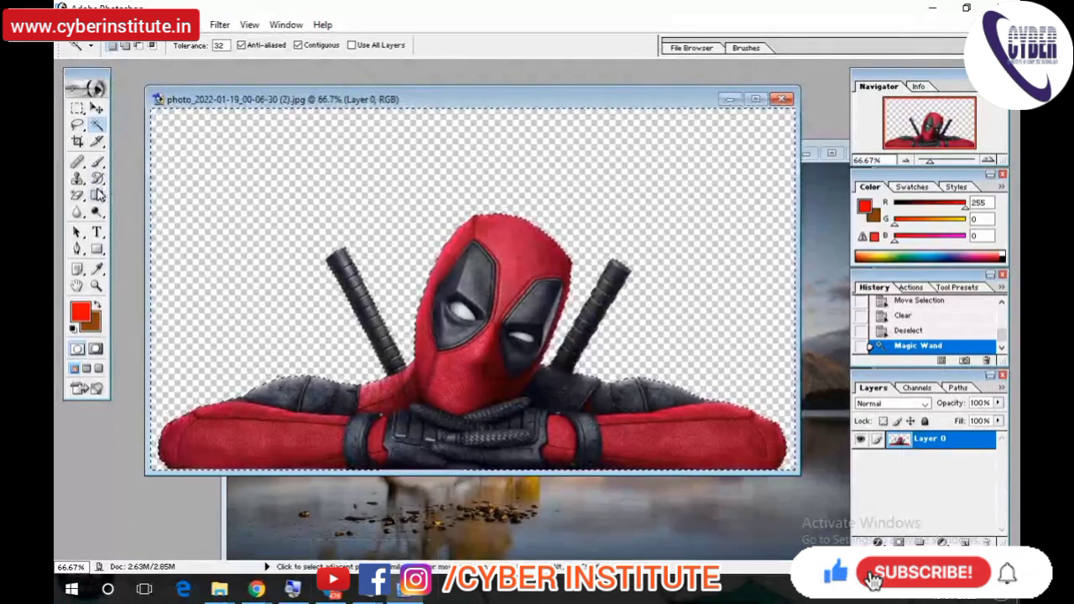
{"action": "left_click", "coordinate": [97, 163]}
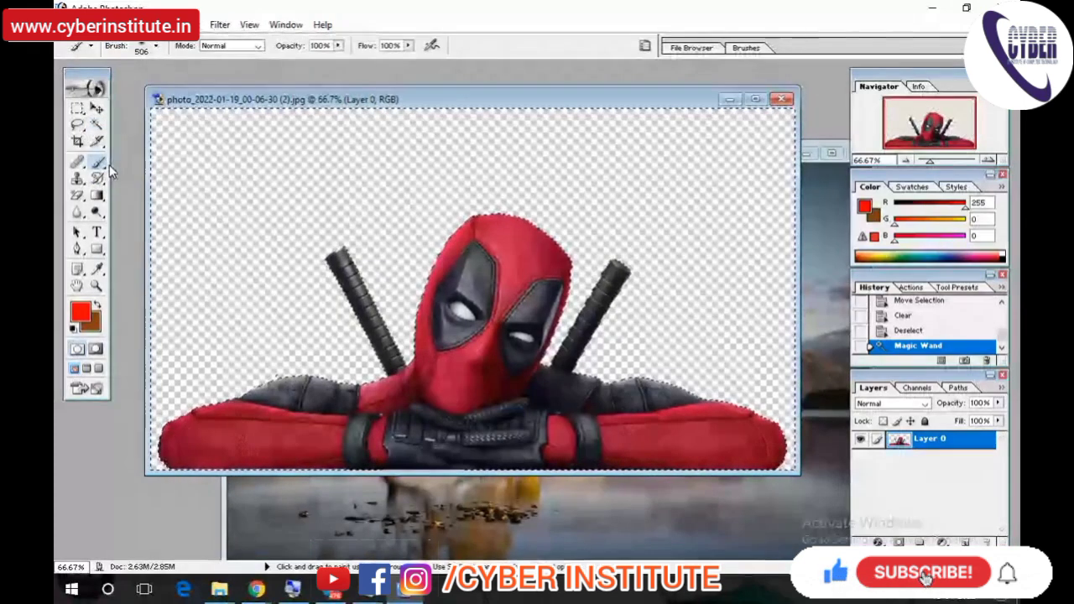
{"action": "left_click", "coordinate": [98, 165]}
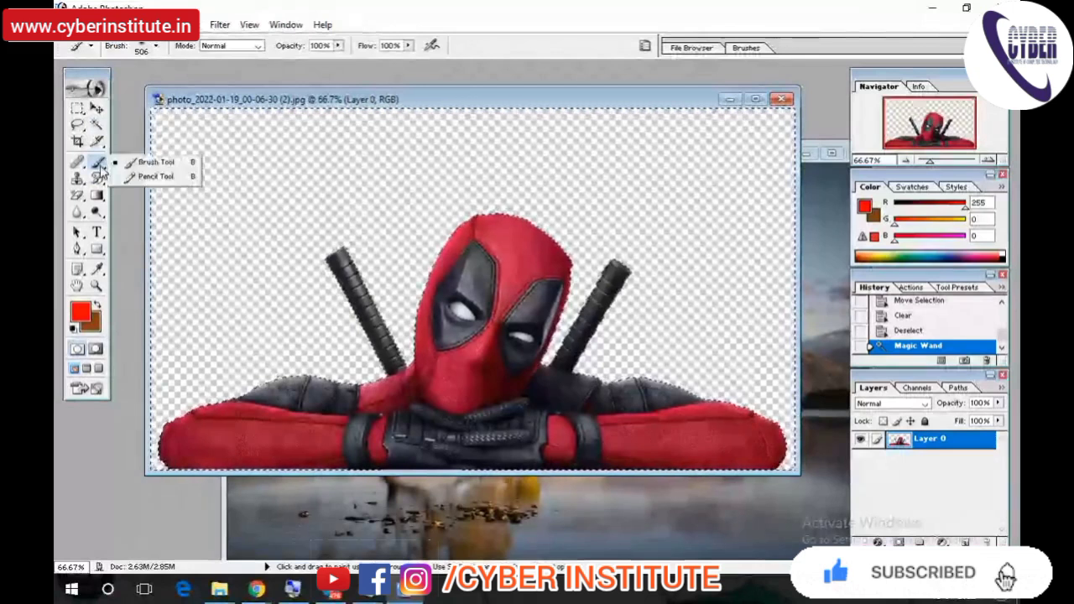